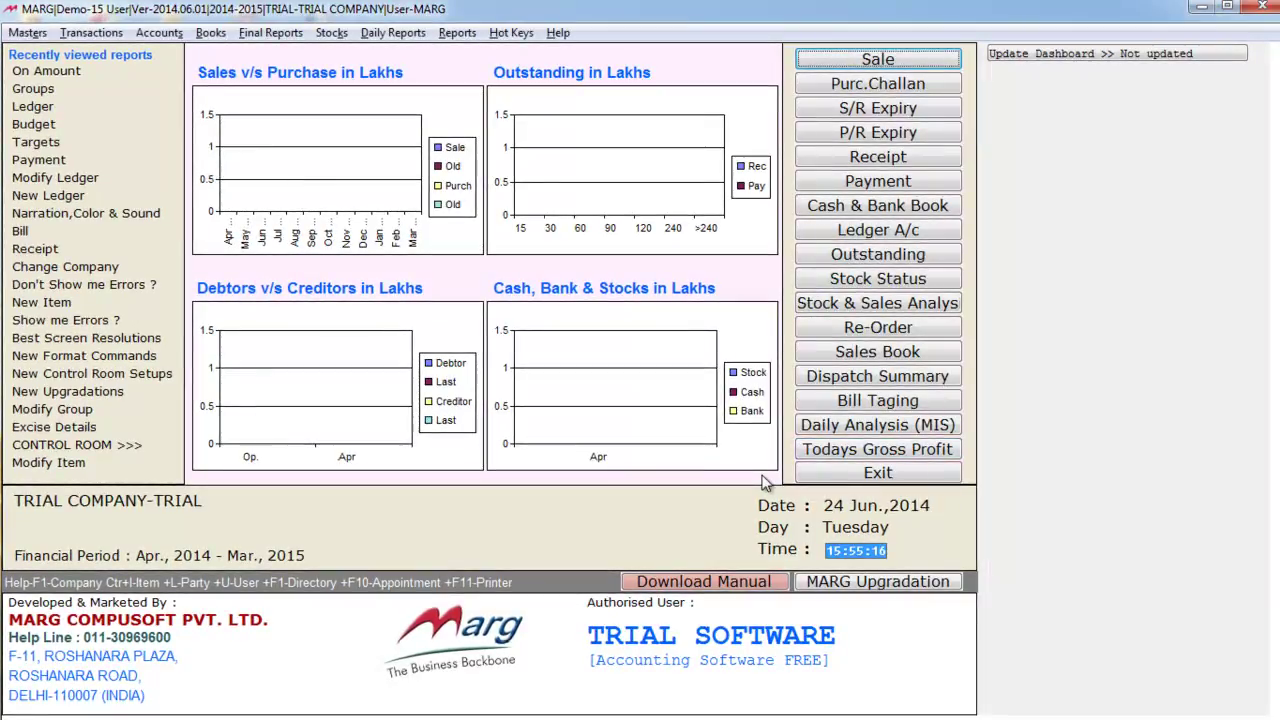
Examine the frequent voucher types offered for accounts: On Amount, On Sales, On Purchase, and Add & Less
key(alt+a)
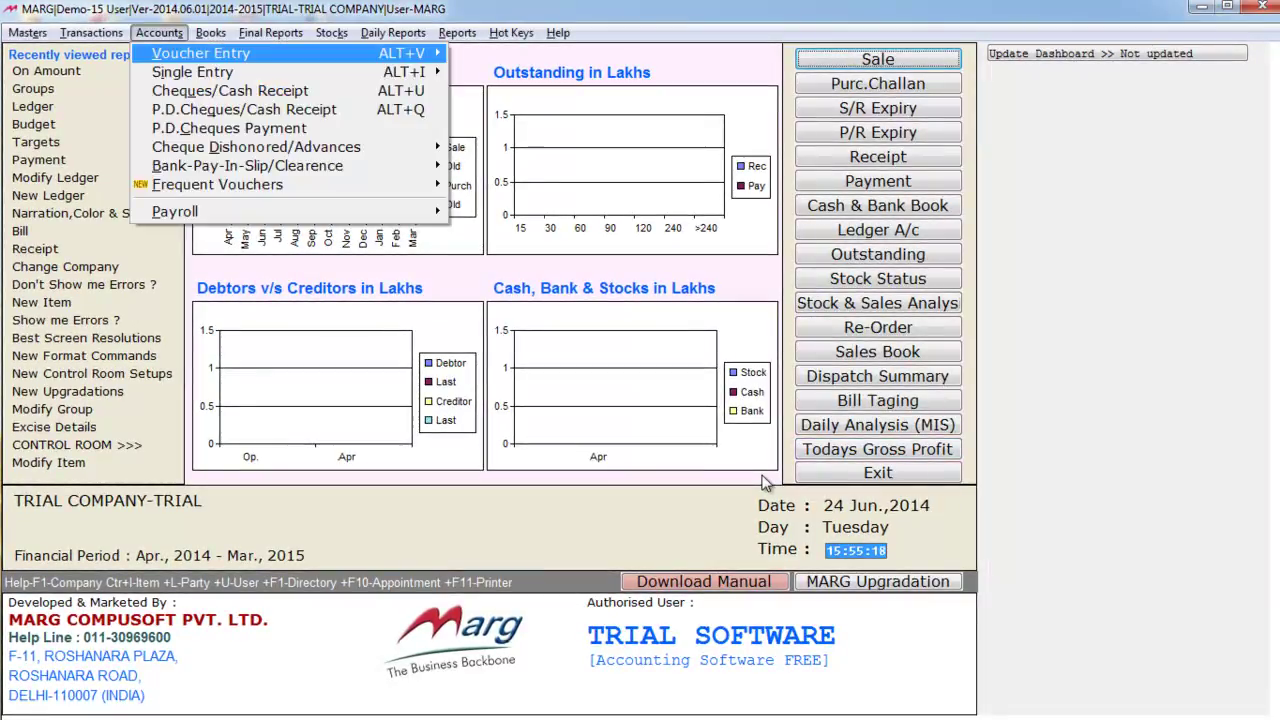
key(Down)
key(Down)
key(Down)
key(Down)
key(Down)
key(Down)
key(Down)
key(Down)
key(Down)
key(Up)
key(Up)
key(Right)
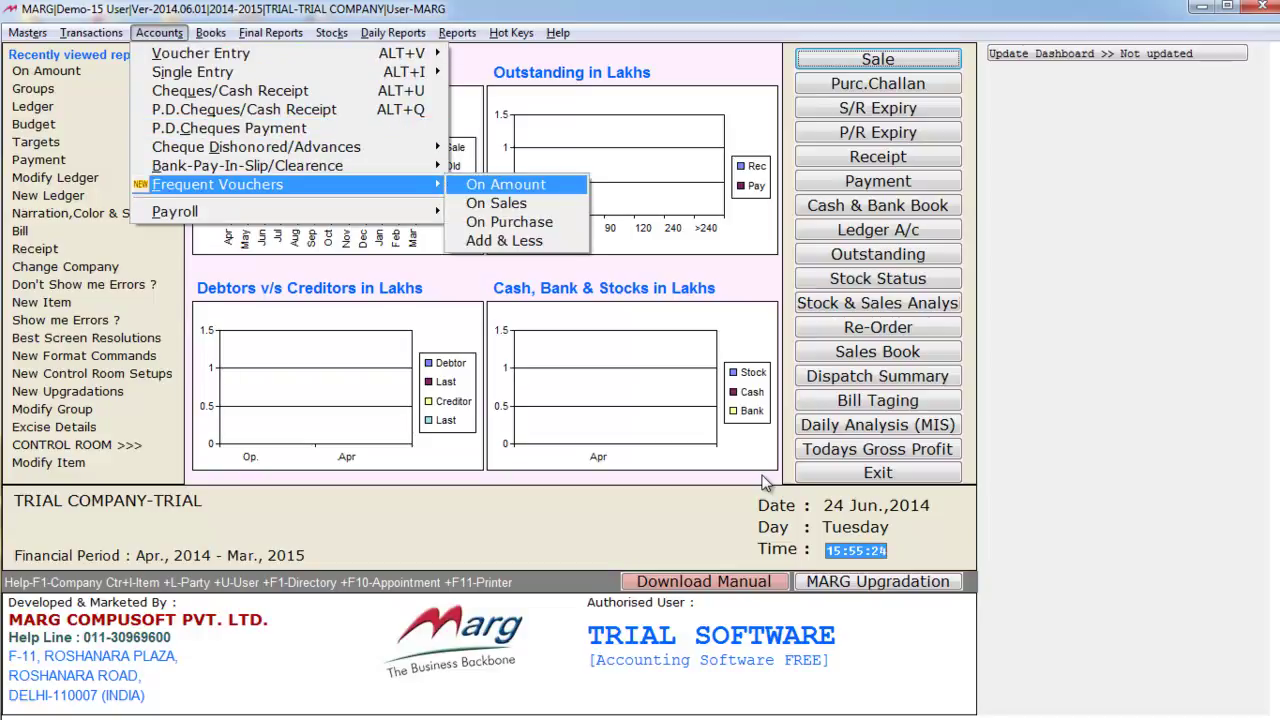
key(Down)
key(Down)
key(Down)
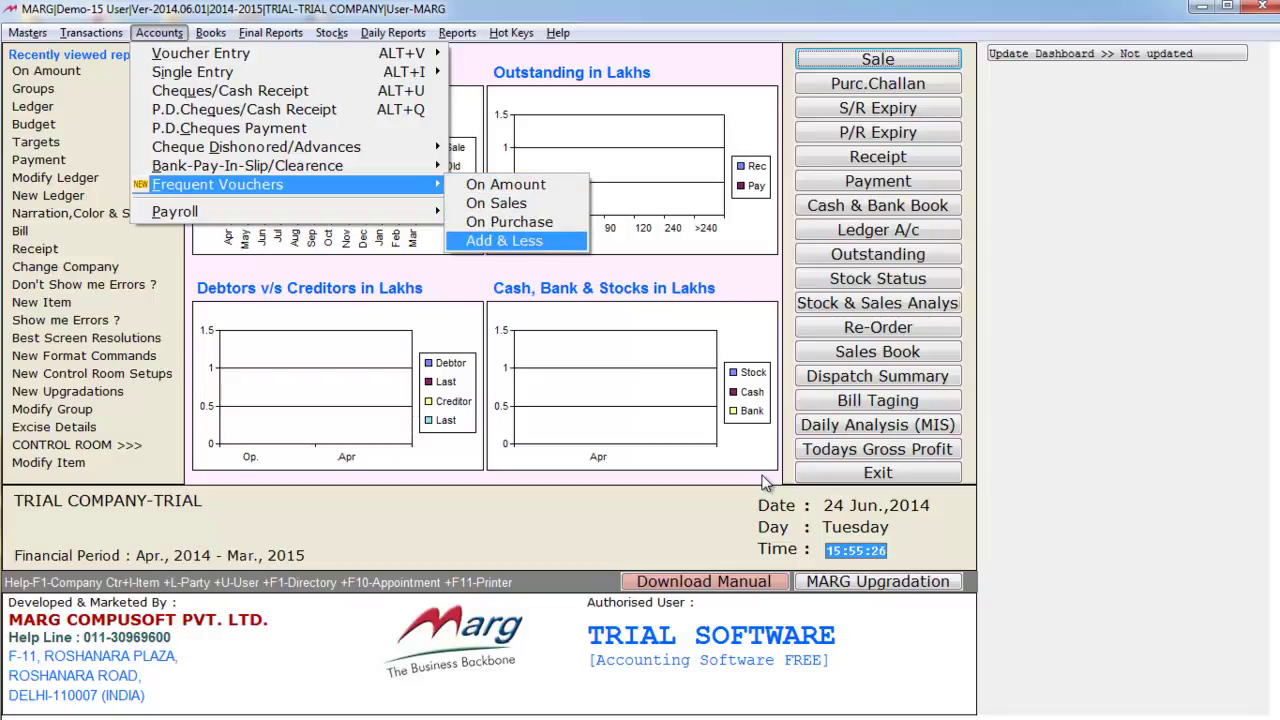
key(Up)
key(Up)
key(Up)
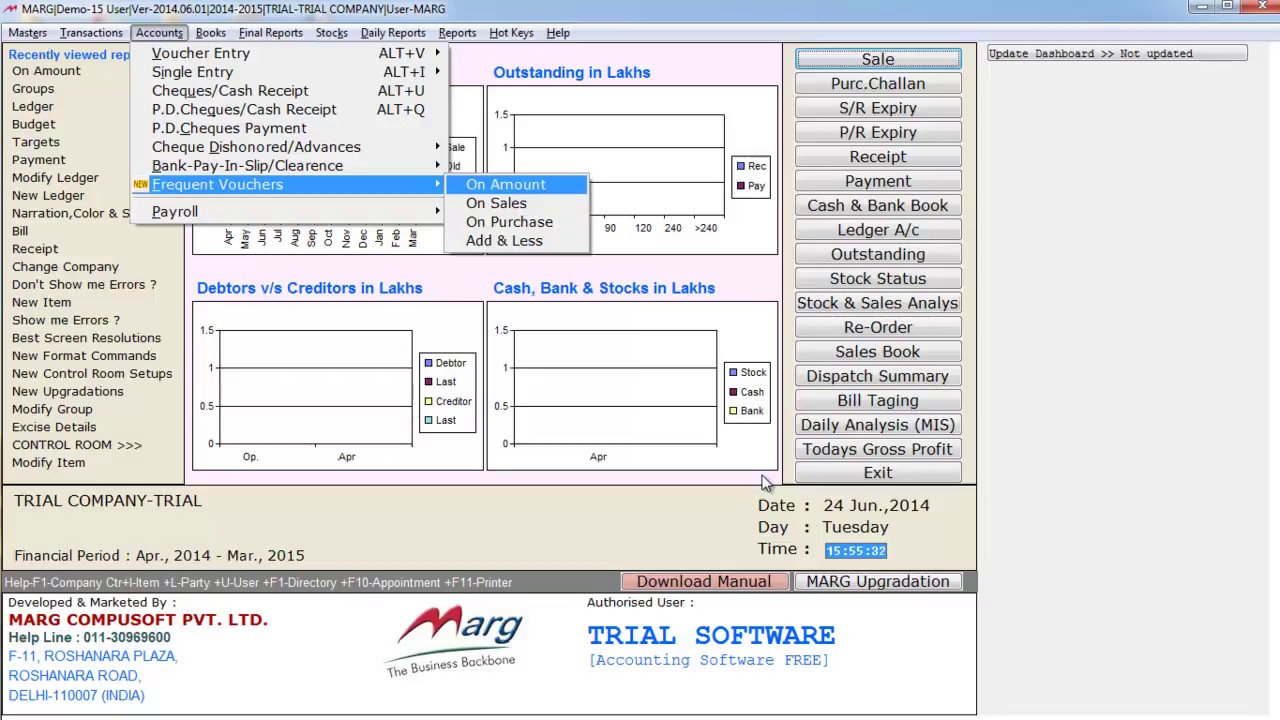
key(Down)
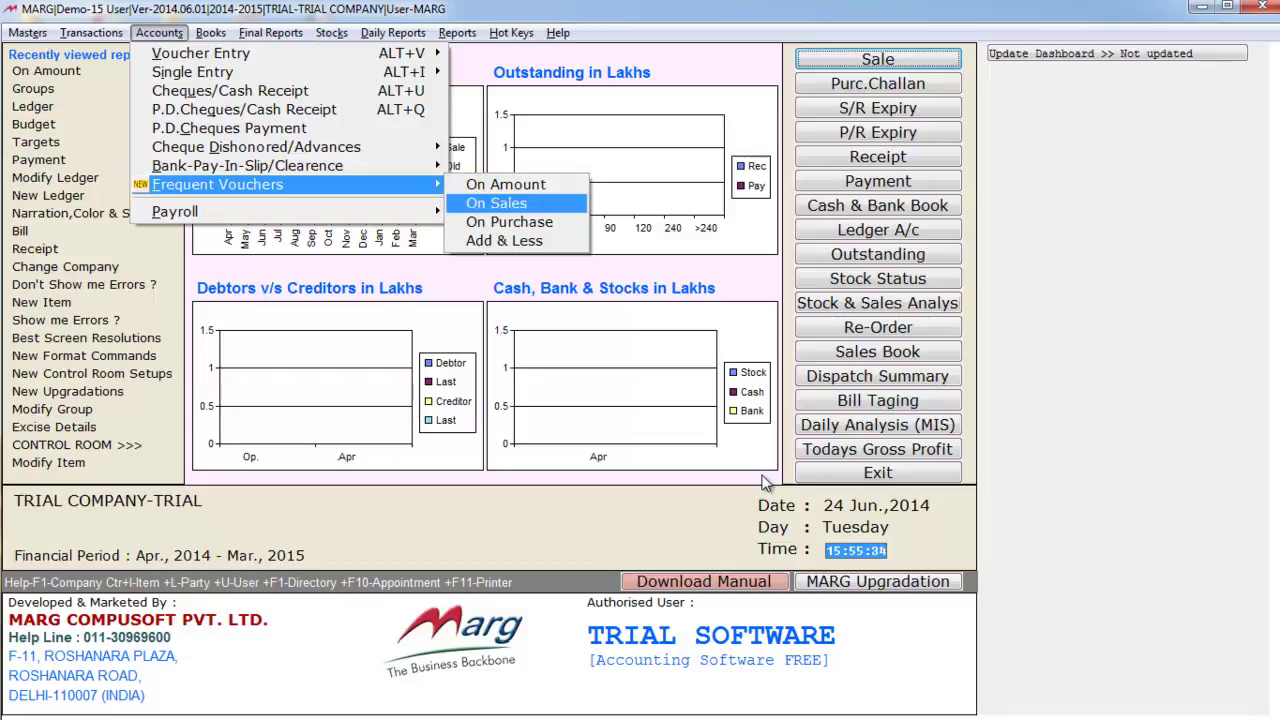
key(Down)
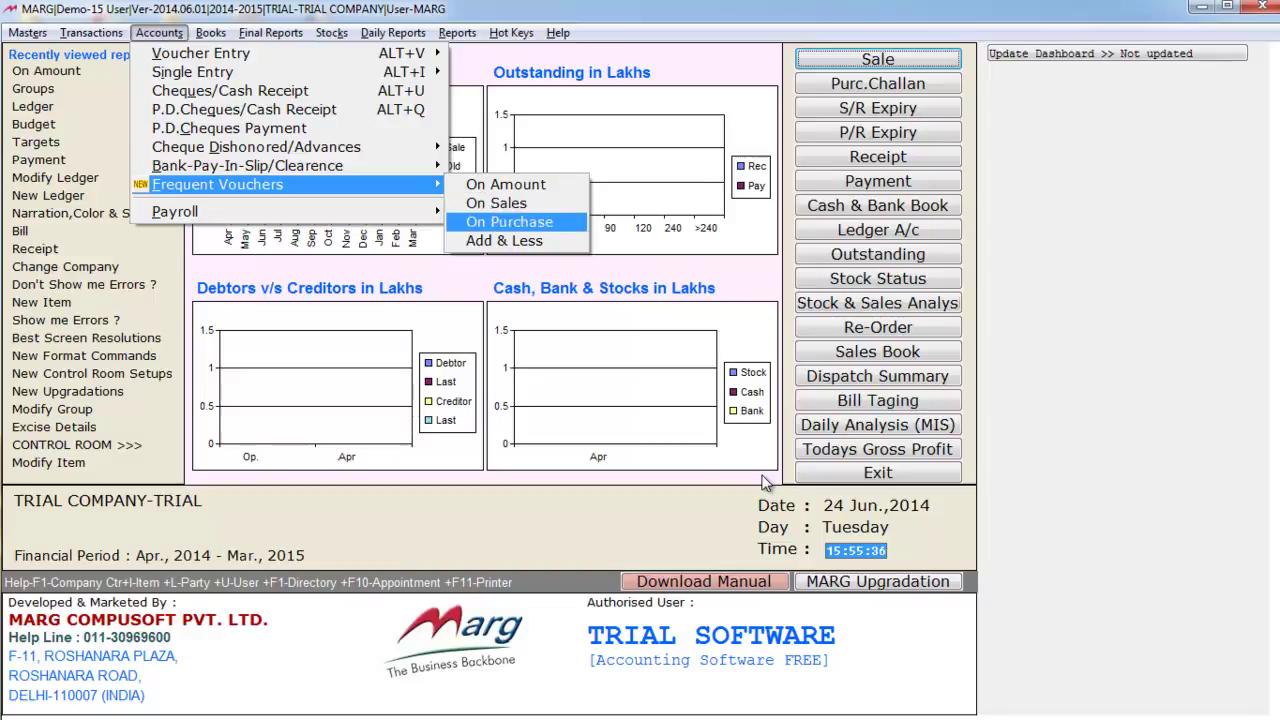
key(Down)
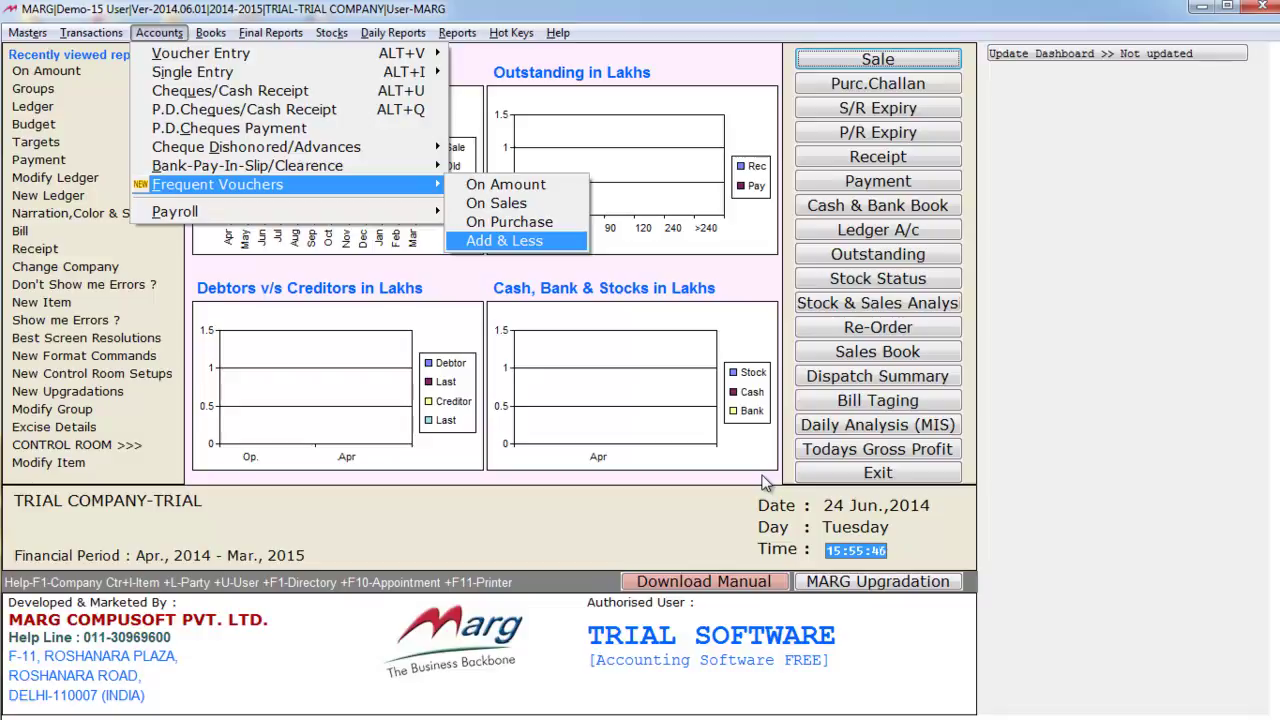
key(Up)
key(Up)
key(Up)
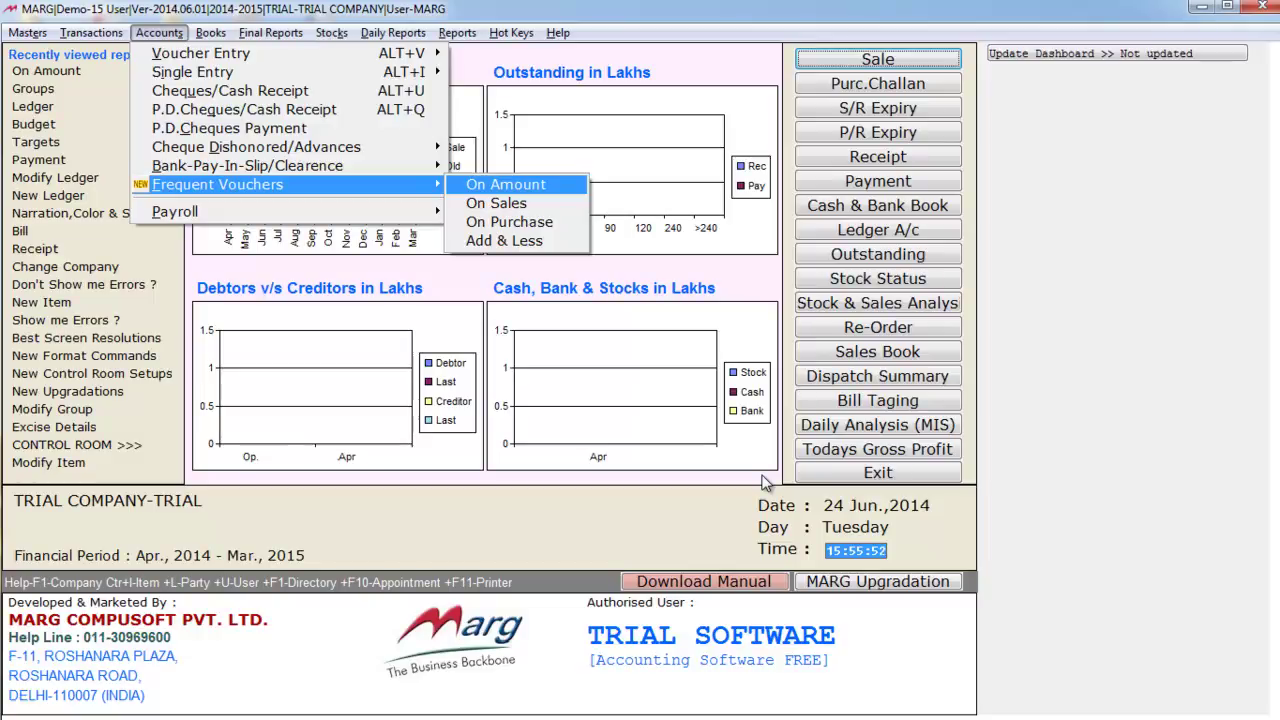
Start an On Amount frequent voucher for the TEA EXPENSES ledger, with CASH as the opposite account and Dr as the entry side
key(Return)
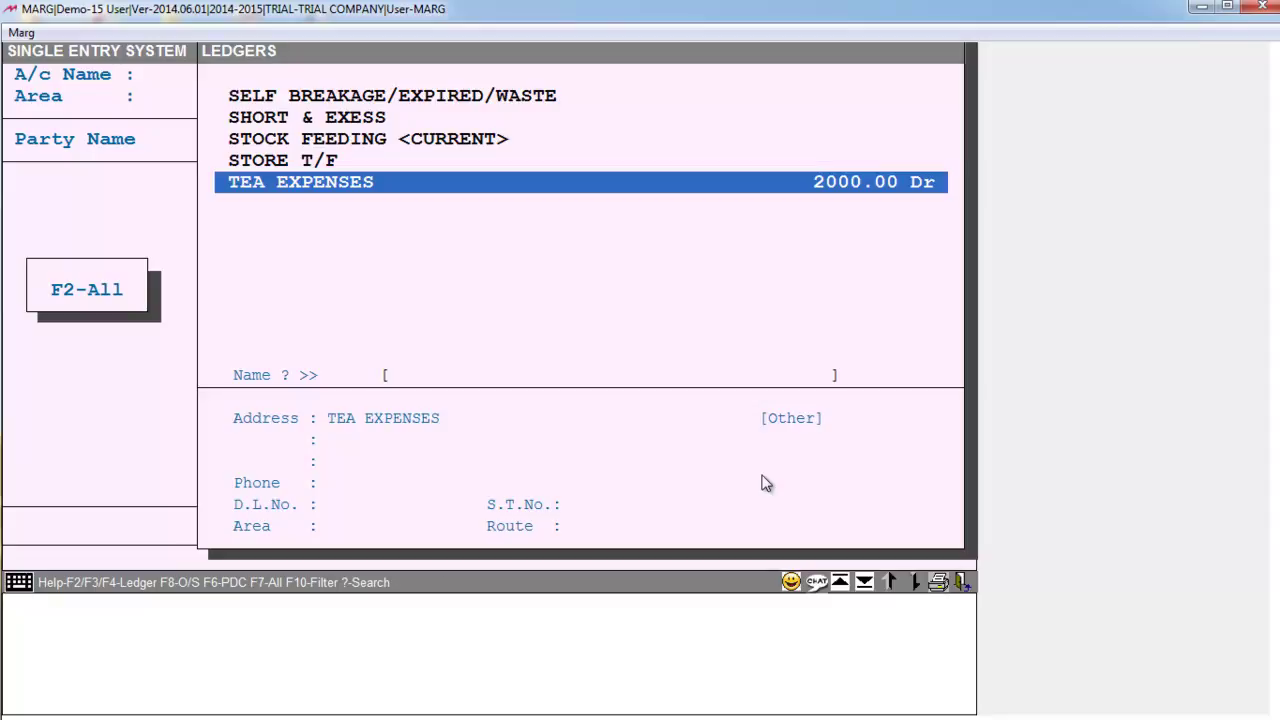
key(Return)
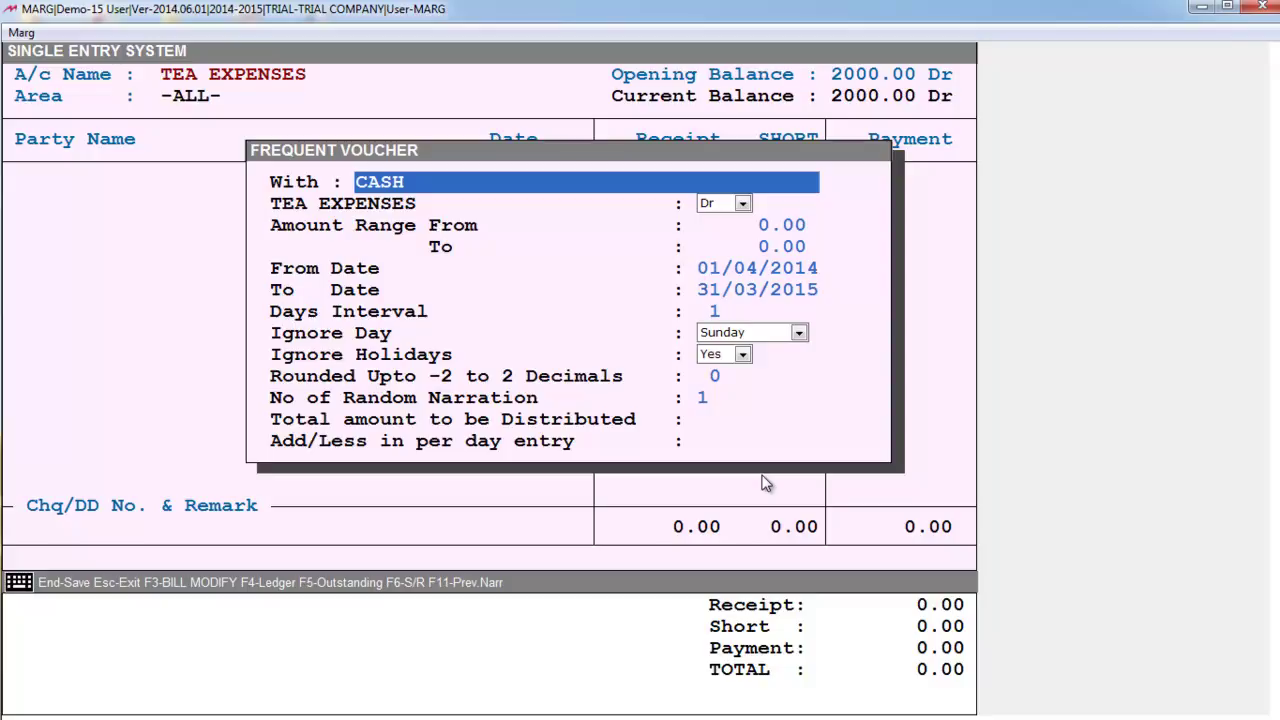
key(Return)
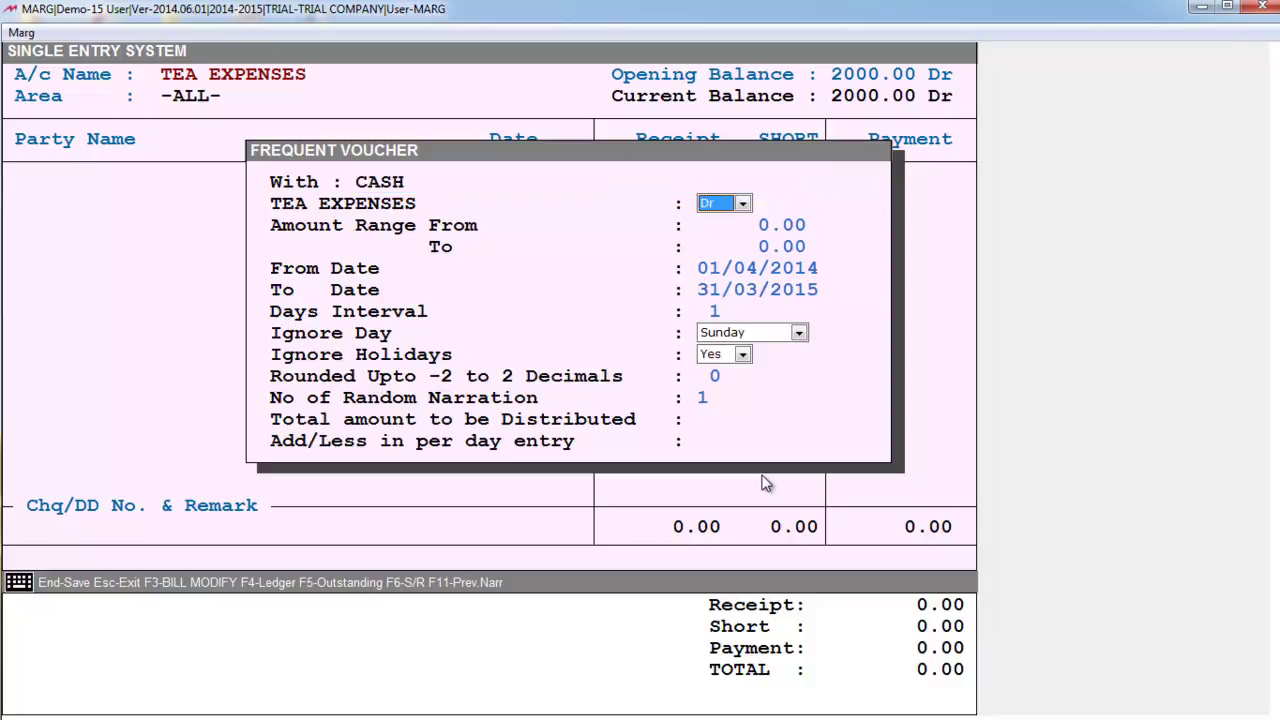
key(Return)
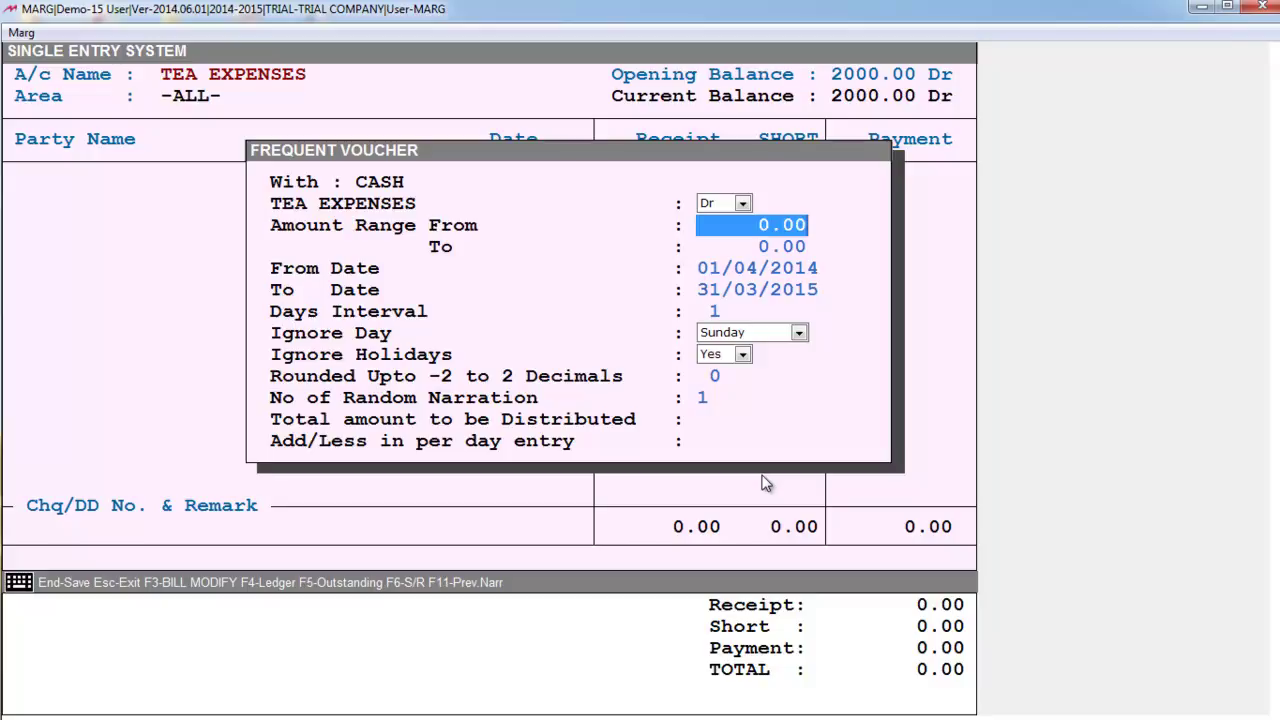
Set the voucher amount range from 100 to 300 and accept the period 01/04/2014 to 31/03/2015
text(0100)
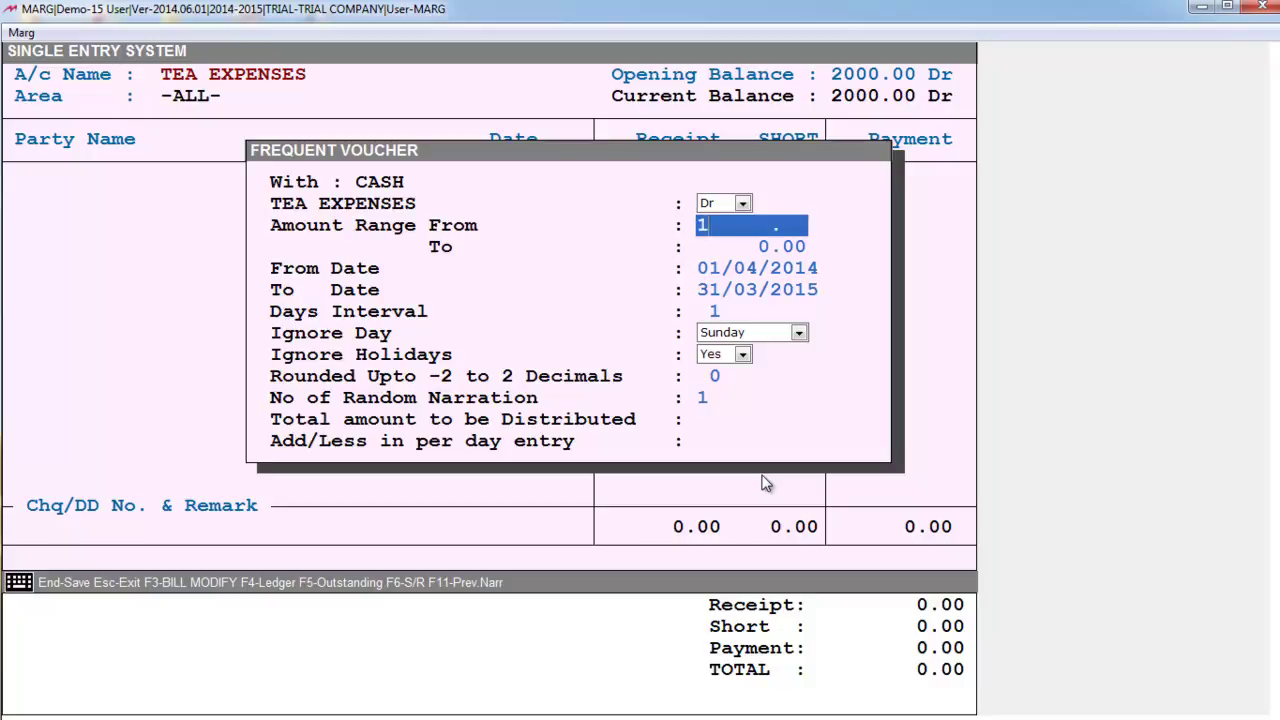
key(Return)
text(300 .)
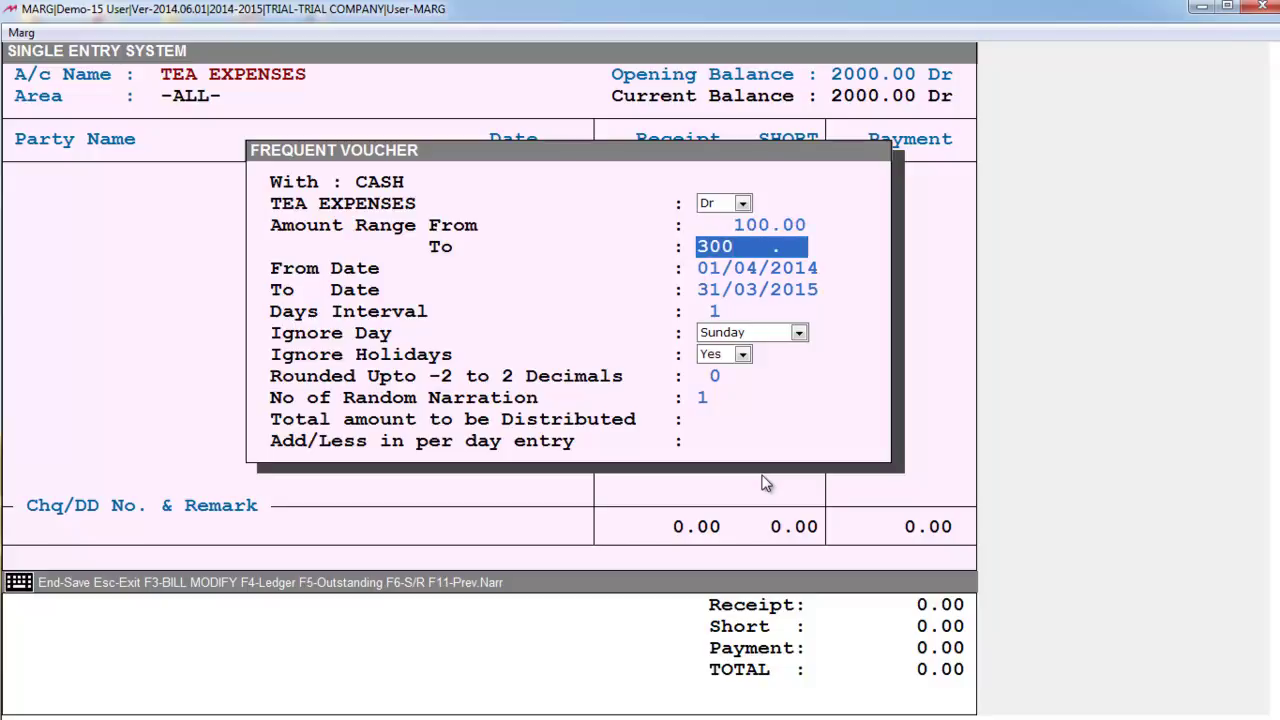
key(Return)
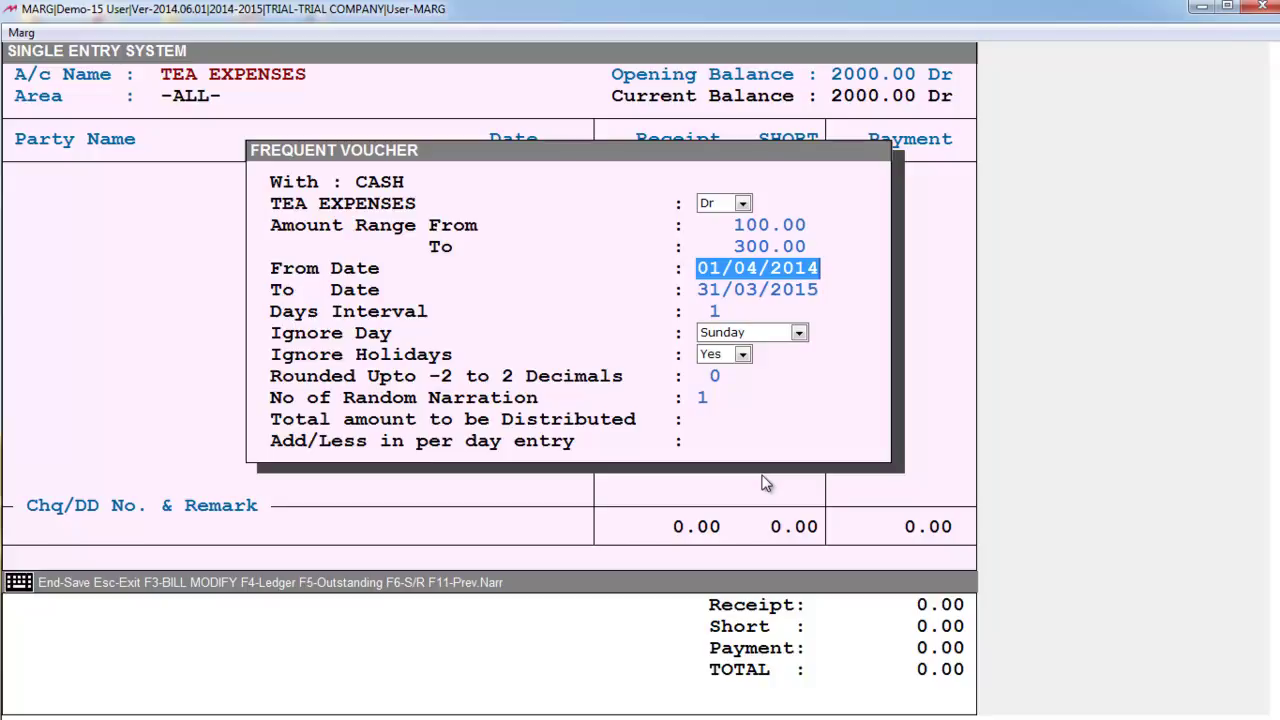
key(Return)
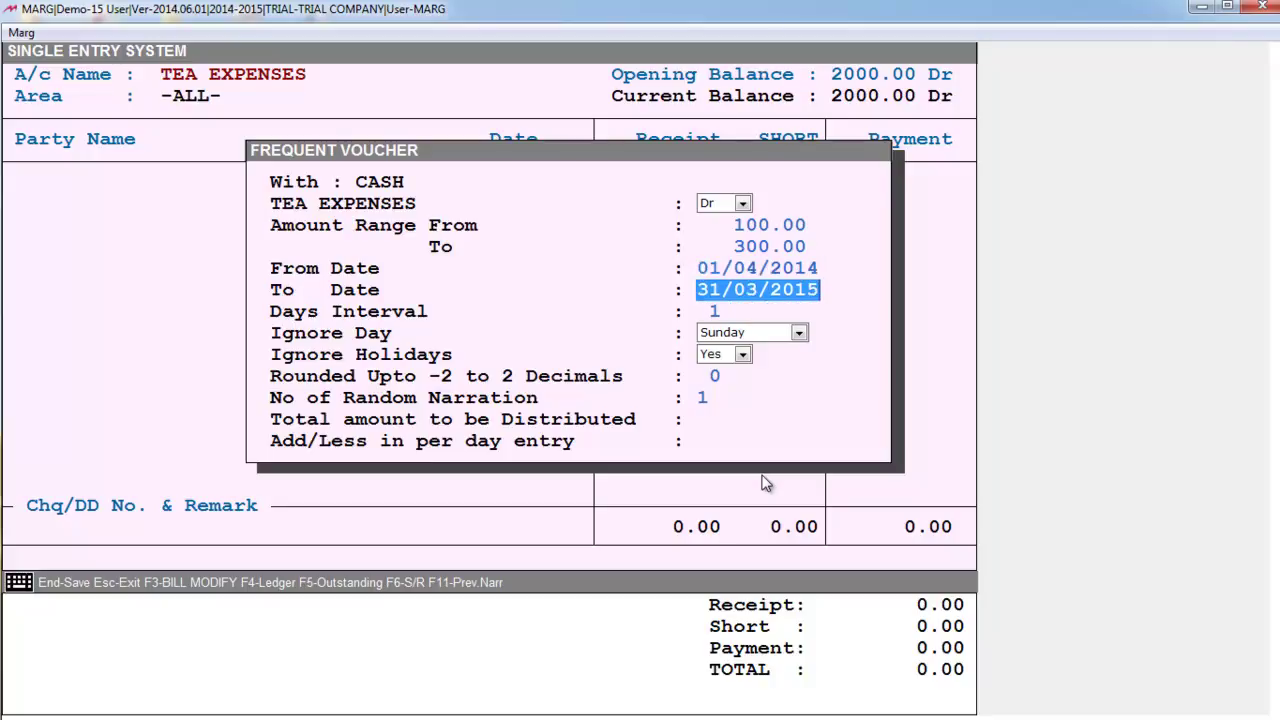
key(Return)
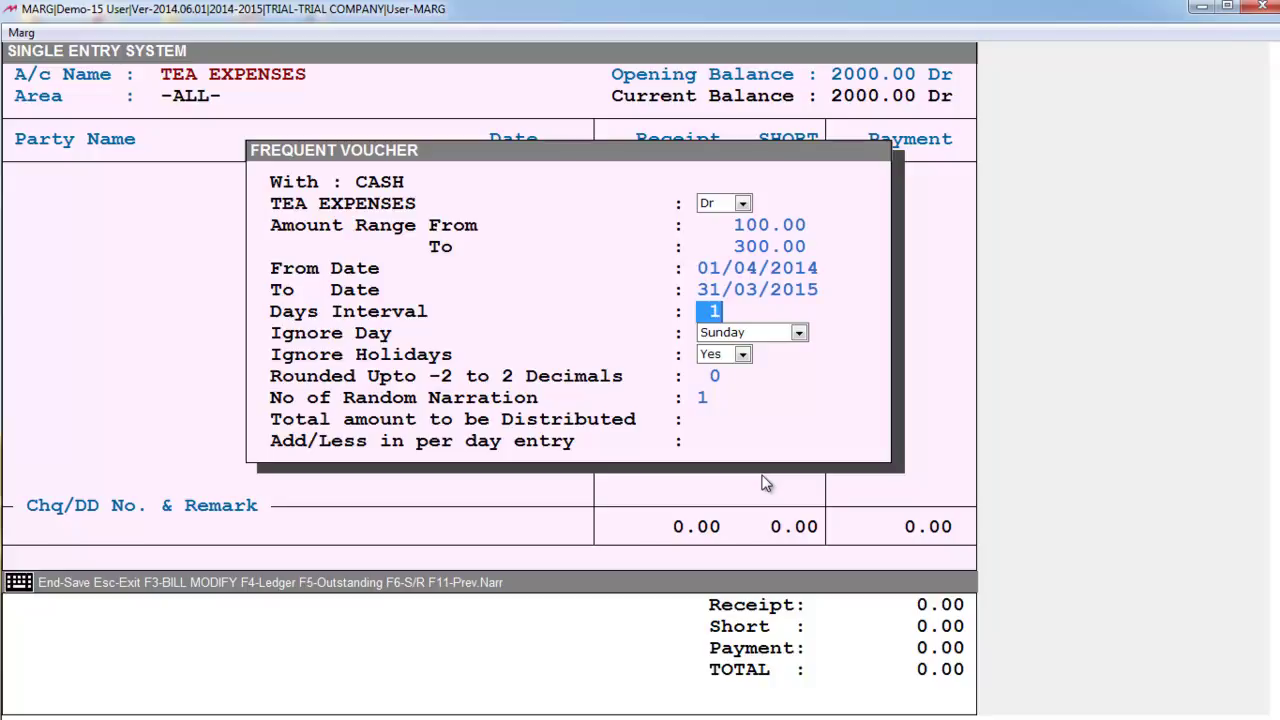
Accept a 1-day interval, ignoring Sundays and holidays, with rounding 0, and set the number of random narrations to 3
key(Return)
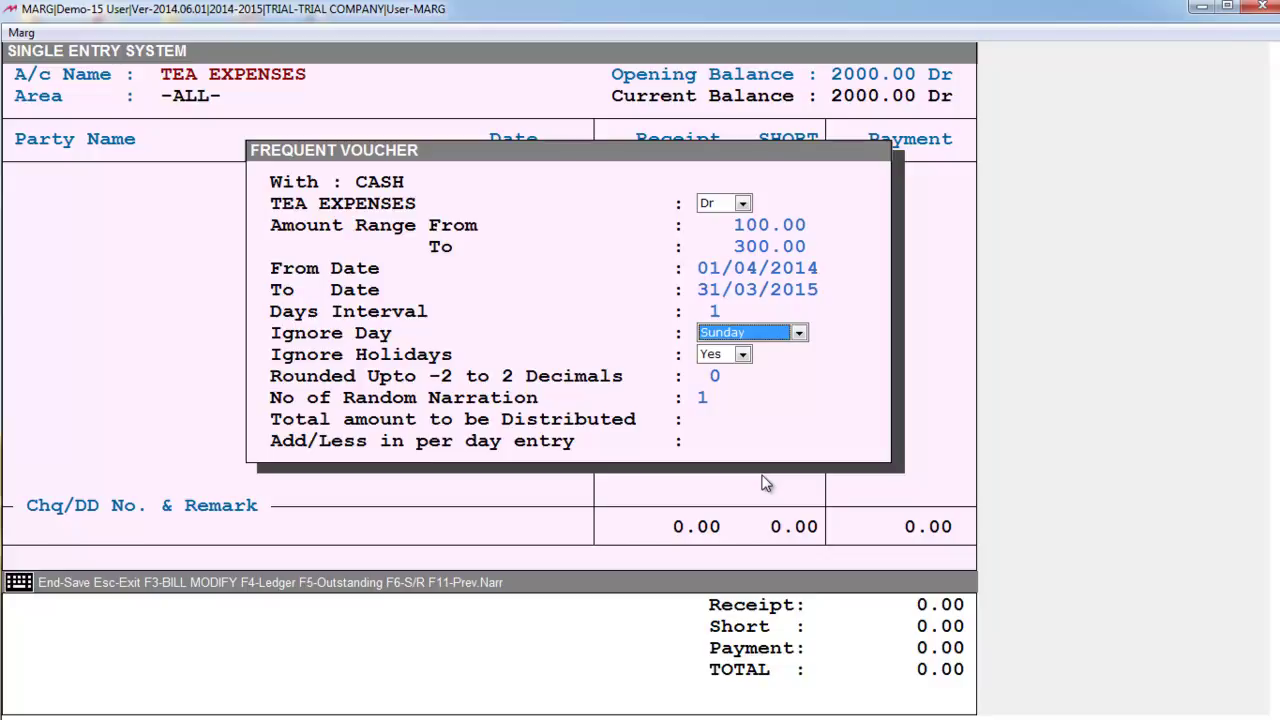
key(Return)
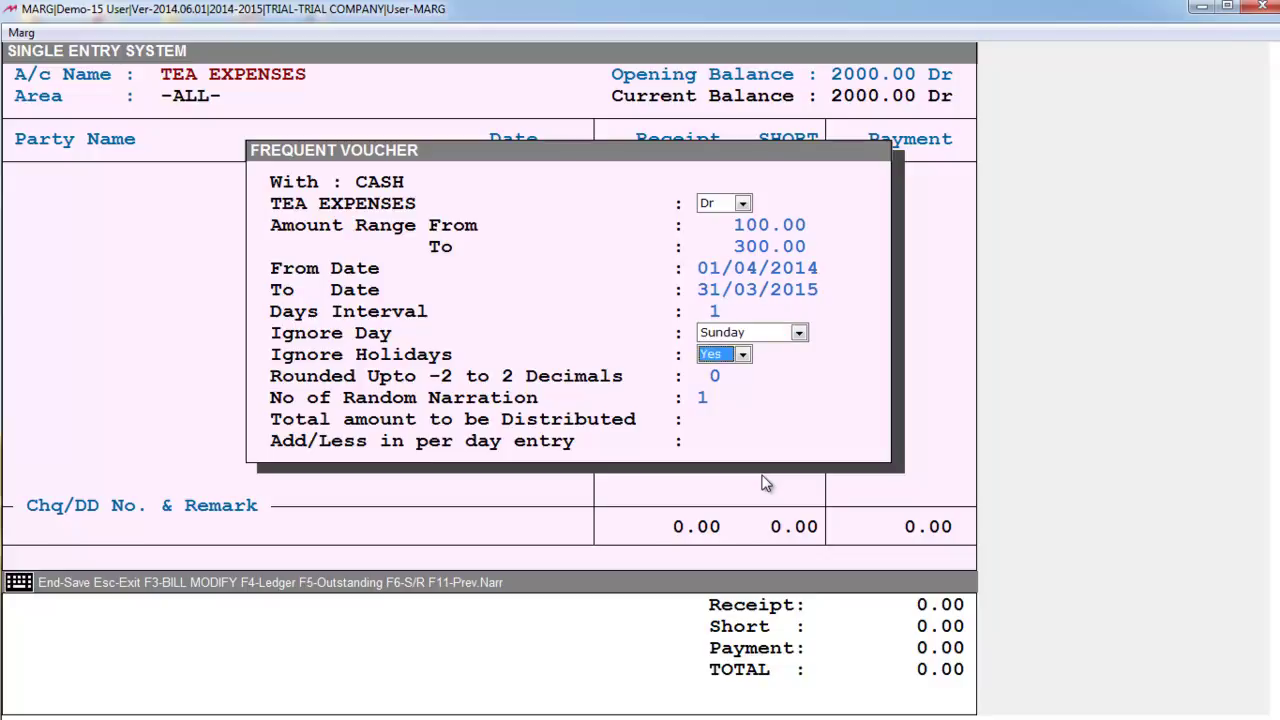
key(Return)
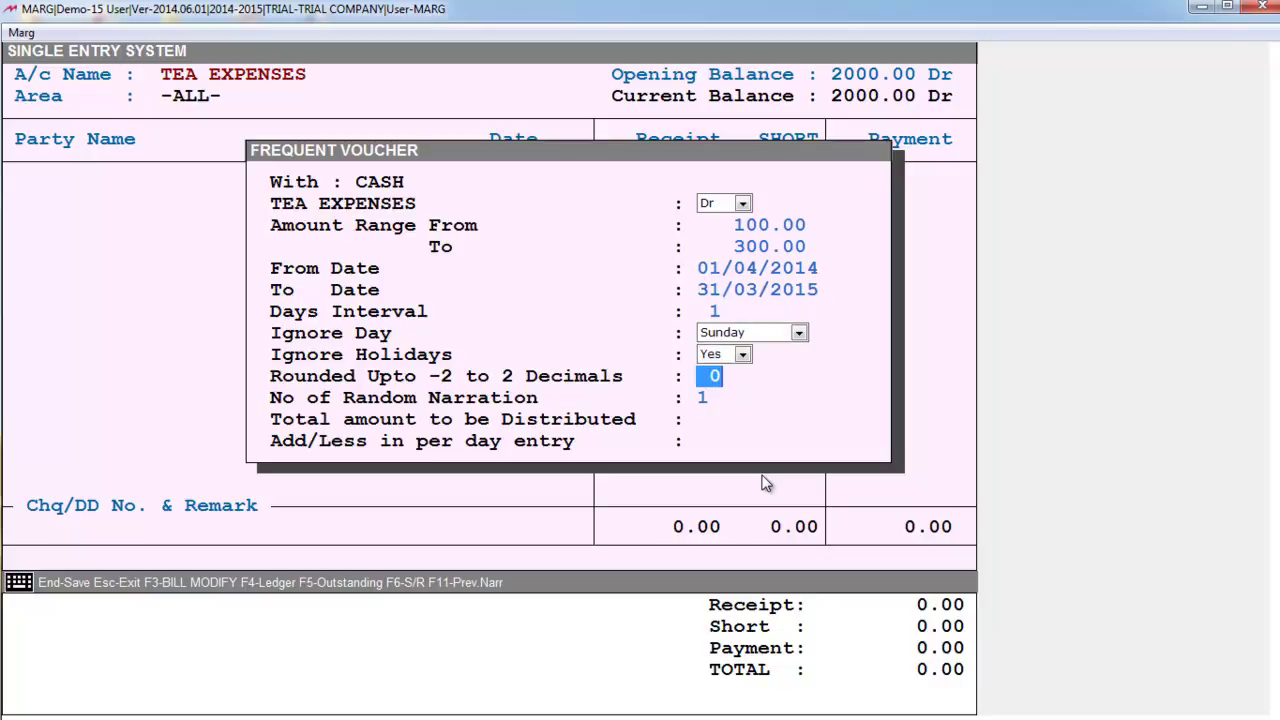
key(Return)
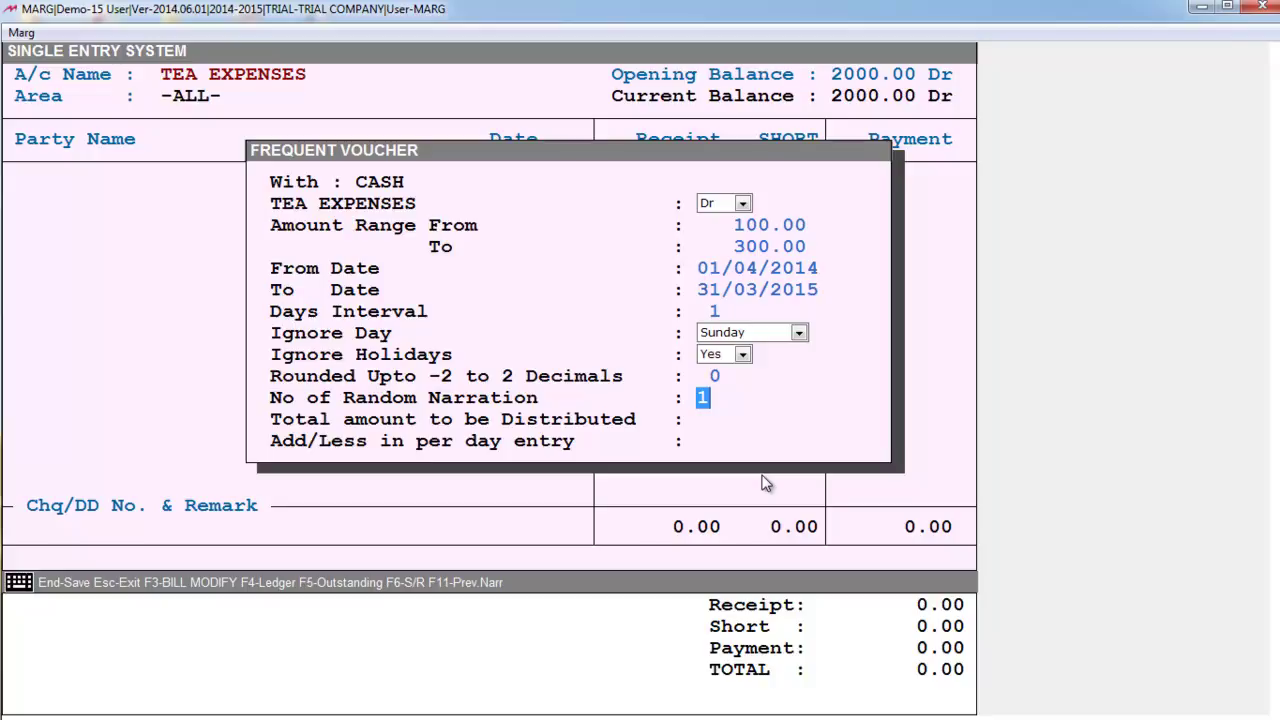
text(3)
key(Return)
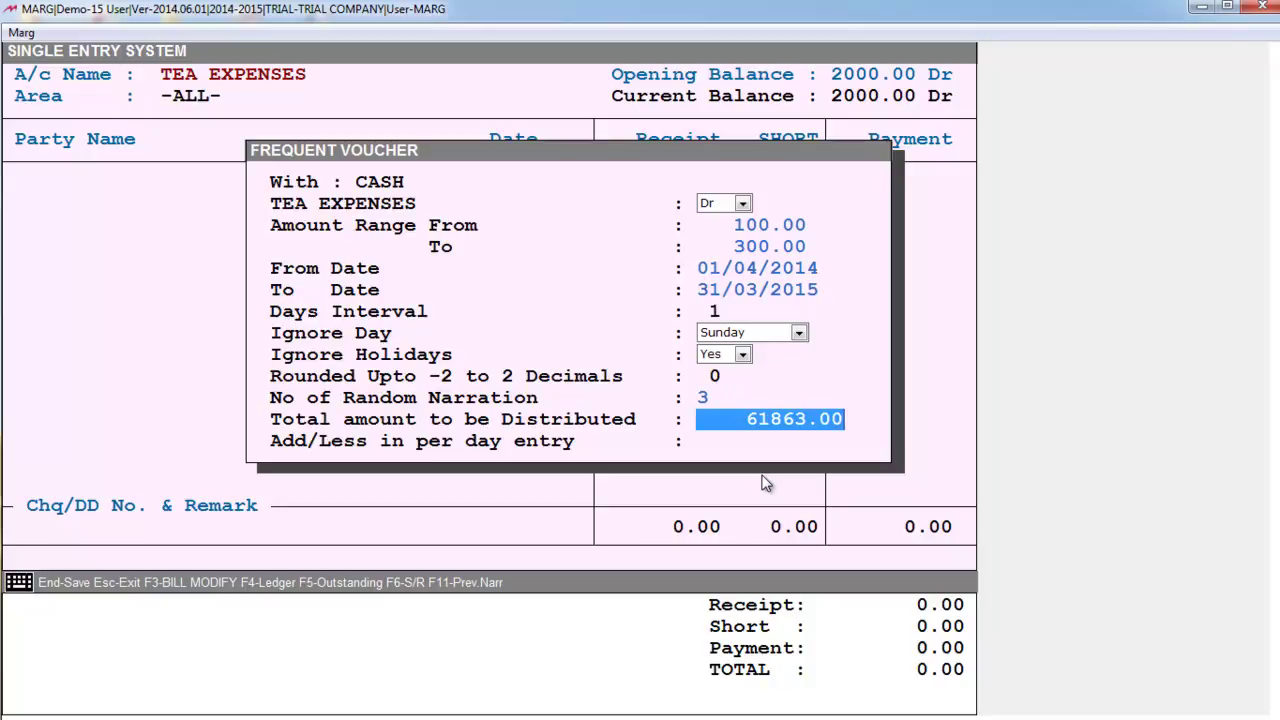
Set the total amount to be distributed to 60000 and accept the -6.00 per-day adjustment
text(60000)
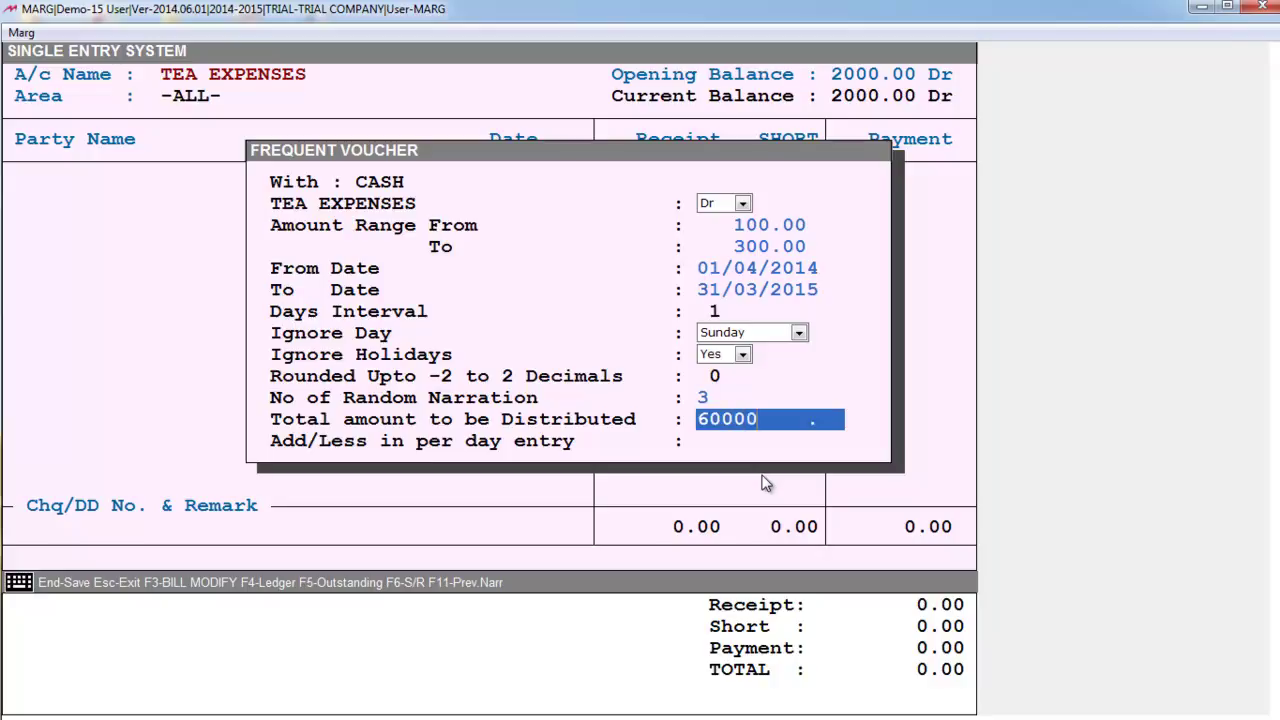
key(Return)
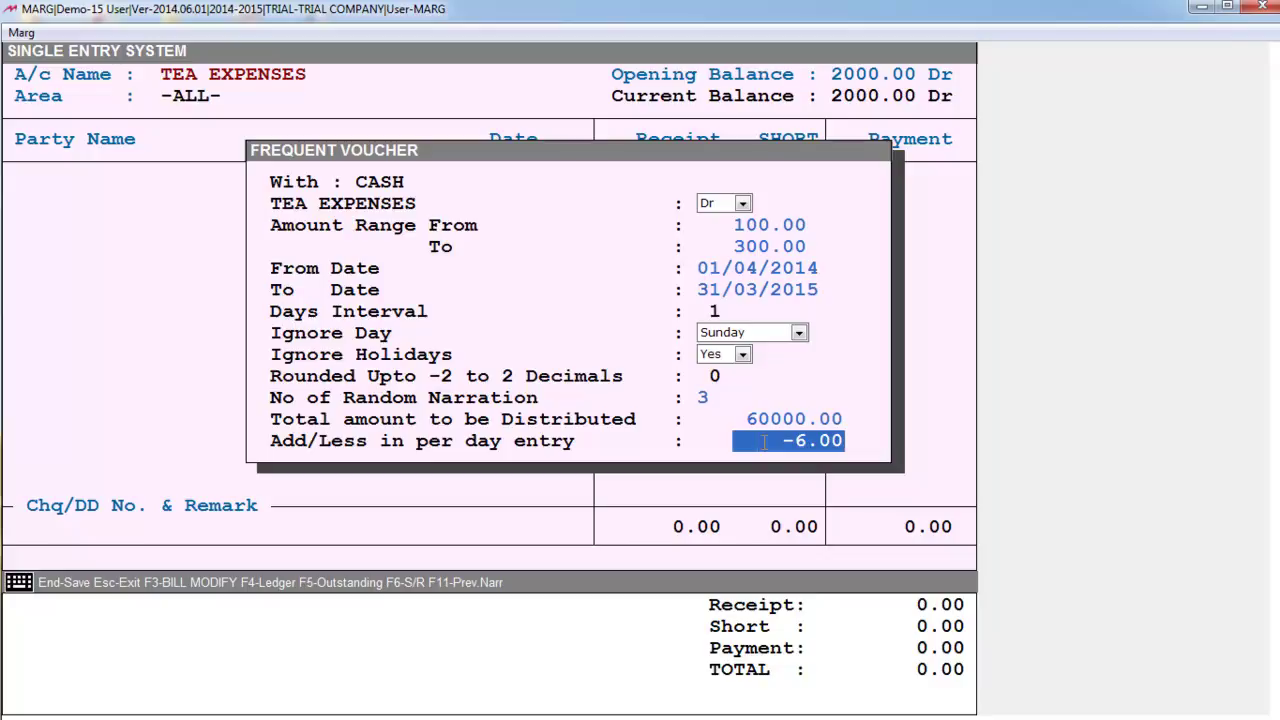
key(Return)
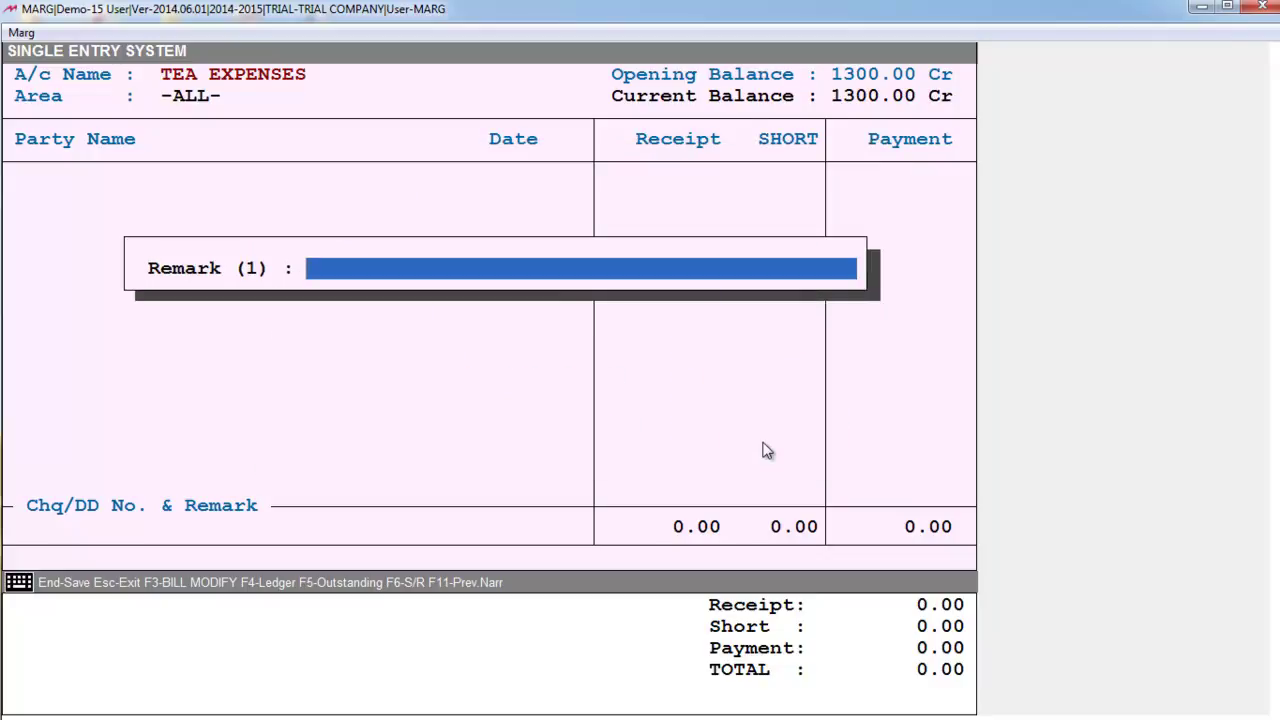
Enter "BEING CASH PAID FOR TEA EXPENSE" as the first remark
text(BEING CASH )
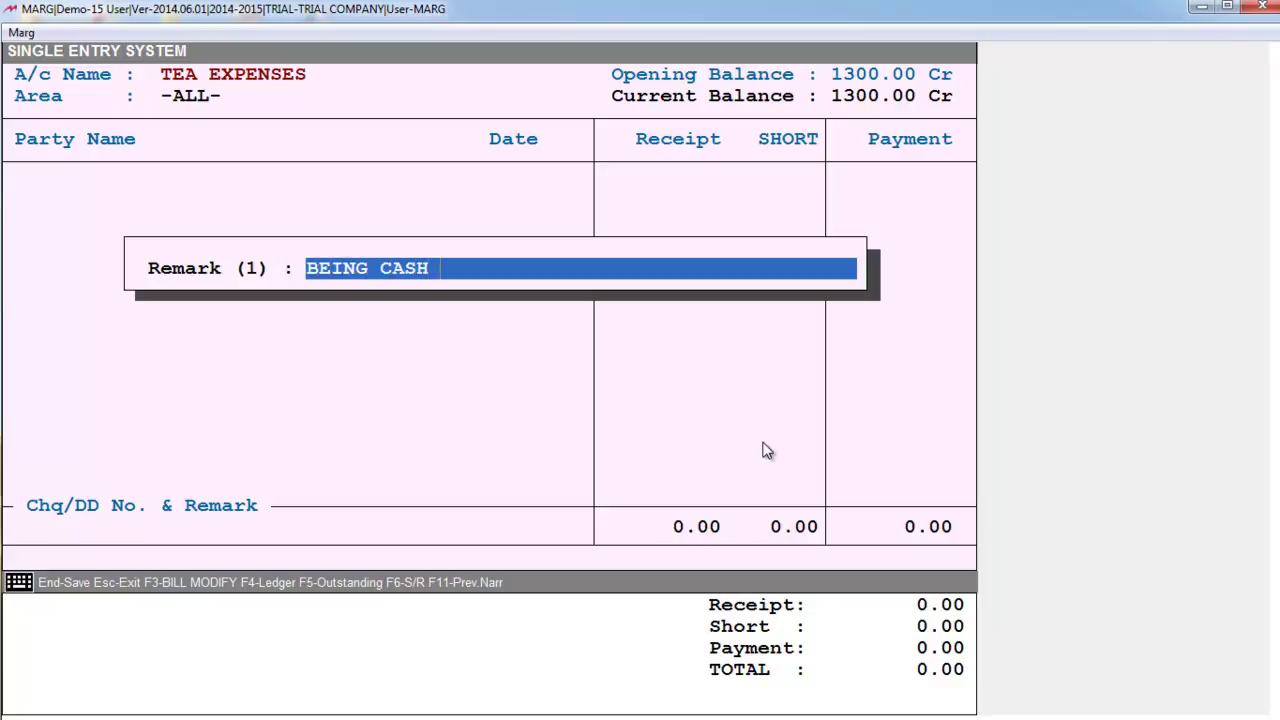
text(PAID FOR )
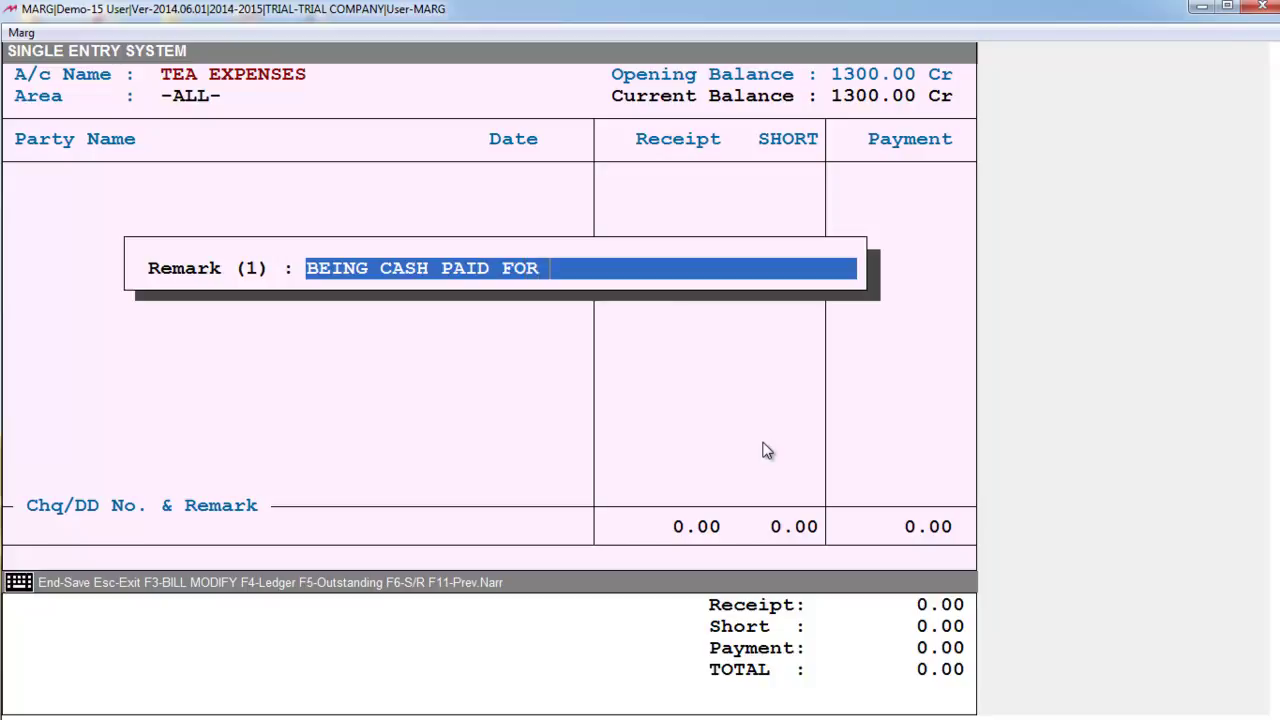
text(TEA EXPENSE)
key(Return)
Enter "CASH PAID FRO TEA FOR STAFF" as the second remark and "CASH PAID" as the third
text(CAS)
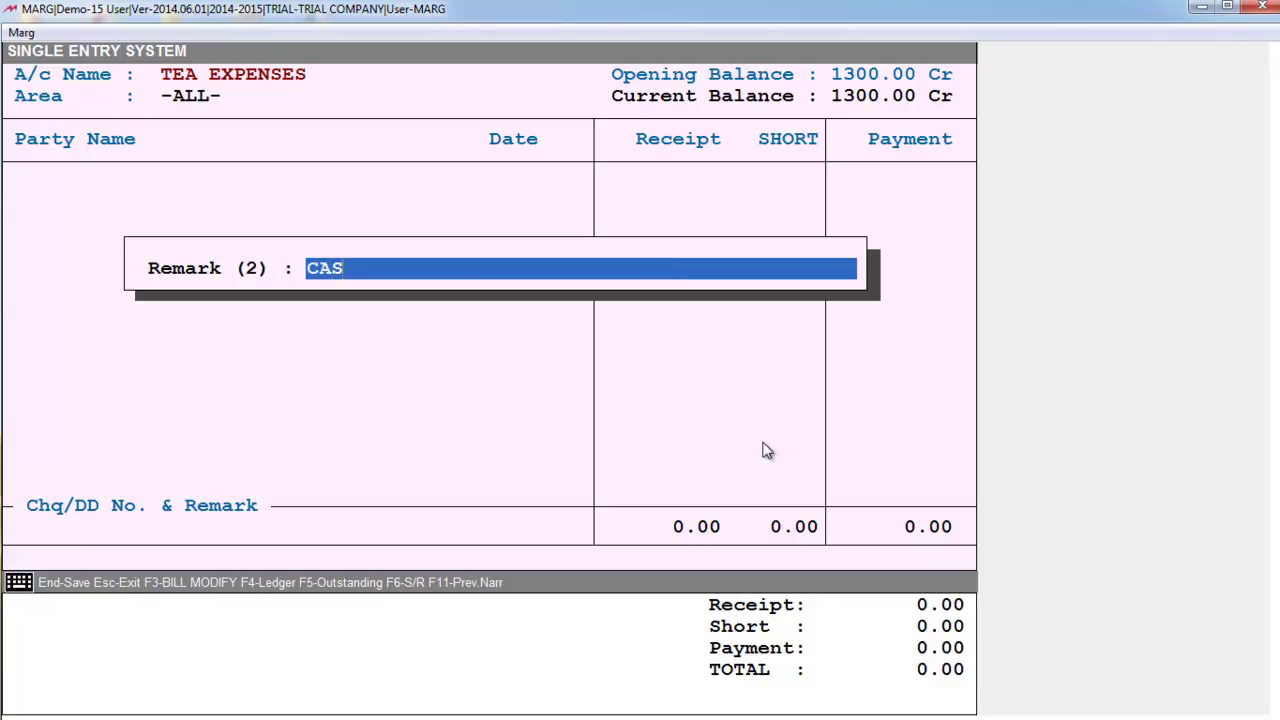
text(H PAID FRO T)
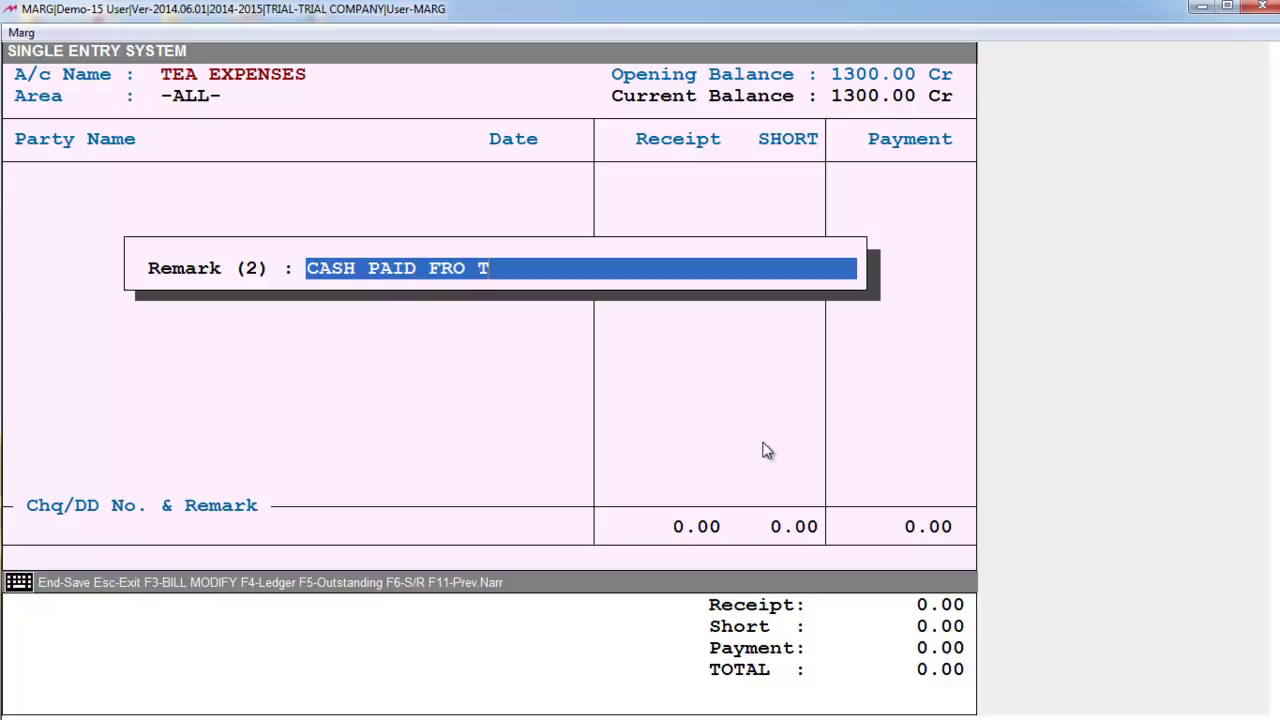
text(EA FOR STAFF)
key(Return)
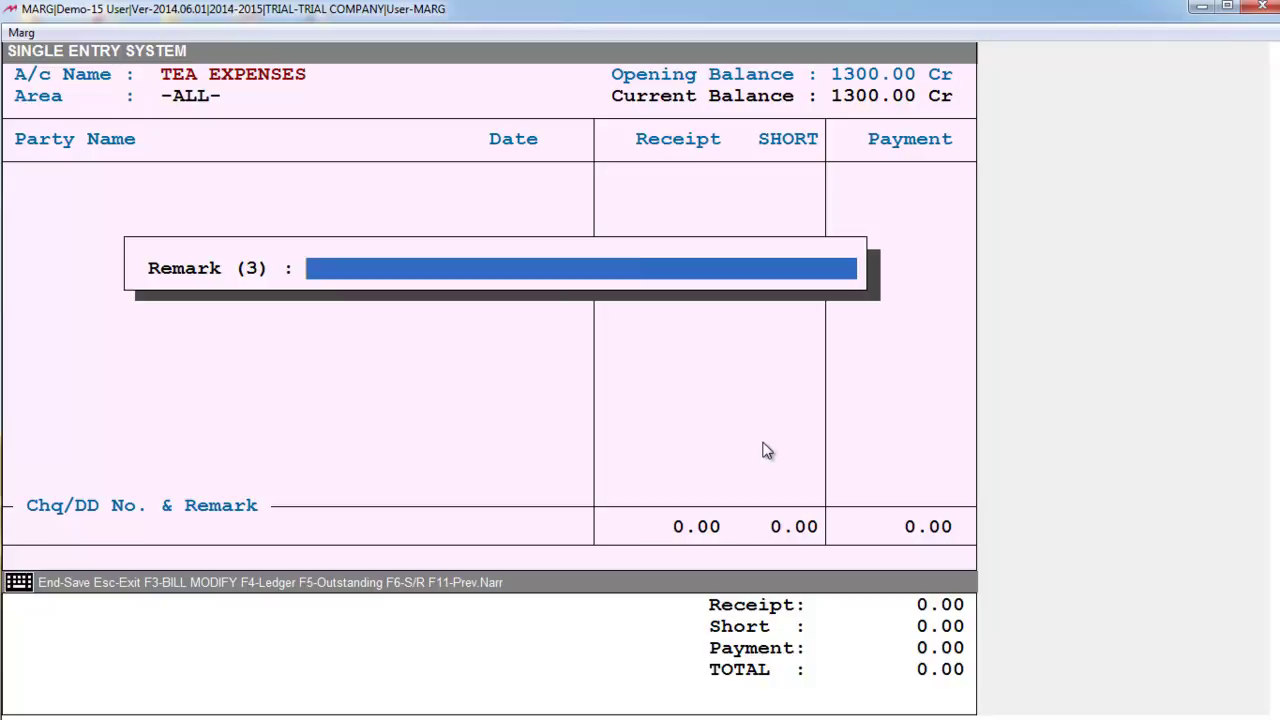
text(CASH PAID)
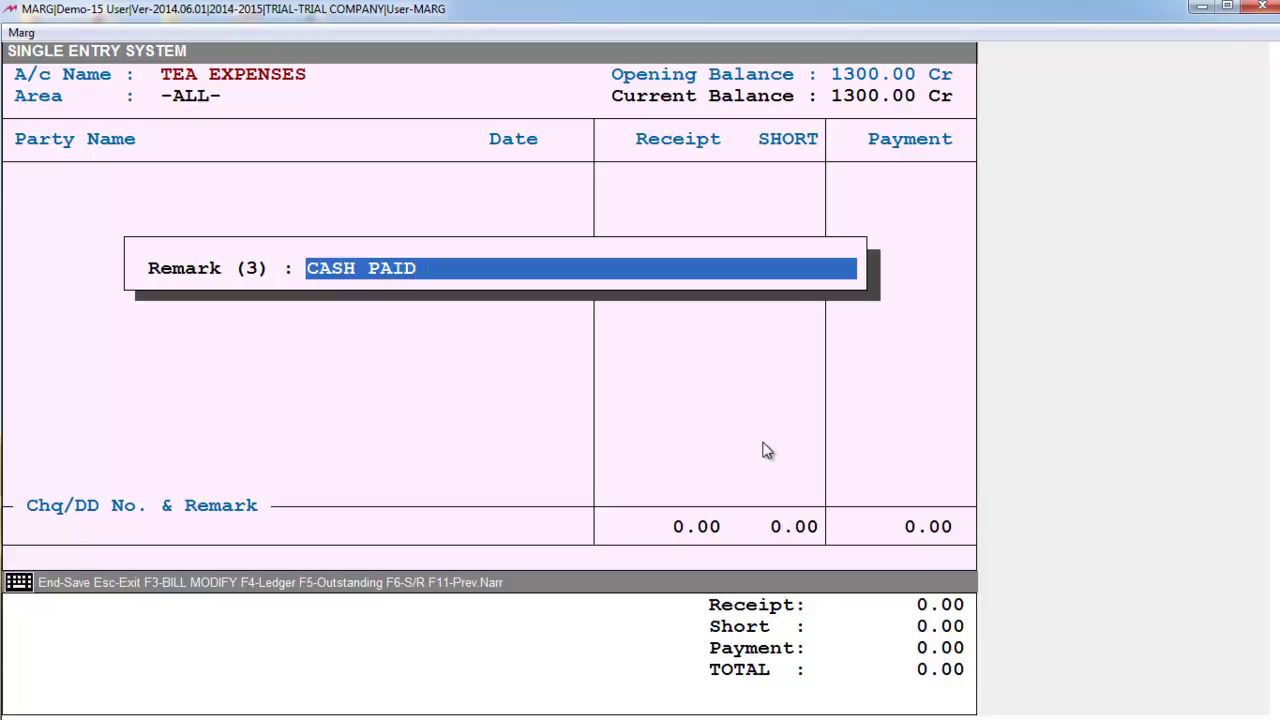
key(Return)
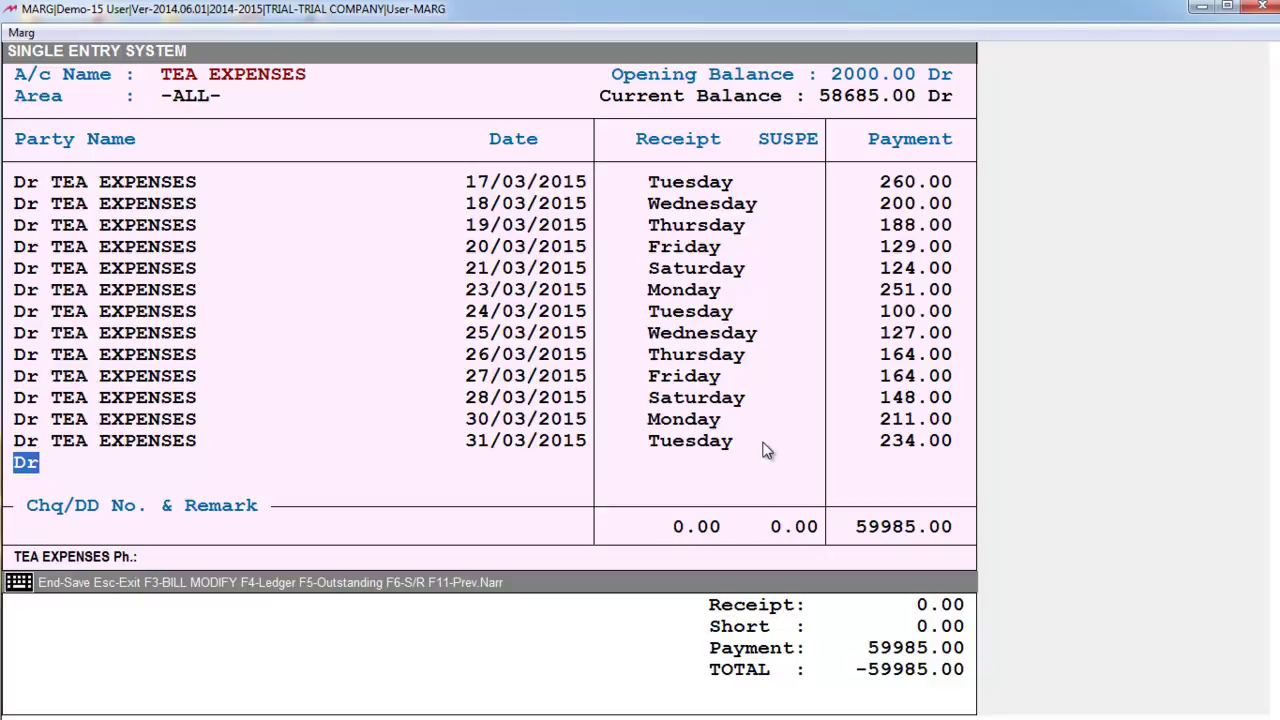
Save the generated TEA EXPENSES vouchers and exit the single entry system to the main dashboard
key(End)
key(Return)
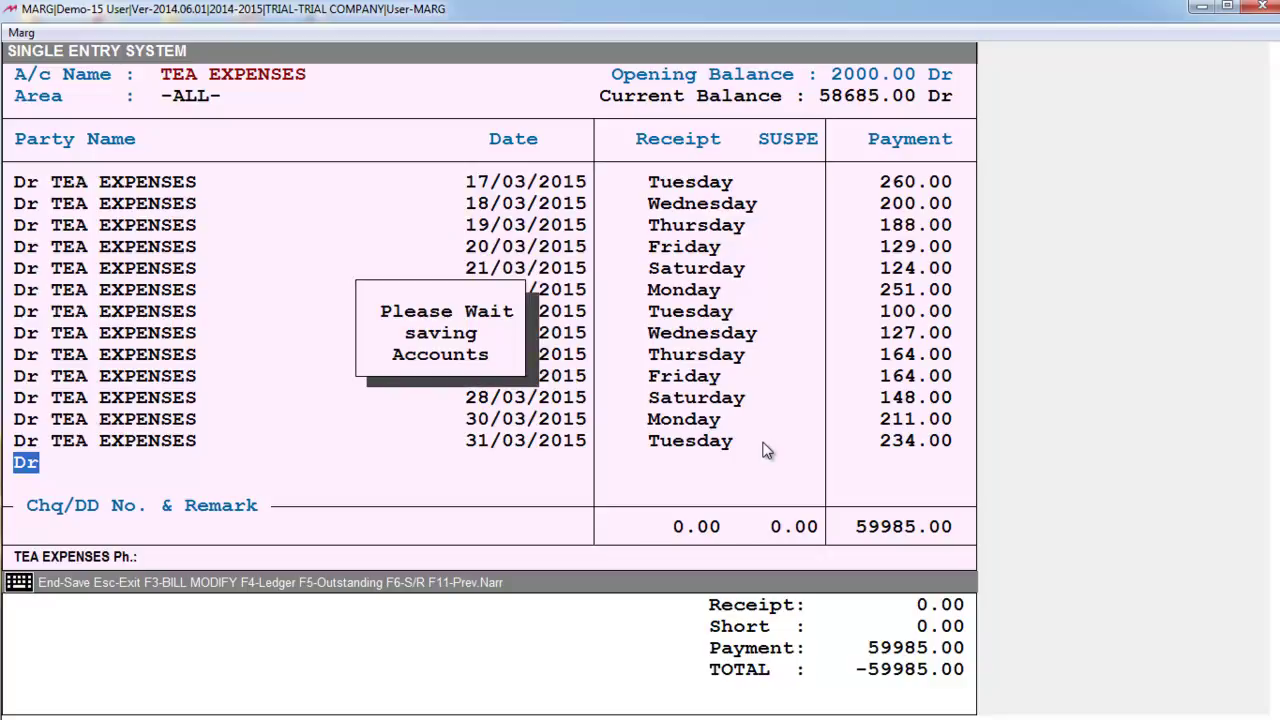
key(Escape)
key(Escape)
key(Escape)
key(Escape)
key(Escape)
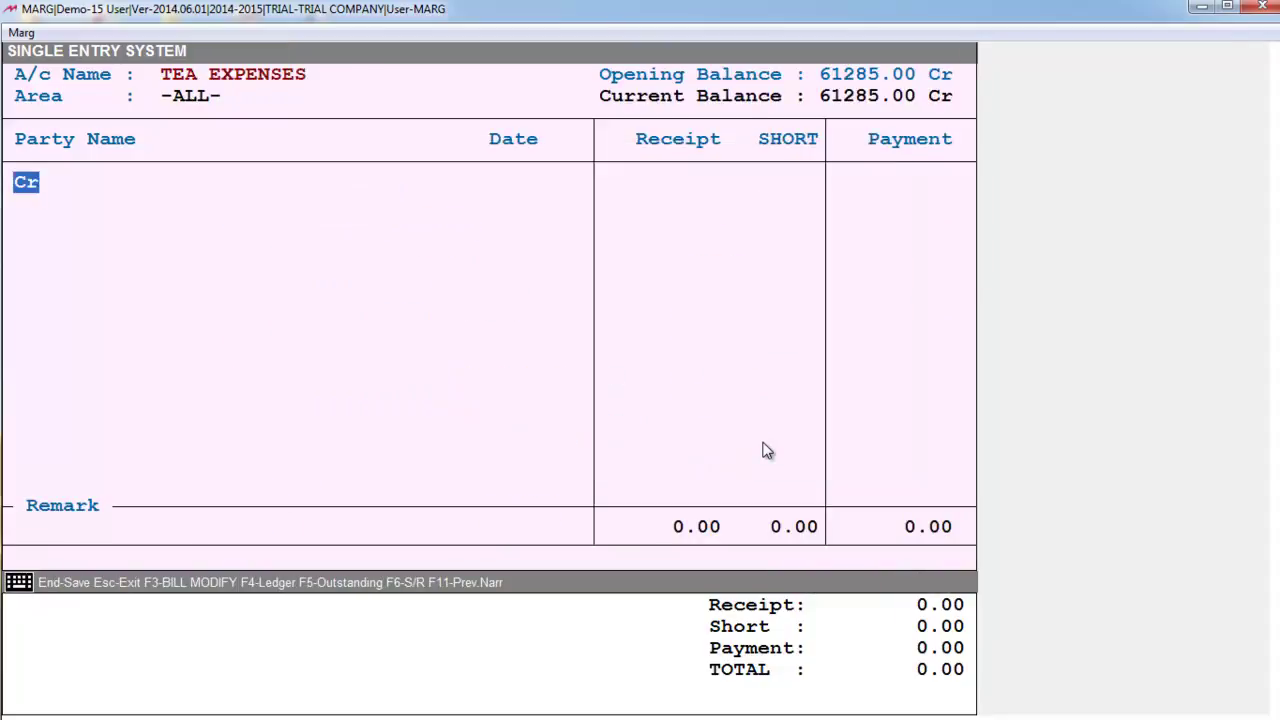
key(Right)
key(Return)
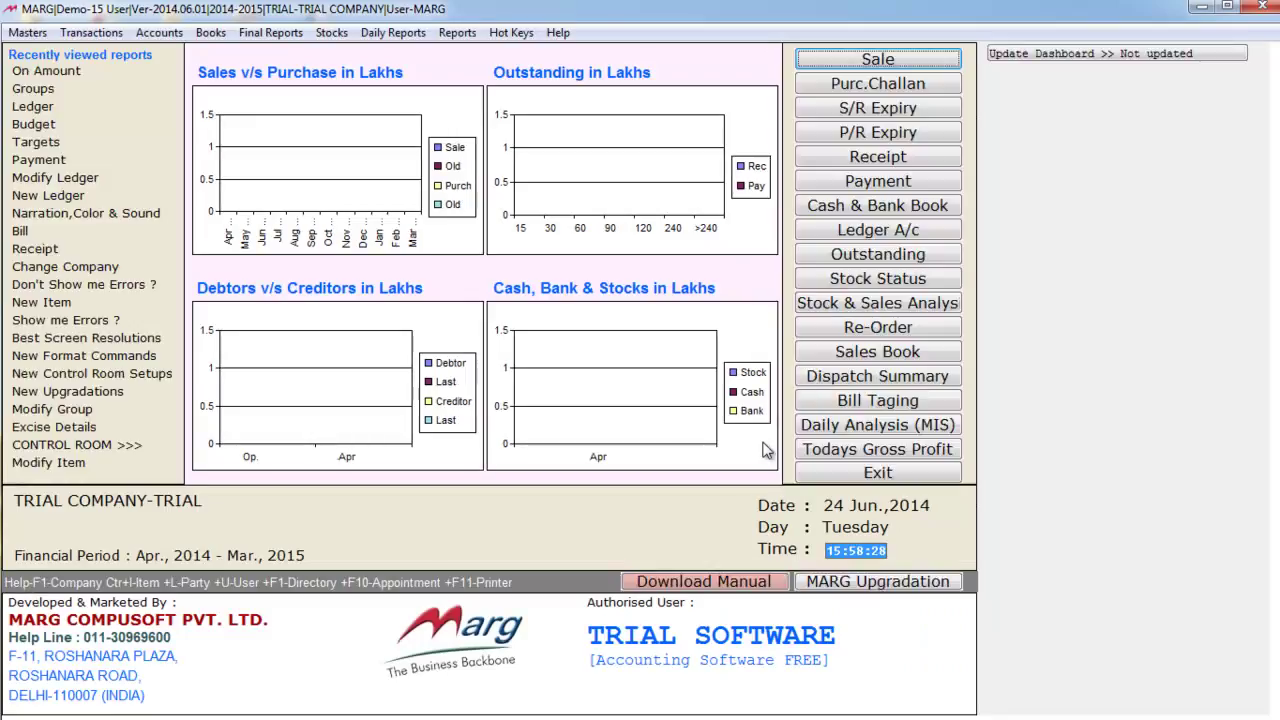
Open the TEA EXPENSES ledger for the period 01/04/2014 to 31/03/2015
key(ctrl+l)
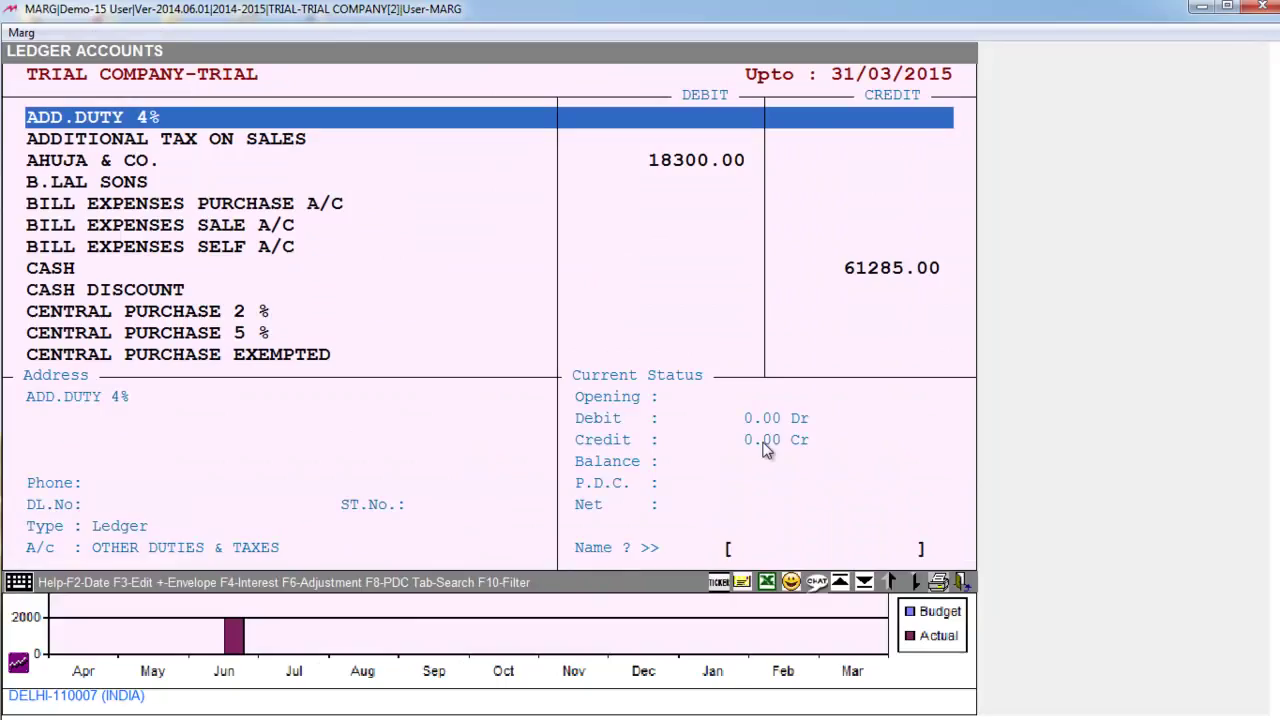
text(TEA)
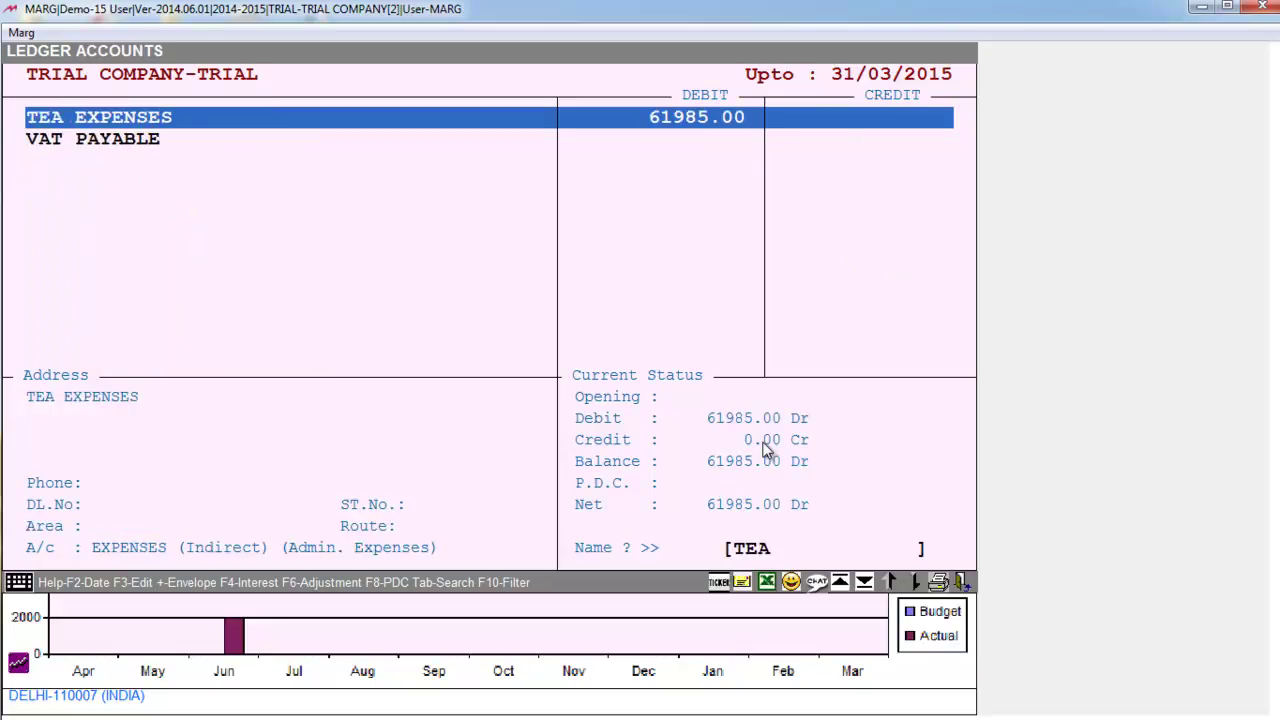
click(706, 155)
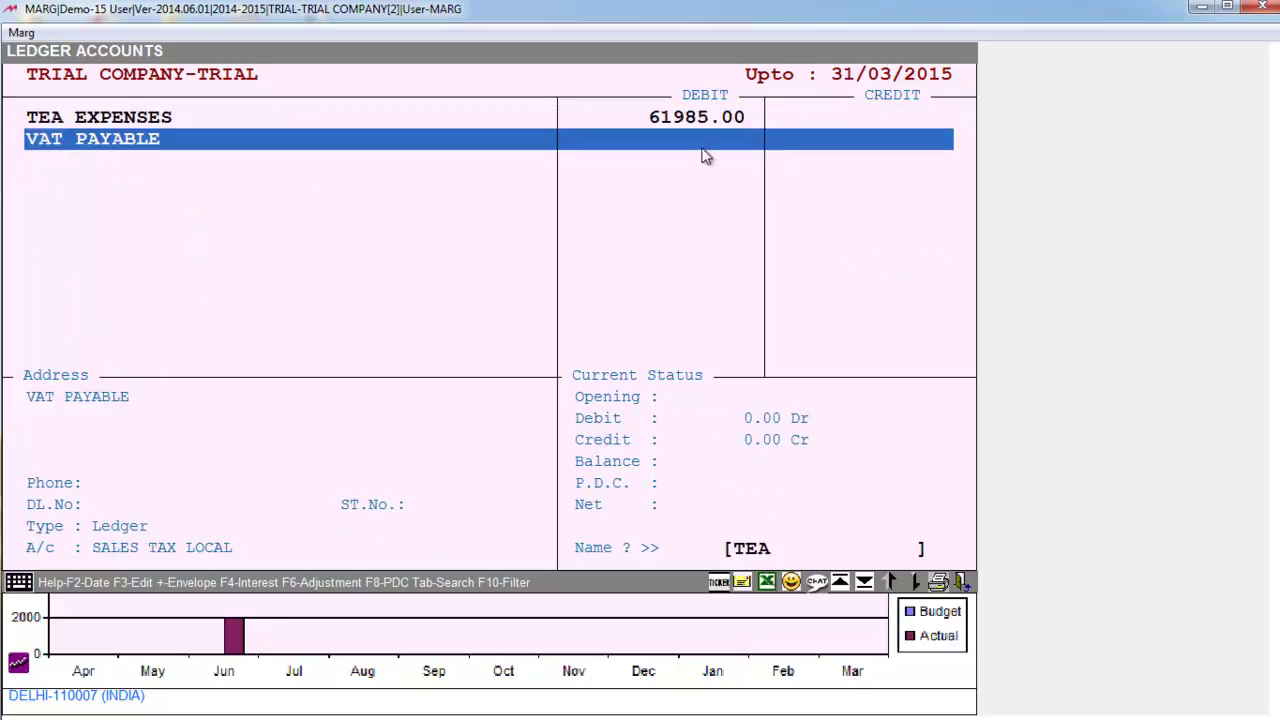
click(706, 112)
key(Return)
key(Return)
key(Return)
key(Return)
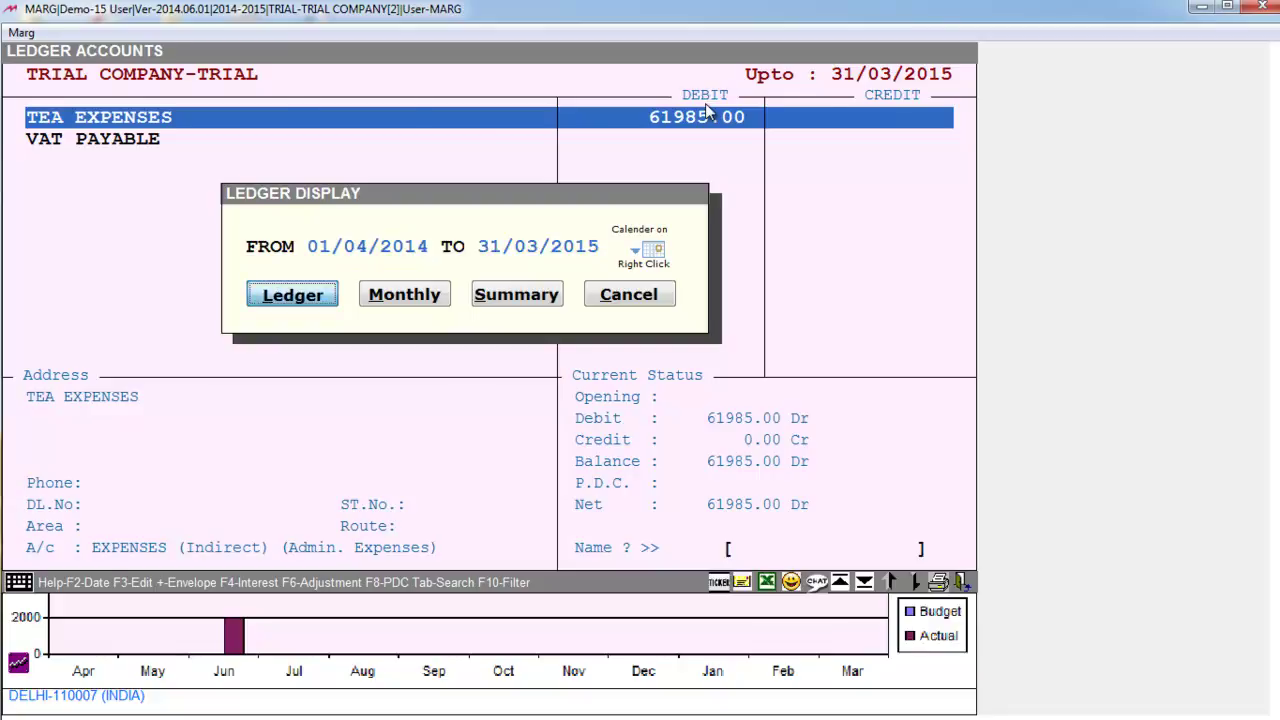
Review the dates, narrations and debit amounts of the generated payments in the TEA EXPENSES ledger, then close the ledger
key(Down)
key(Up)
key(Down)
key(Down)
key(Down)
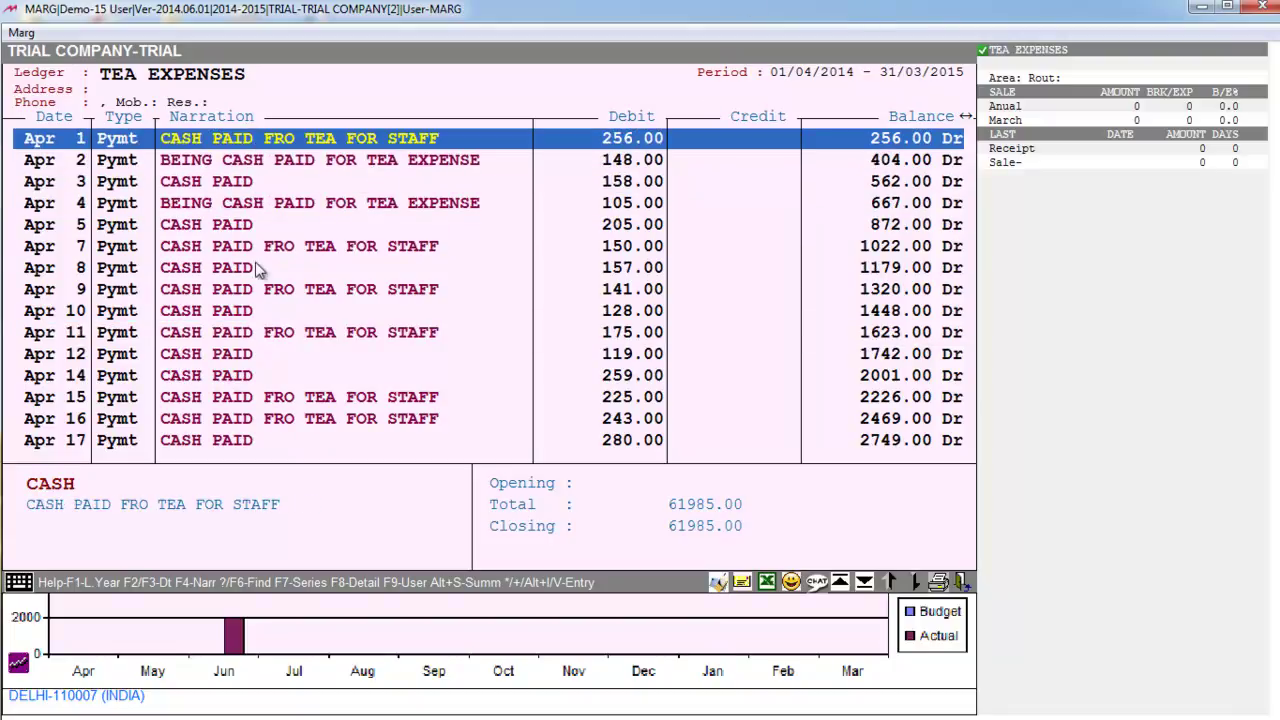
scroll(257, 268, down, 14)
scroll(257, 268, down, 20)
scroll(257, 268, down, 12)
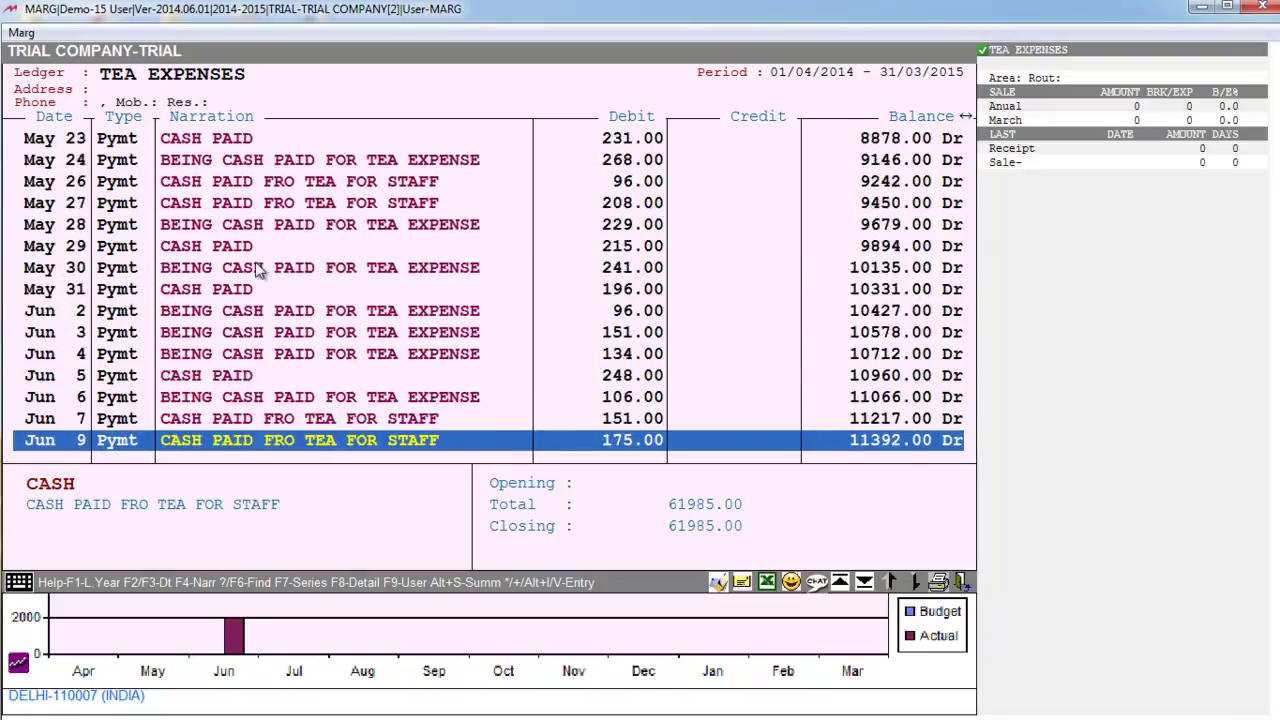
scroll(257, 268, down, 11)
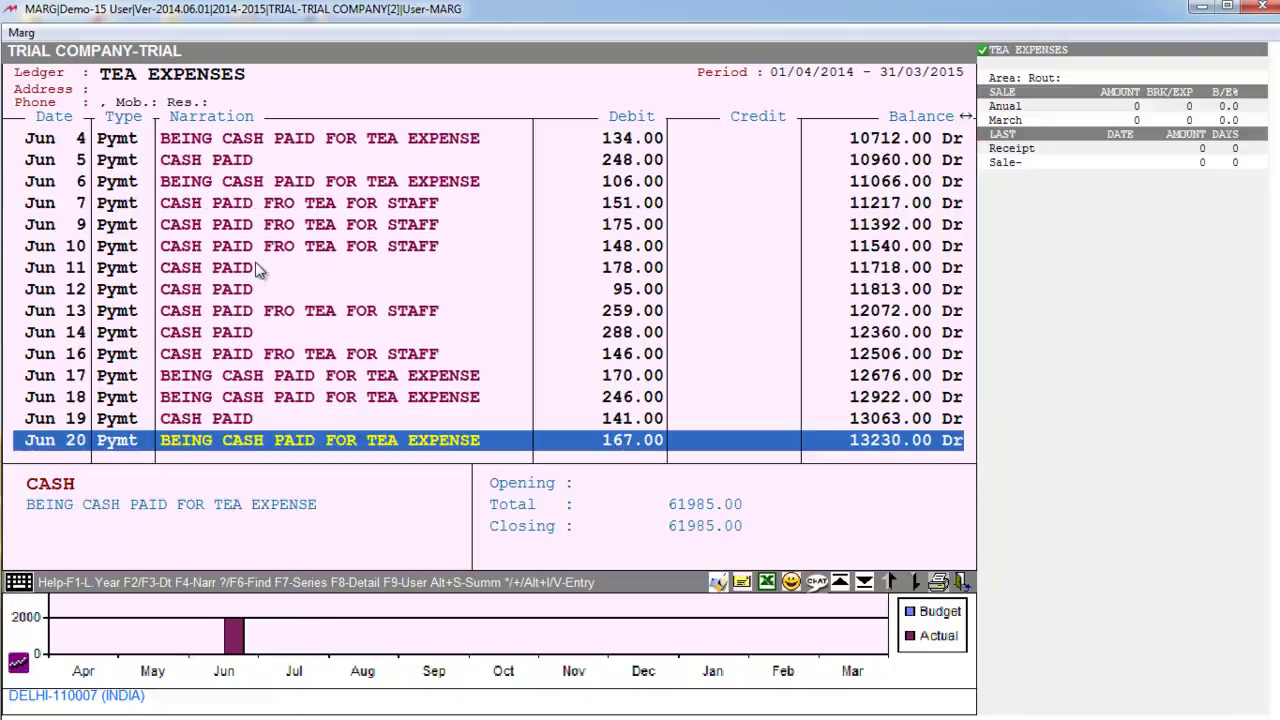
scroll(257, 268, down, 1)
key(Escape)
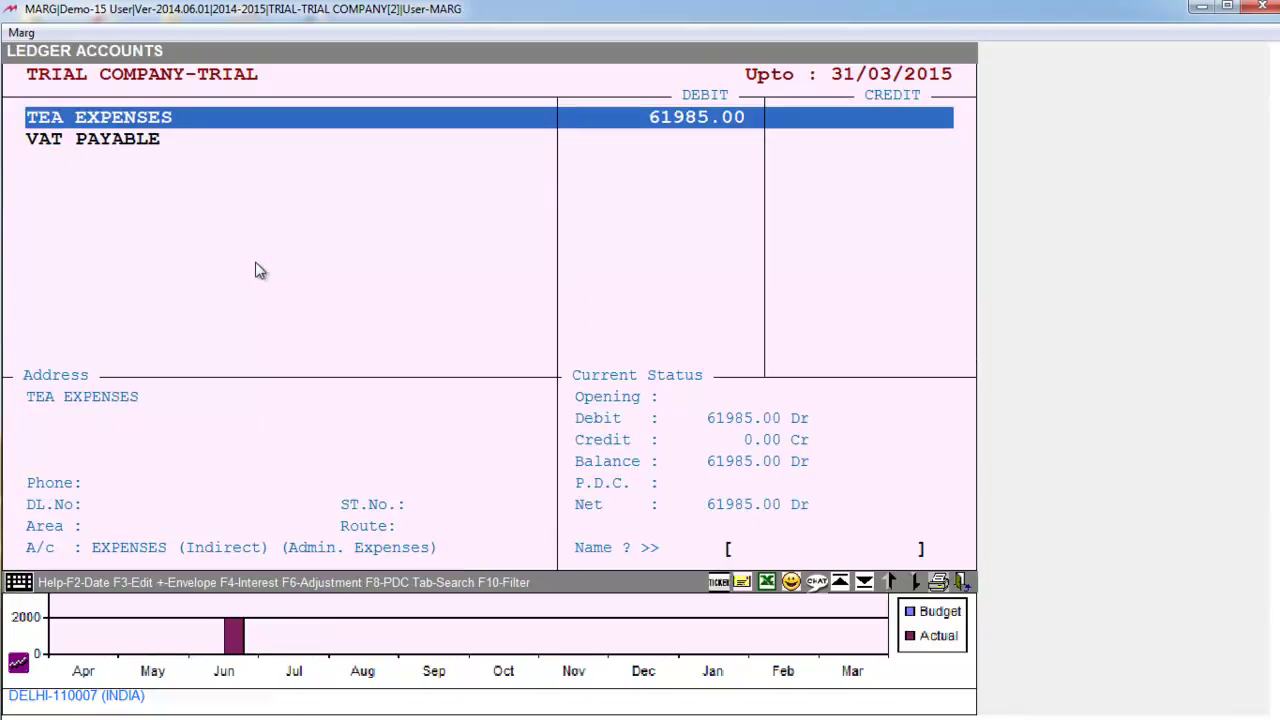
Check the TEA EXPENSES debit total in the ledger accounts list and return to the dashboard
click(730, 142)
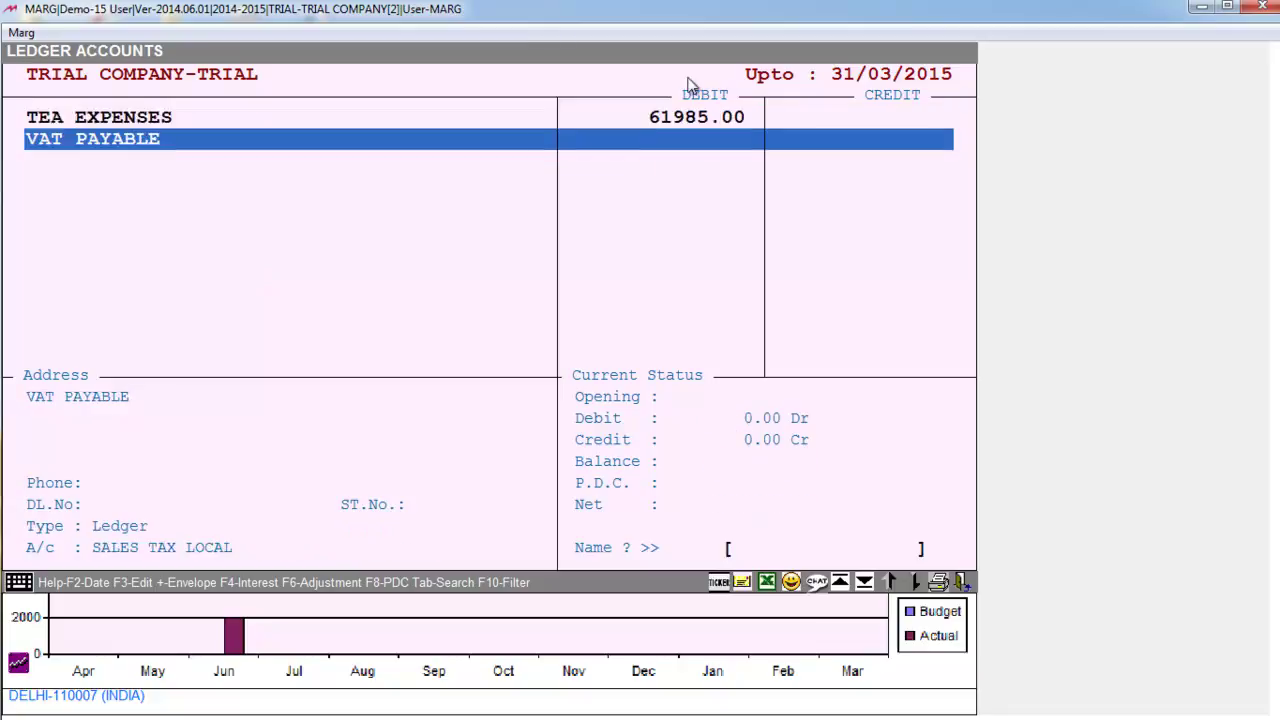
click(707, 116)
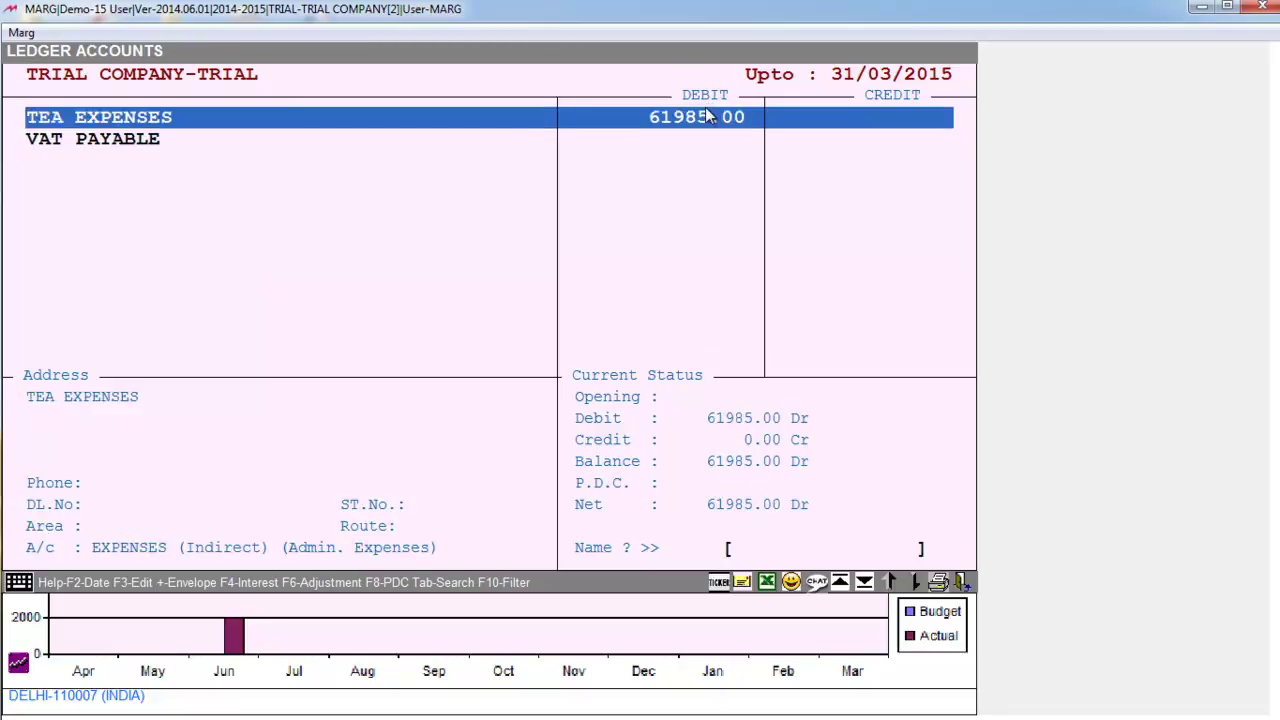
key(Escape)
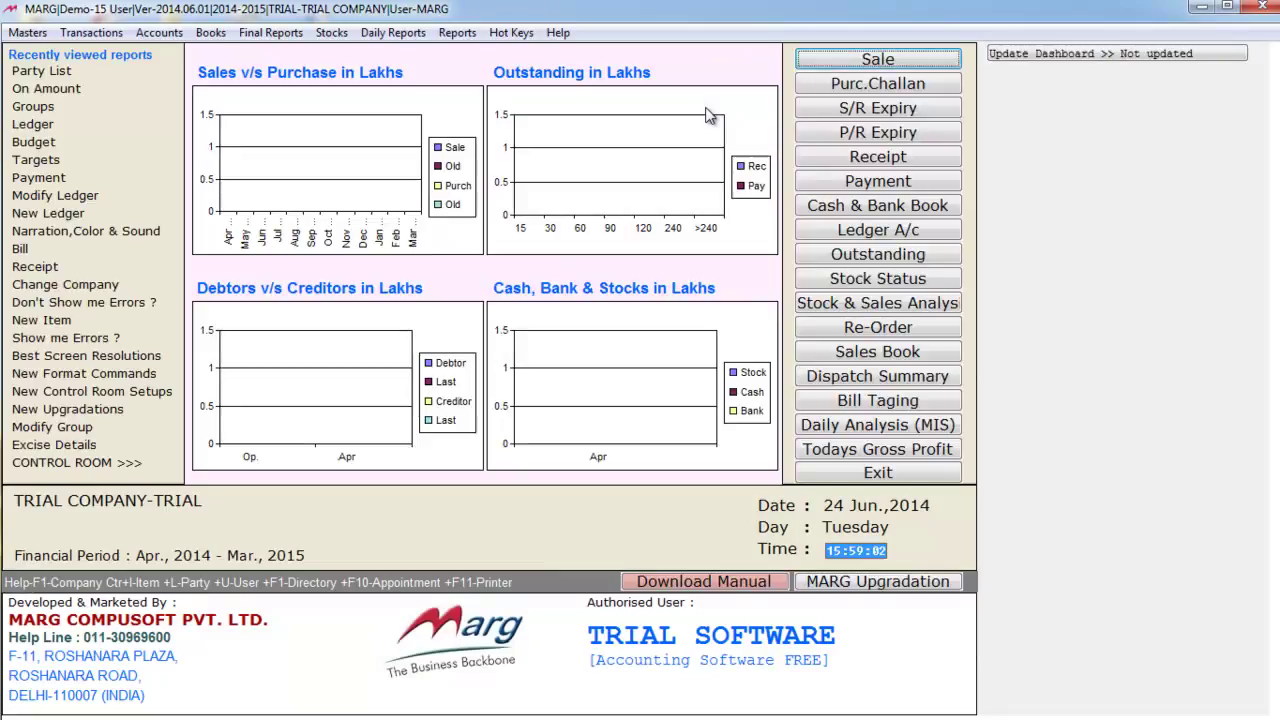
Start the Add & Less adjustment of frequent vouchers for the TEA EXPENSES ledger
key(alt+a)
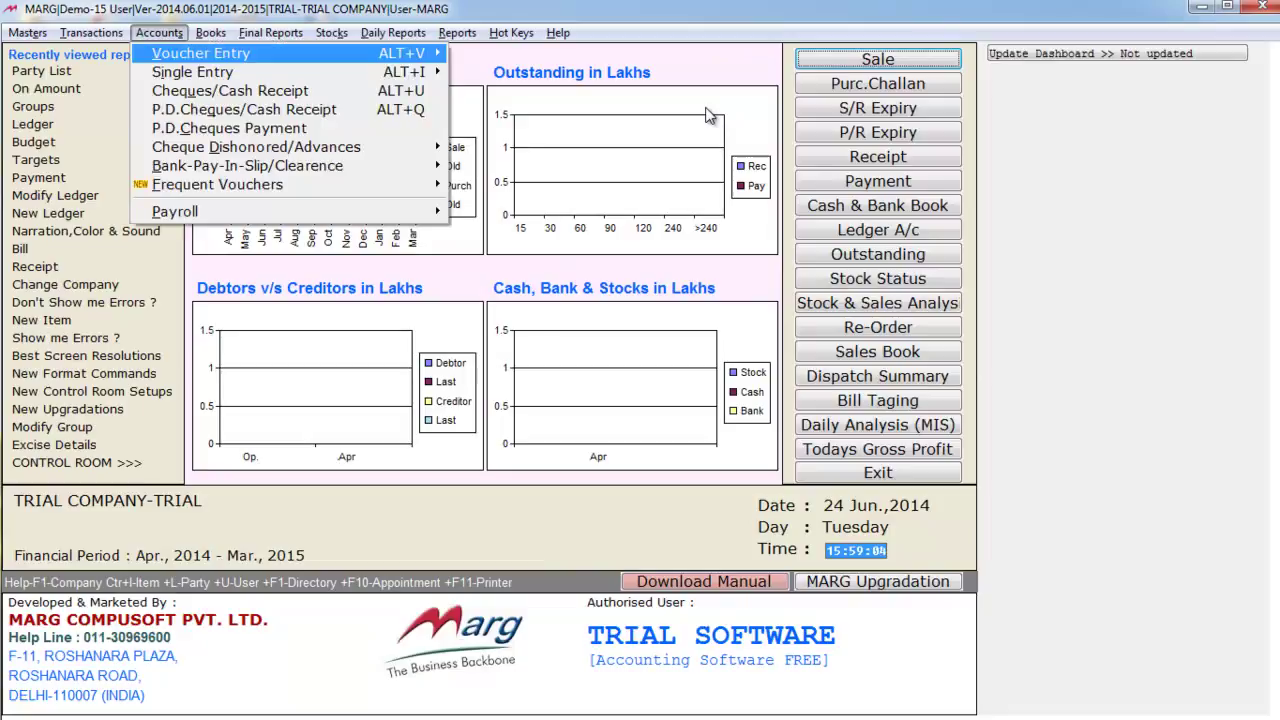
key(Up)
key(Up)
key(Right)
key(Up)
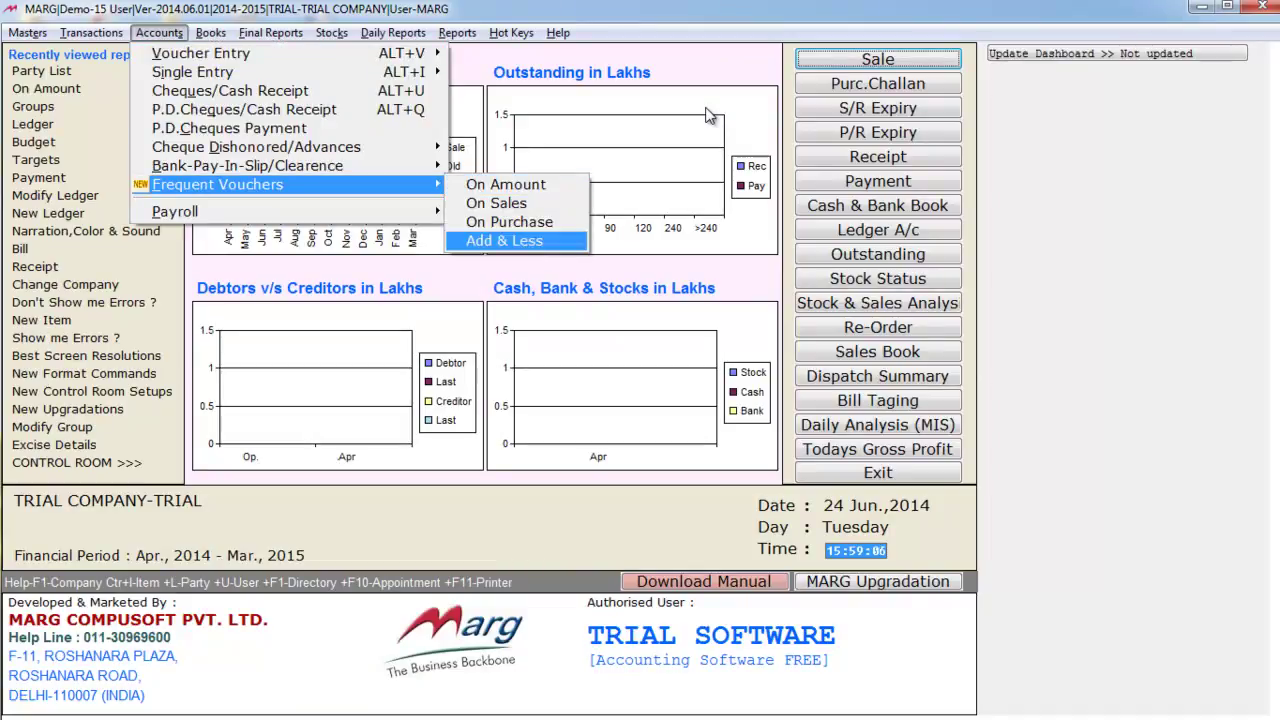
key(Return)
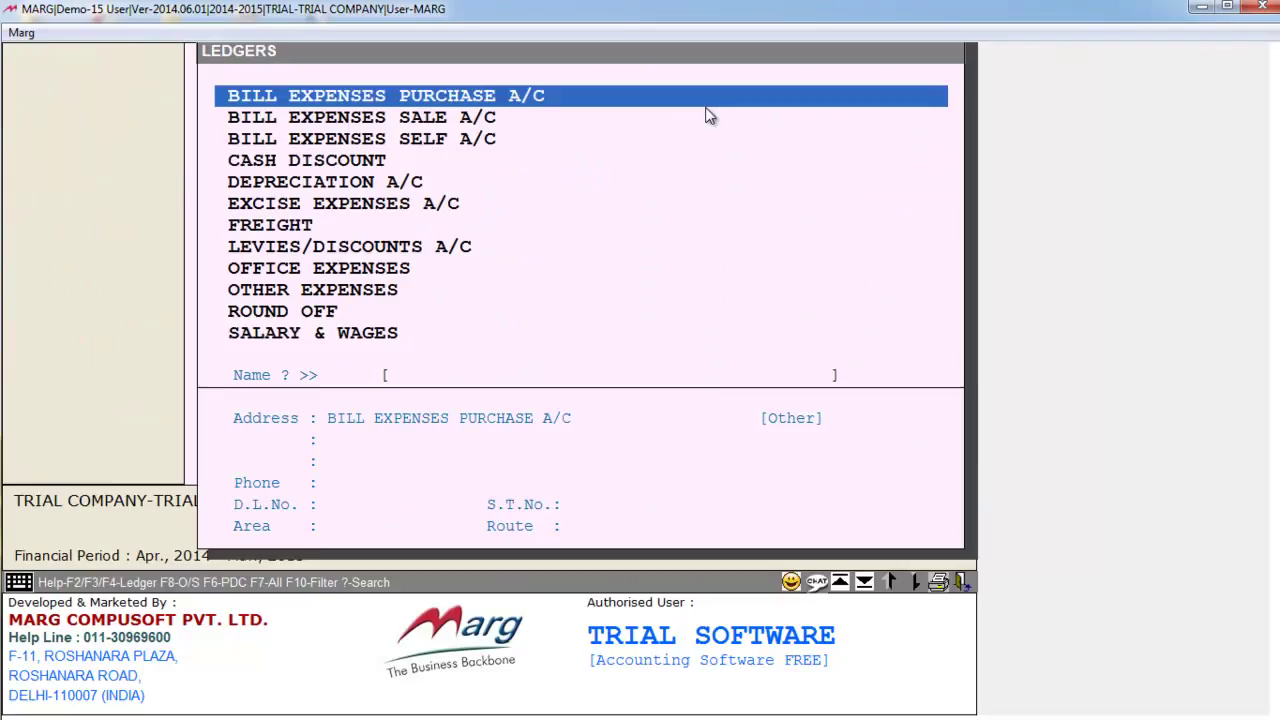
text(TEA)
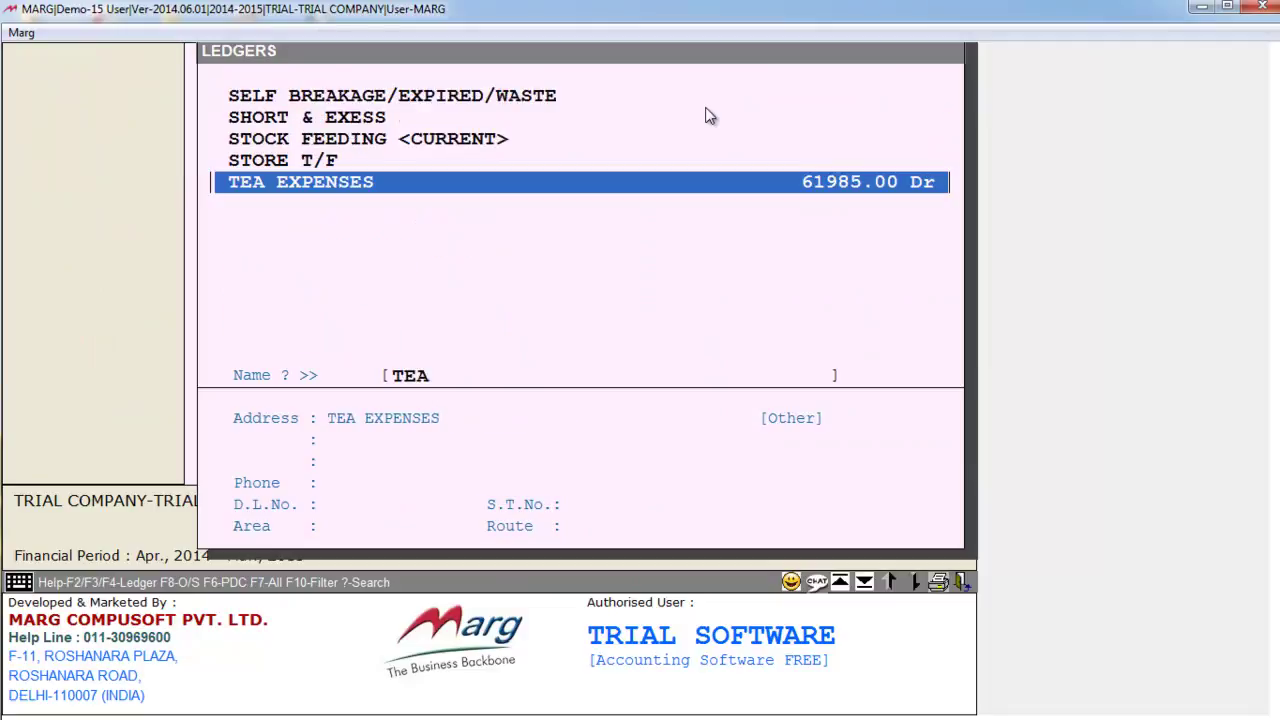
key(Return)
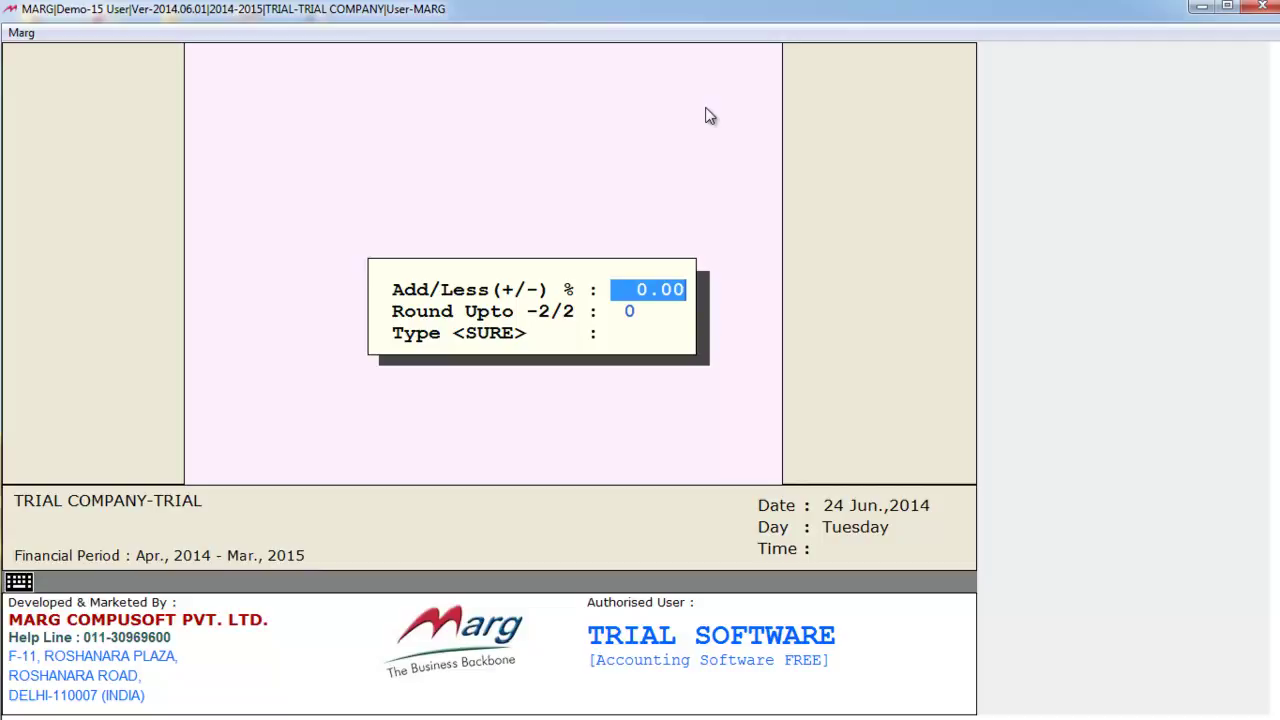
Reduce the TEA EXPENSES vouchers by 5 percent with rounding kept at 0, confirming the adjustment with SURE
text(-5 .)
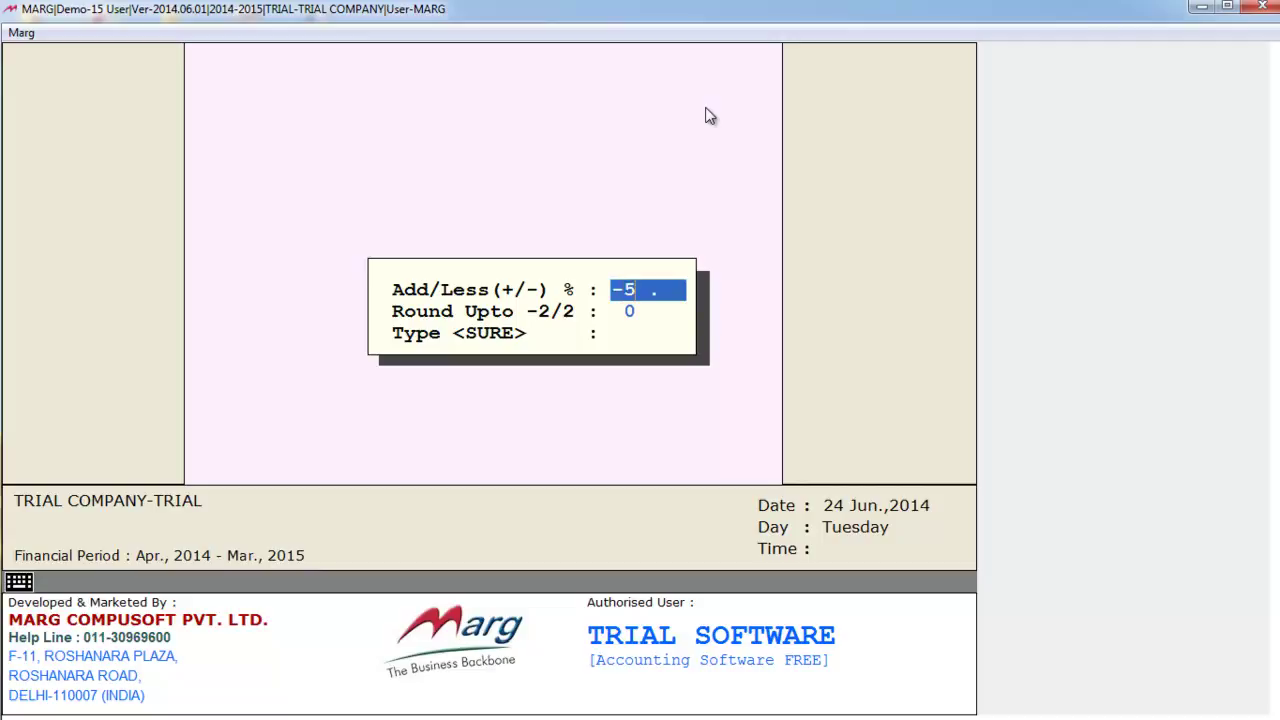
key(Return)
key(Return)
text(SURE)
key(Return)
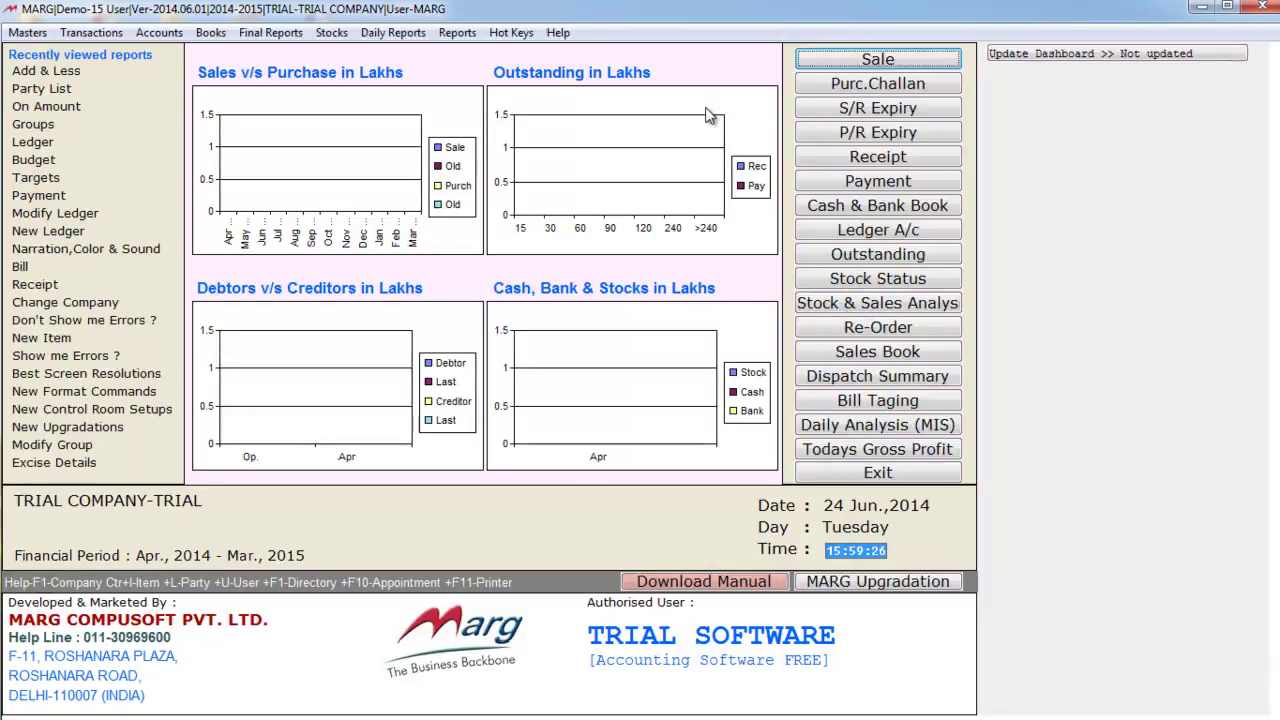
Check the adjusted TEA EXPENSES balance in the ledger accounts list and leave the list
key(ctrl+l)
text(TEA)
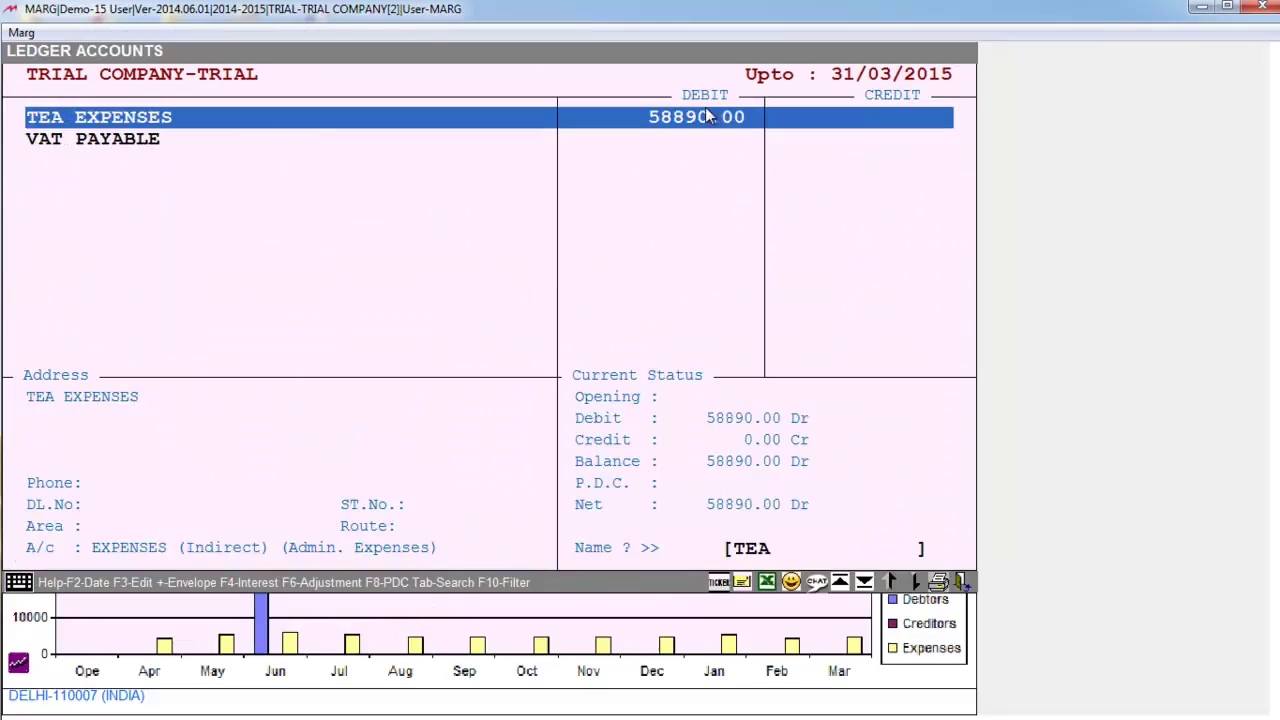
key(Down)
key(Up)
key(Escape)
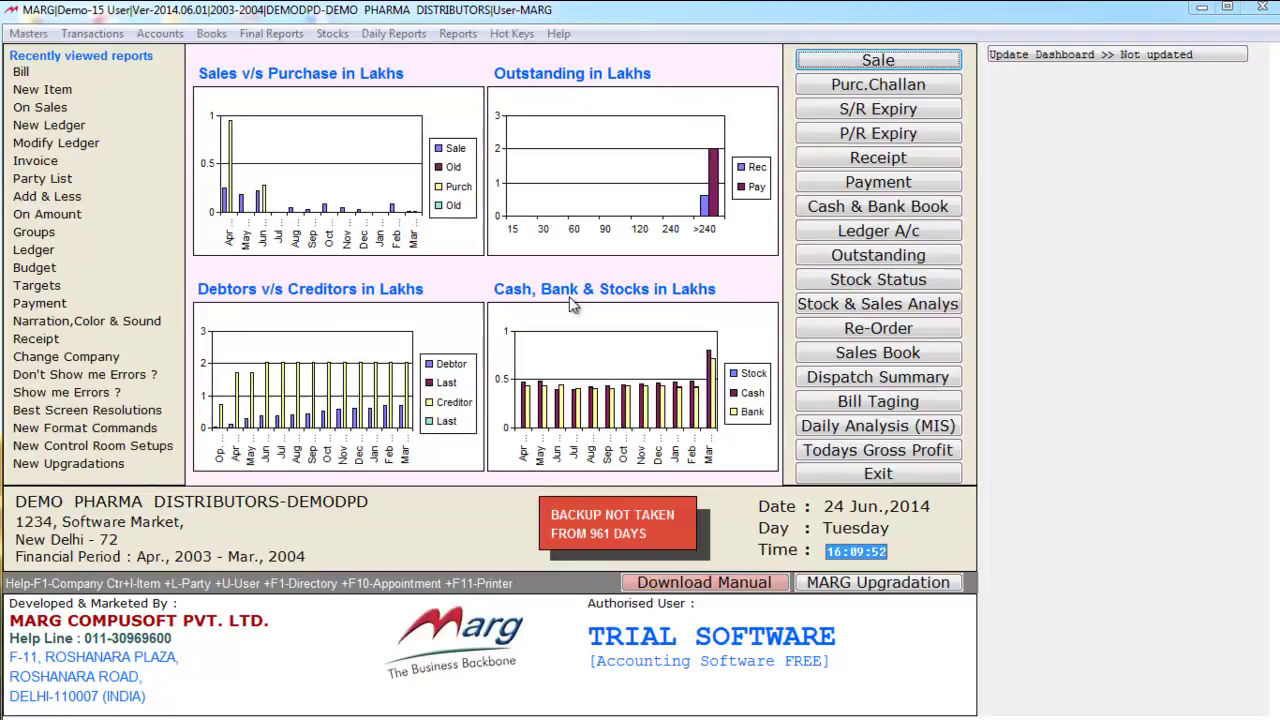
Start a frequent voucher based on sales for the FREIGHT EXPENSES account in the DEMO PHARMA DISTRIBUTORS company
click(159, 33)
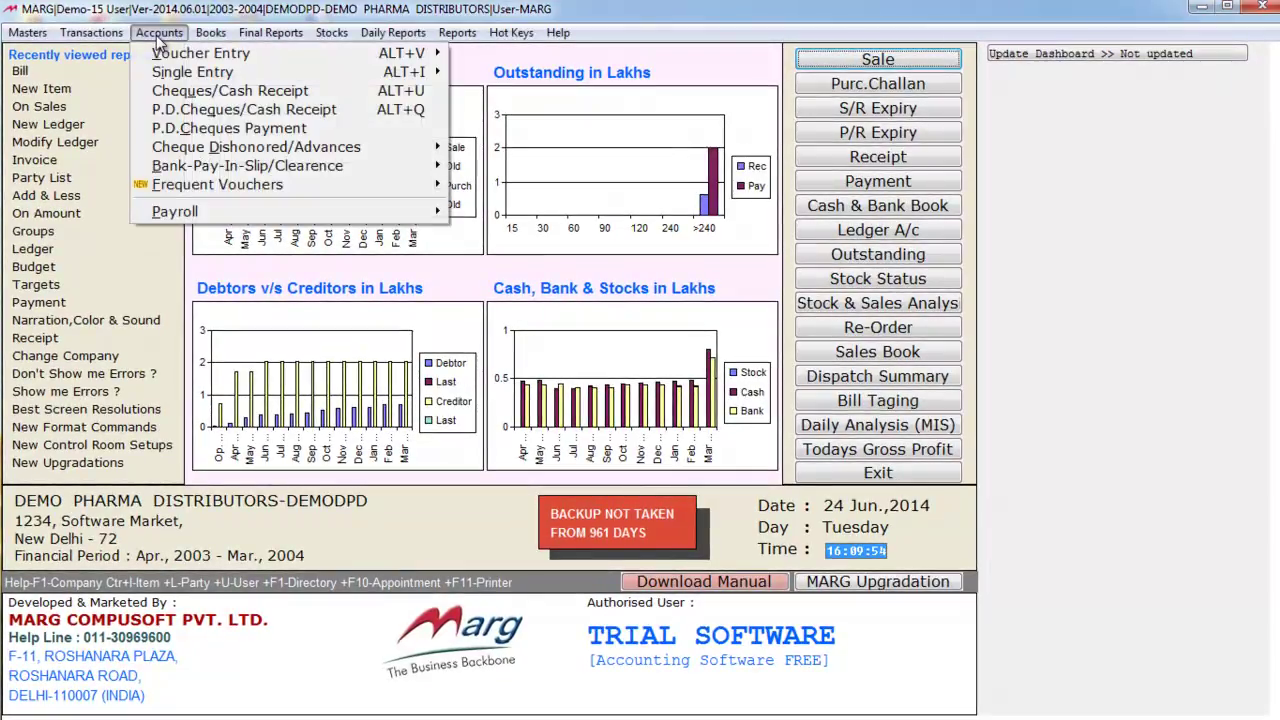
key(Down)
key(Down)
key(Down)
key(Down)
key(Down)
key(Down)
key(Down)
key(Right)
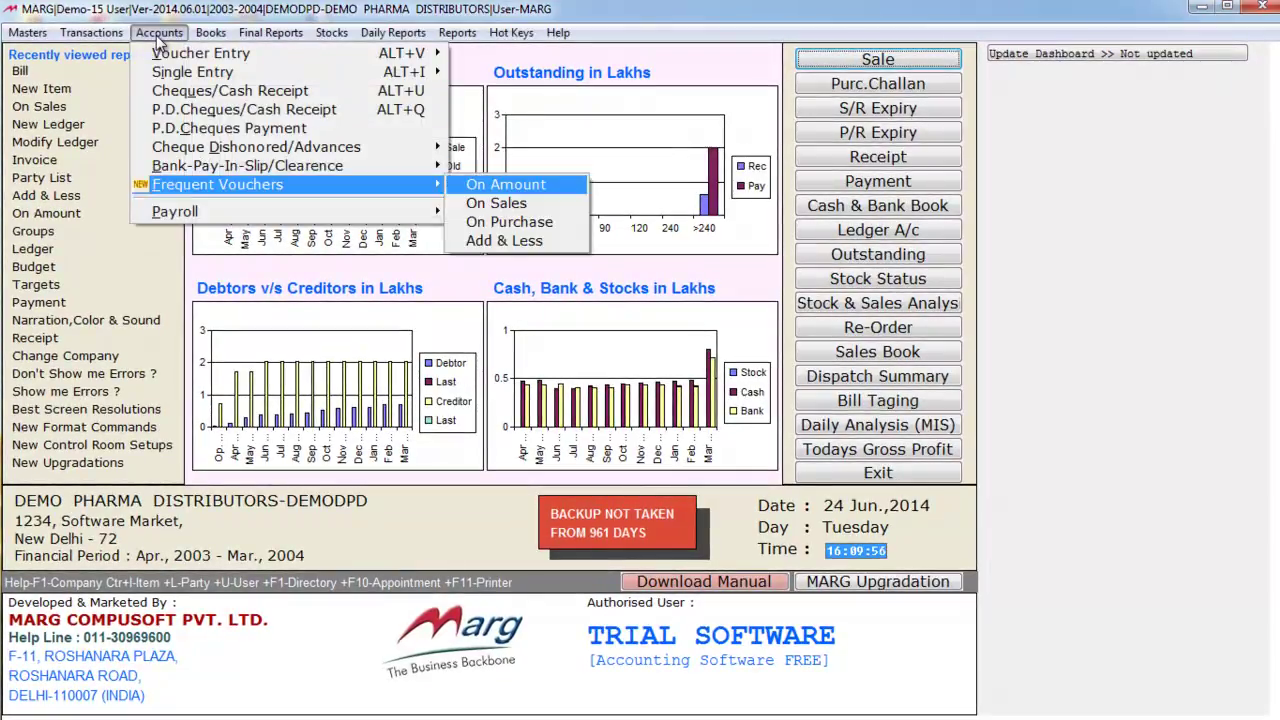
key(Down)
key(Return)
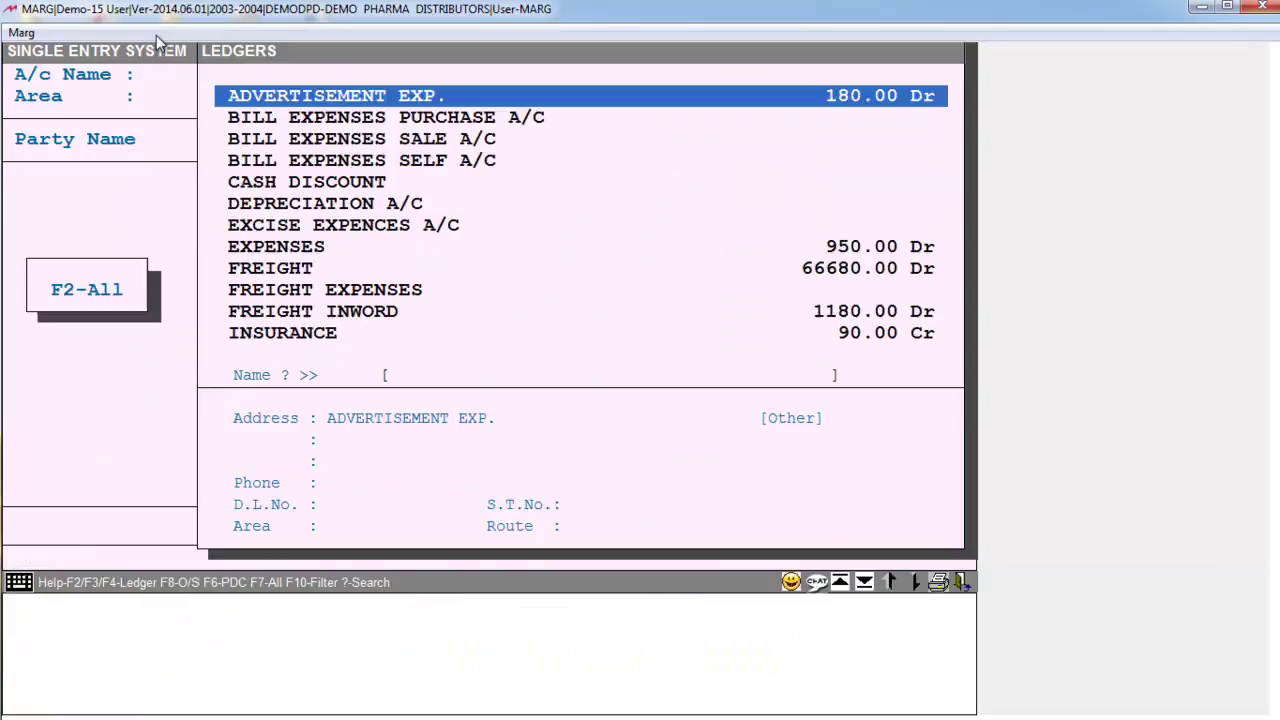
text(FE)
key(BackSpace)
key(Down)
key(Return)
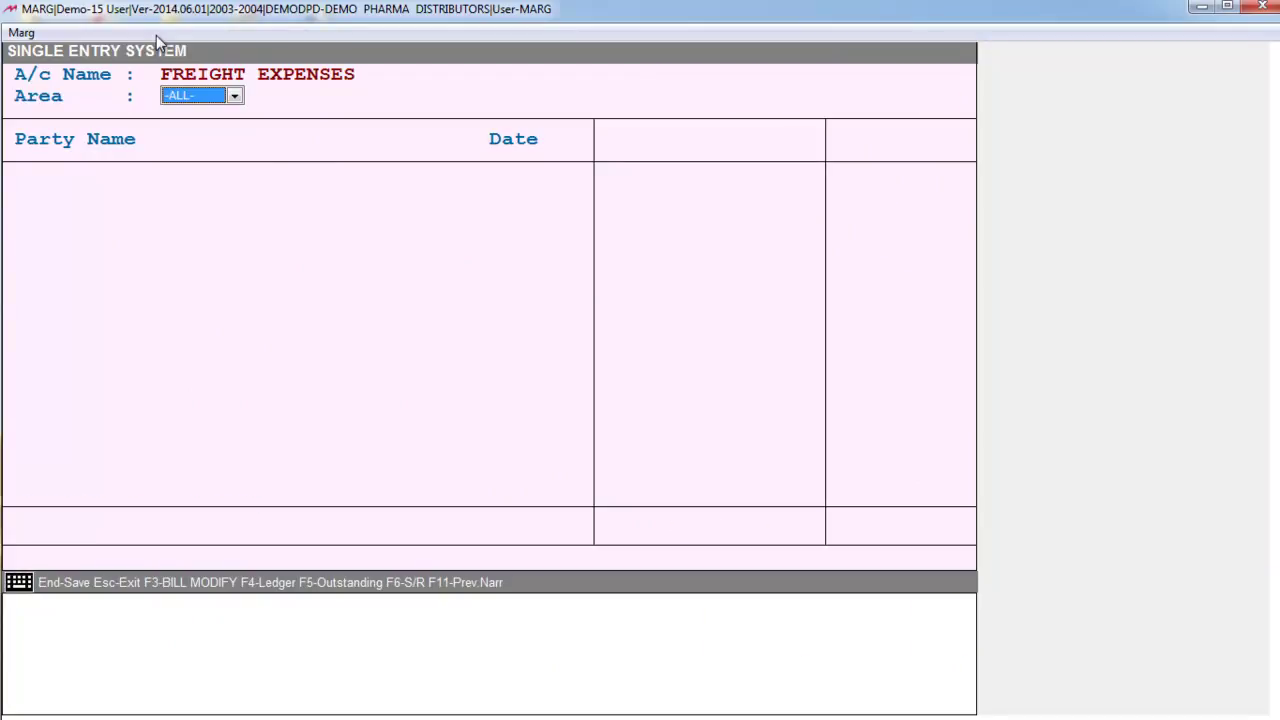
Try a debit frequent voucher with CASH on all sale types at 5 percent of sales and Rs. 50 per case, then exit single entry
key(ctrl+f)
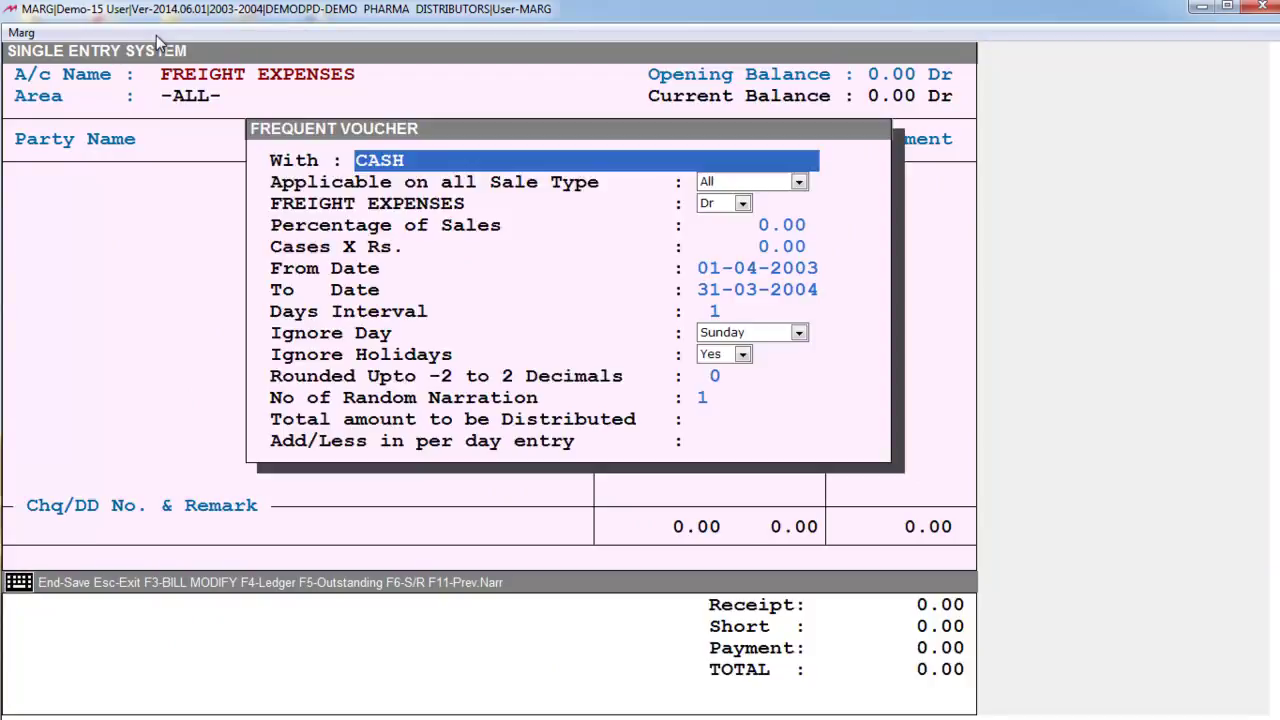
key(Return)
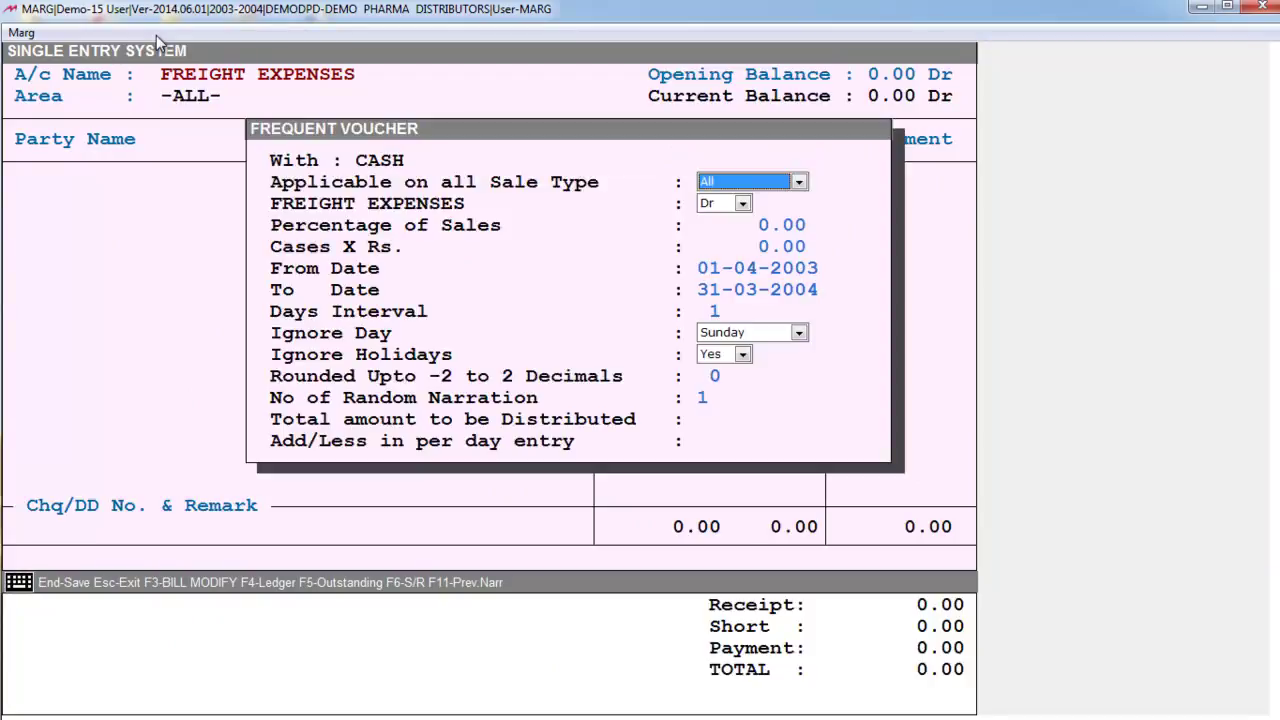
key(Return)
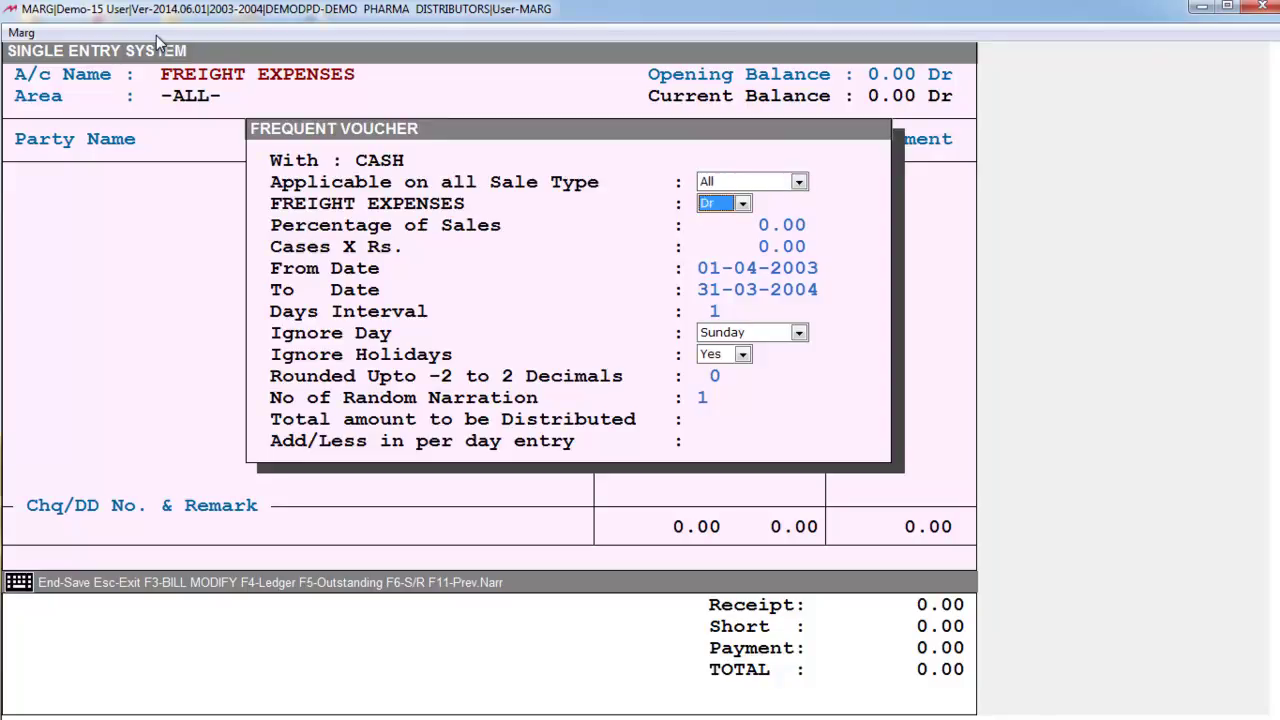
key(Return)
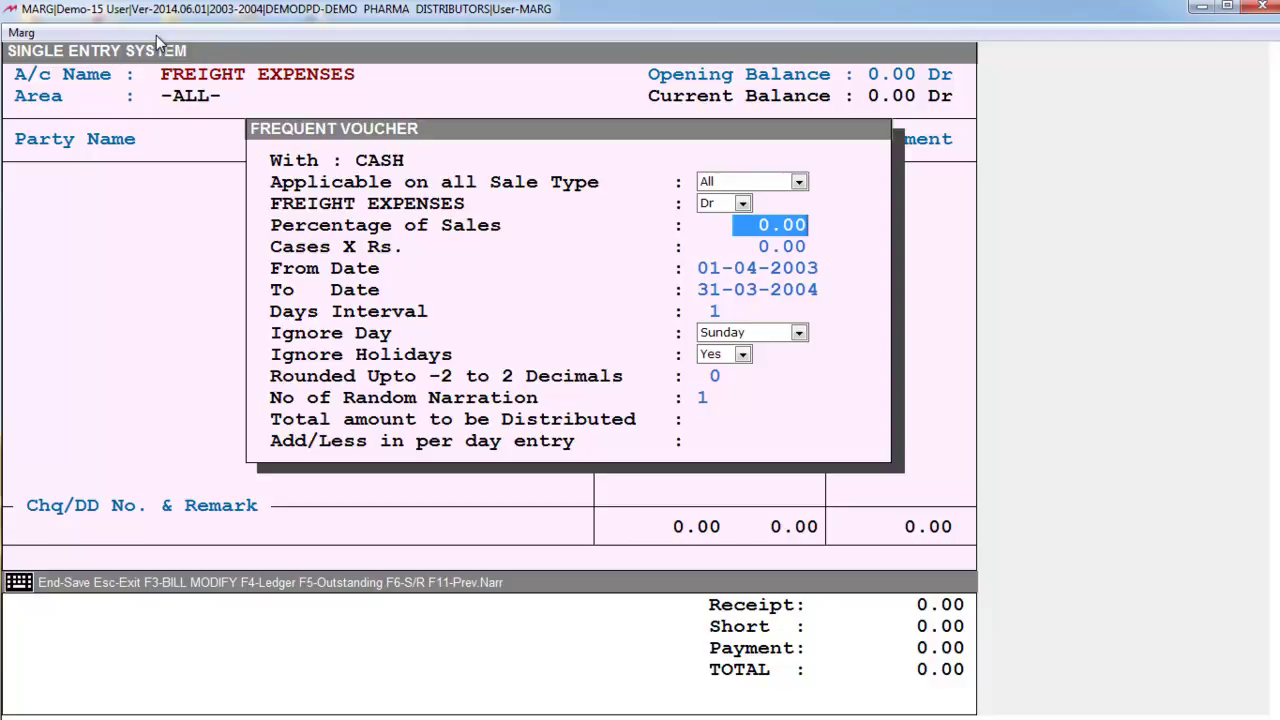
text(5 .)
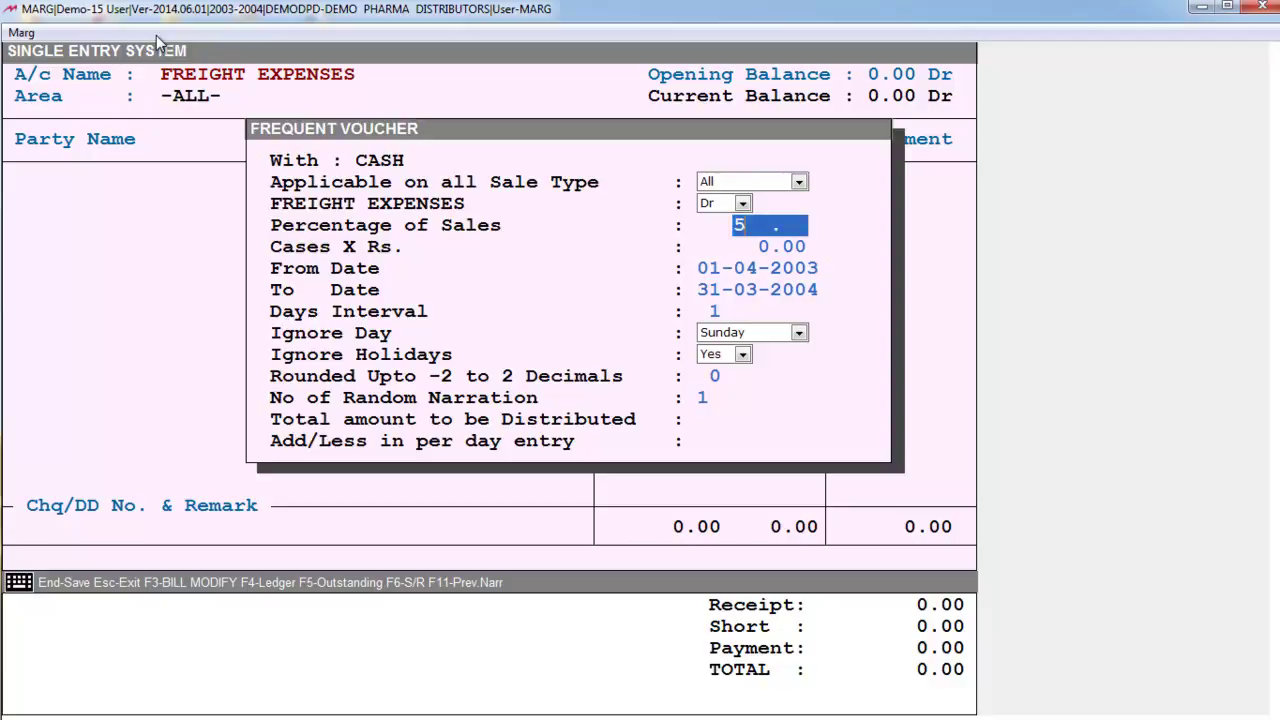
key(Return)
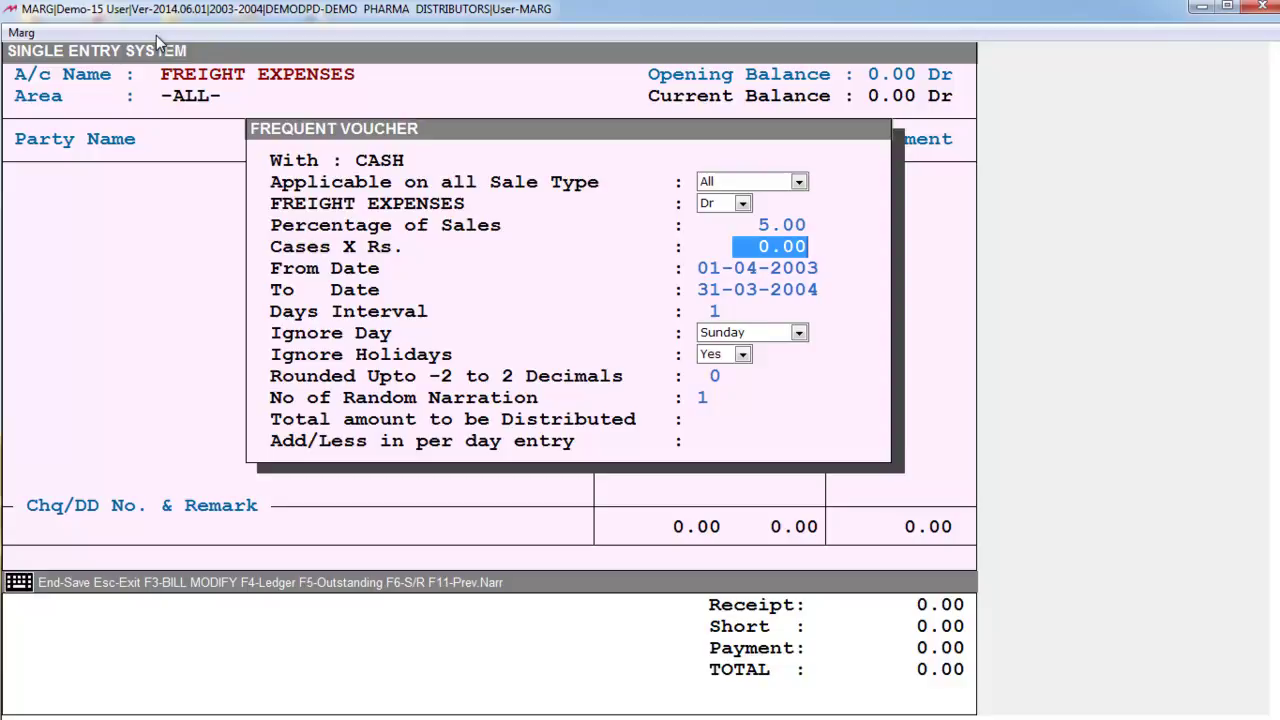
text(50)
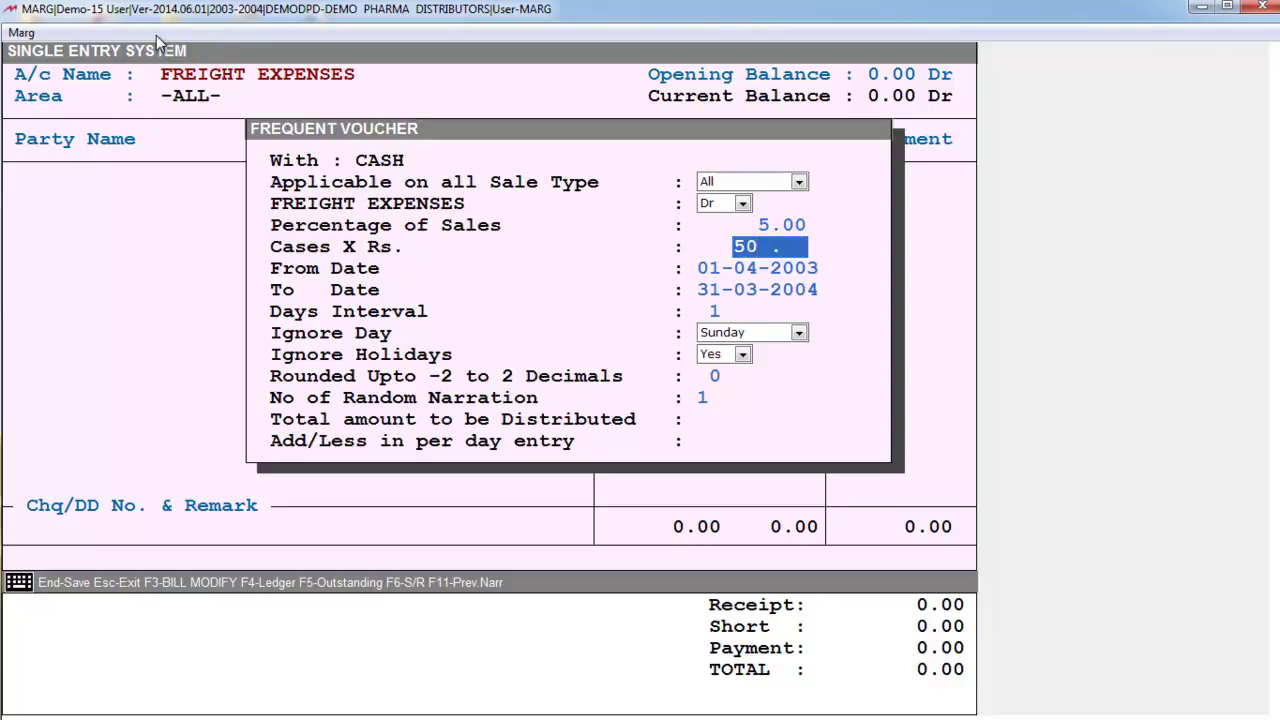
key(Return)
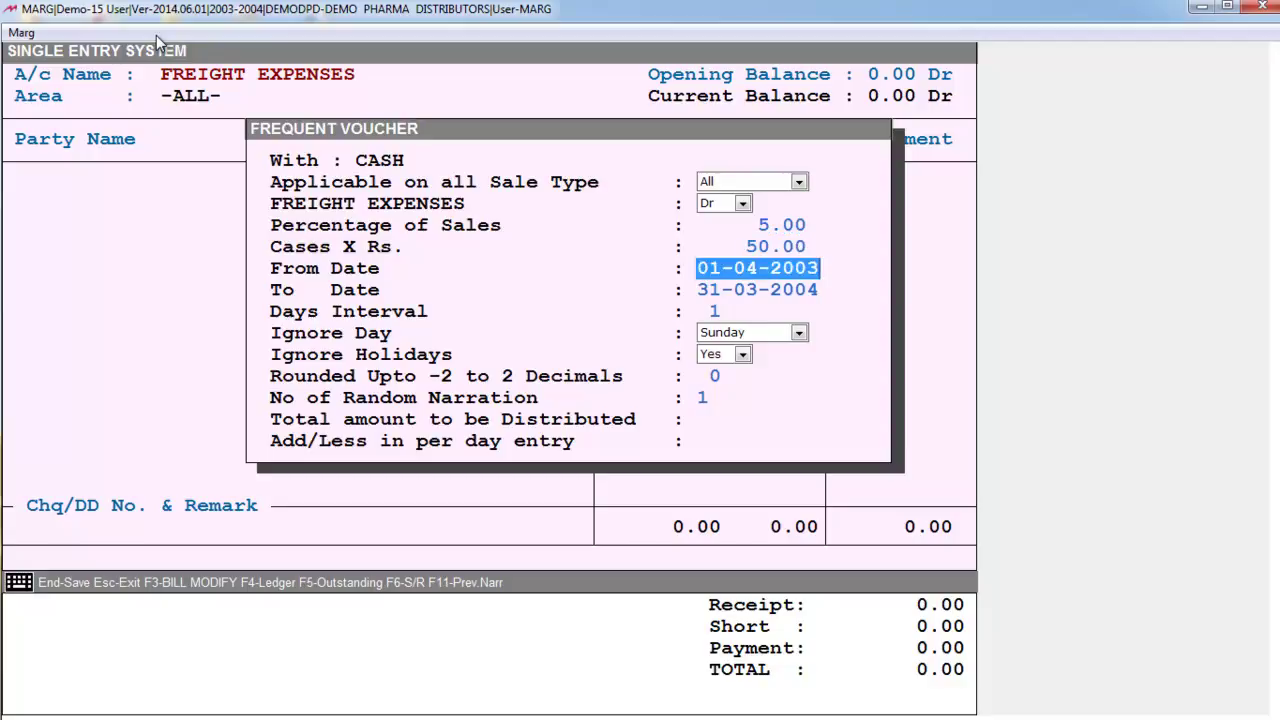
key(Escape)
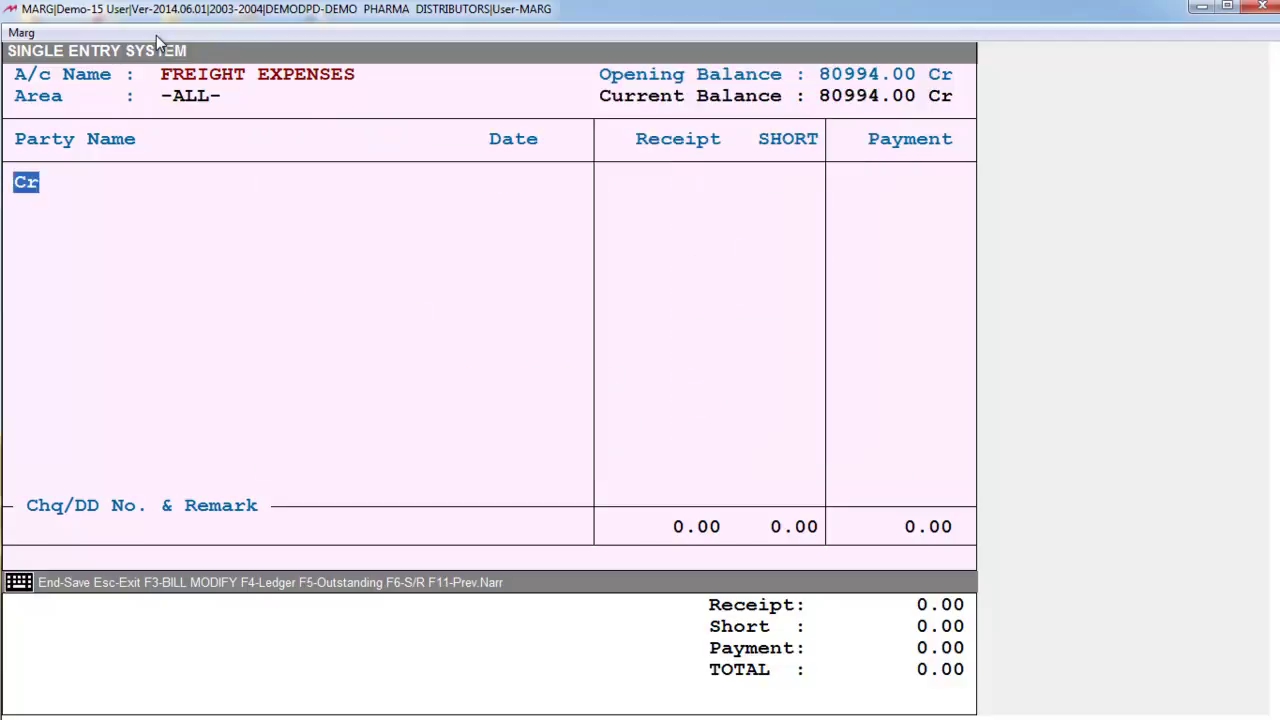
key(Escape)
Start a sale bill dated 31-03-2004 for the party B.LAL & SONS
key(Right)
key(Return)
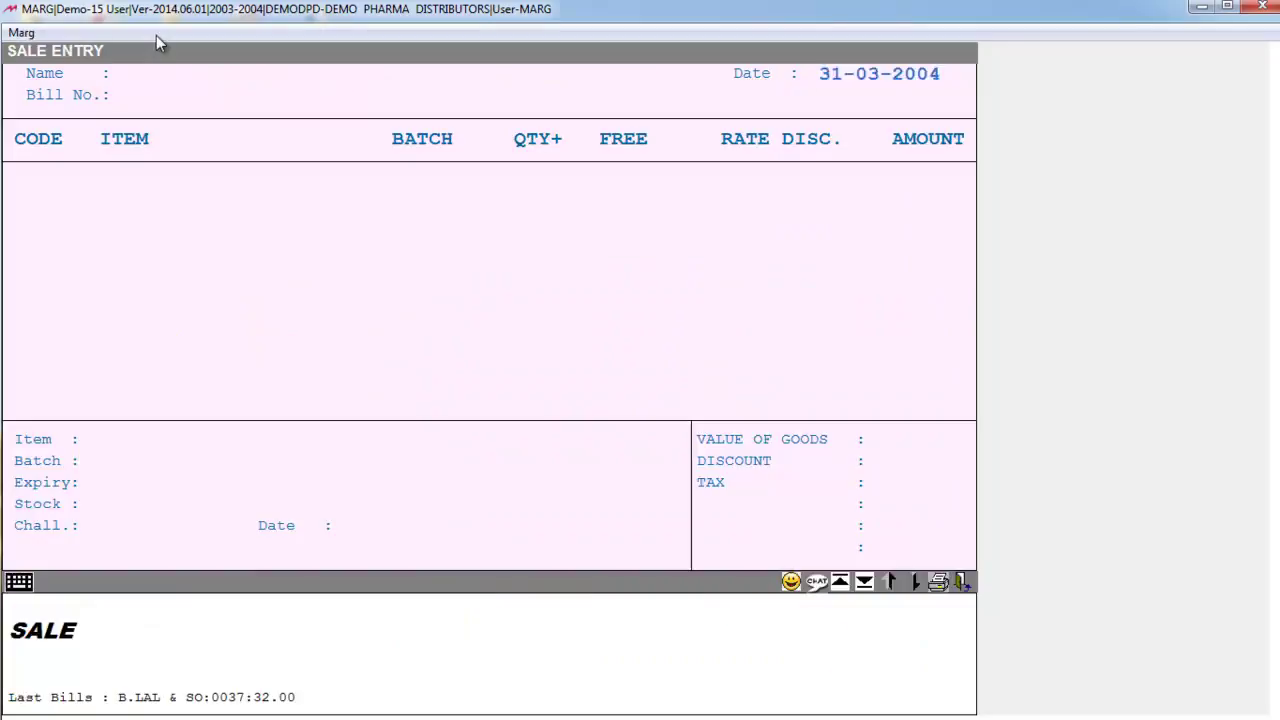
key(Down)
key(Return)
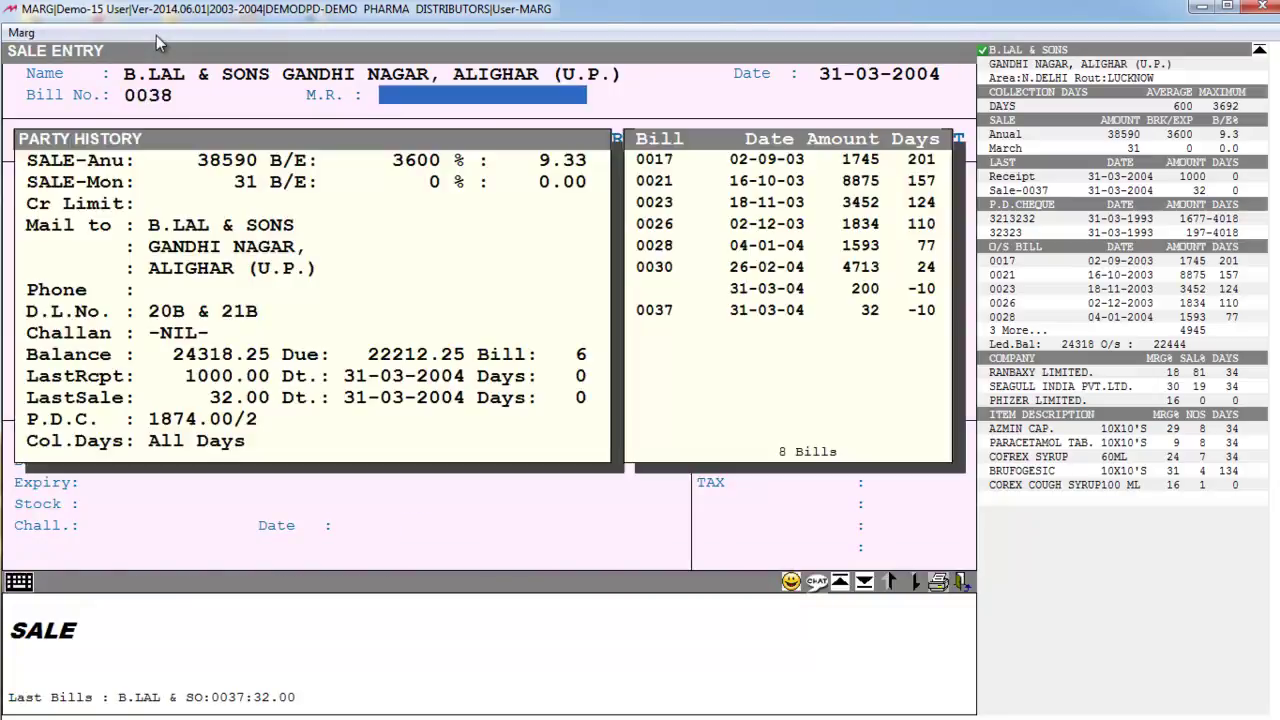
Add TEST ITEM from batch WDSD to the sale bill for B.LAL & SONS
key(Return)
key(Return)
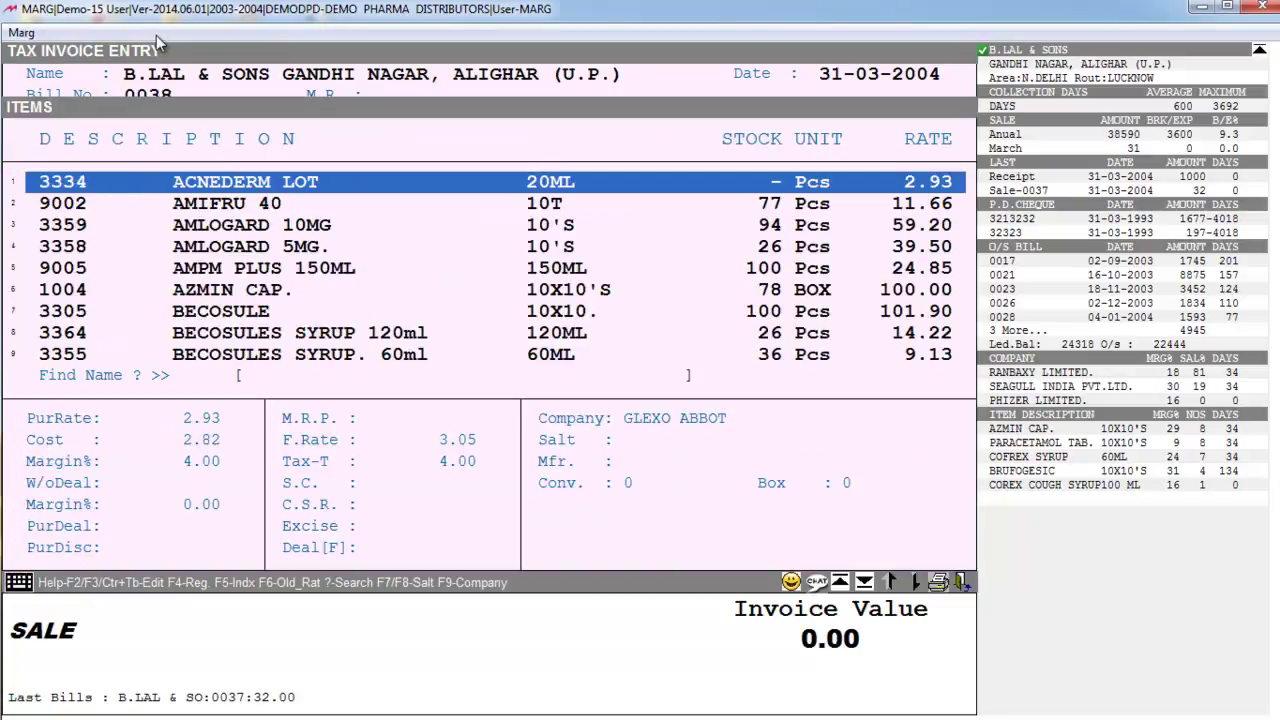
text(TES)
key(Return)
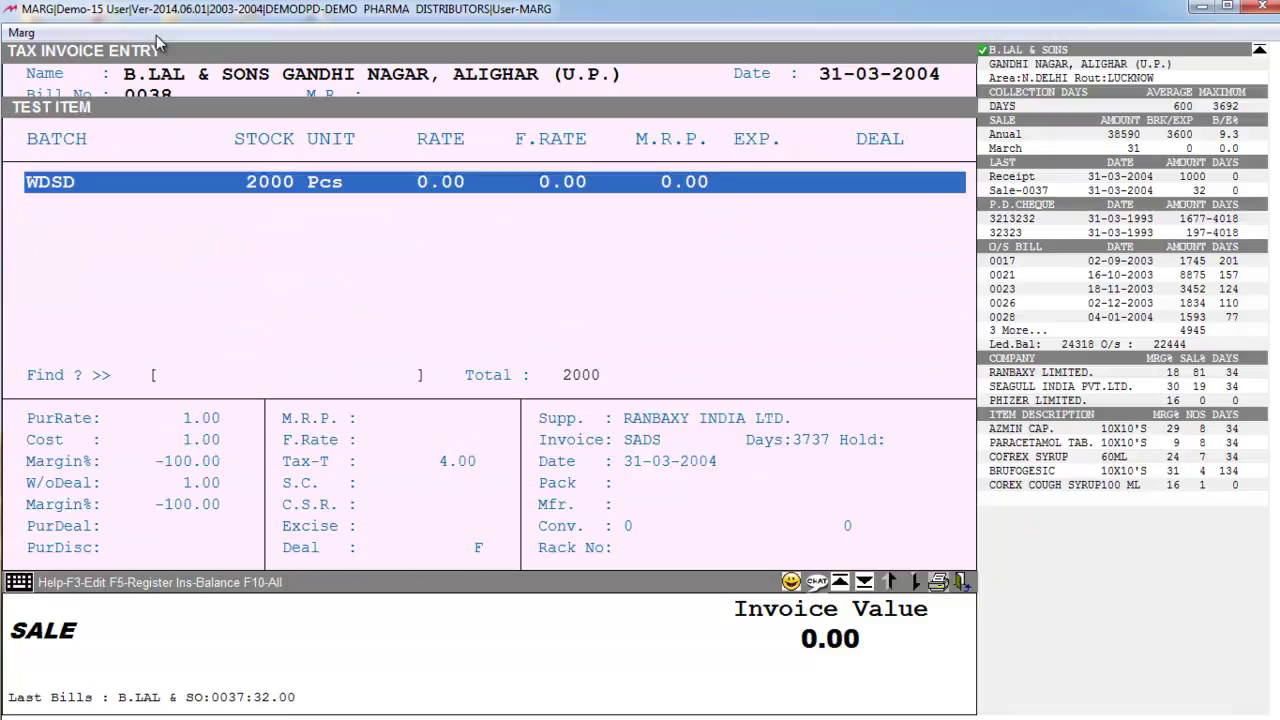
key(Return)
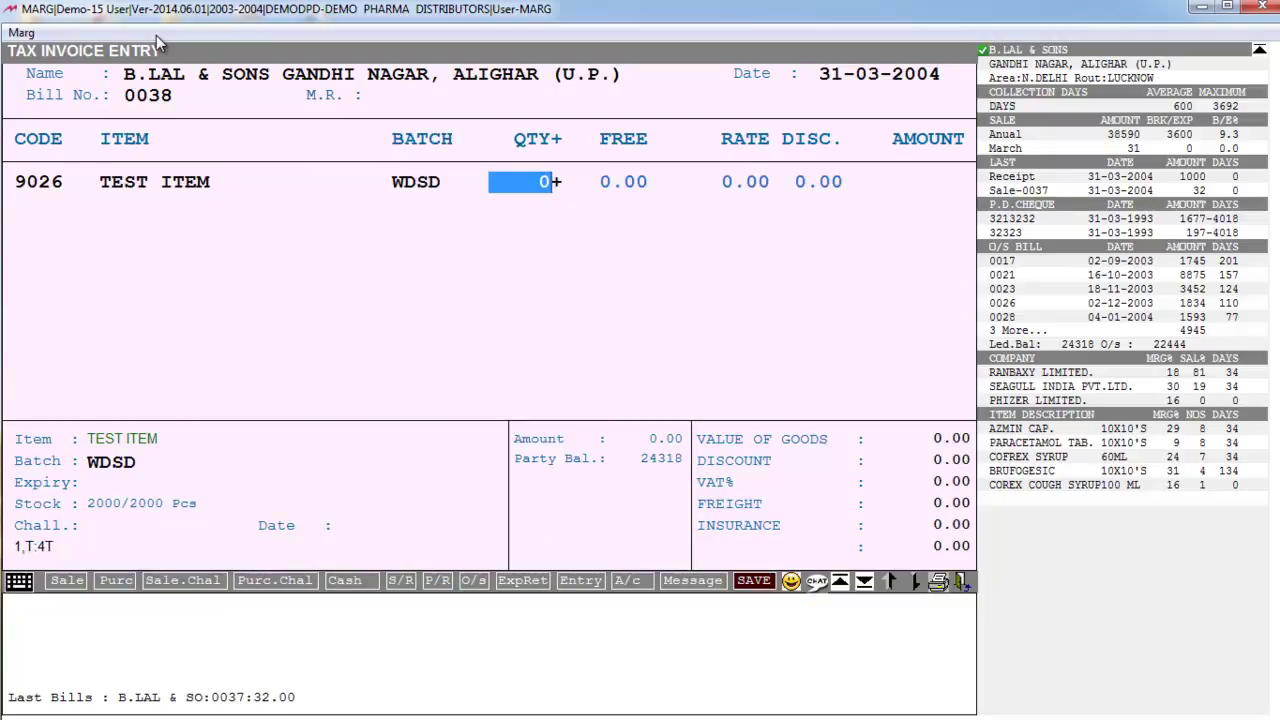
Enter a quantity of 500 and a rate of 300 for TEST ITEM, with no discount
text(500)
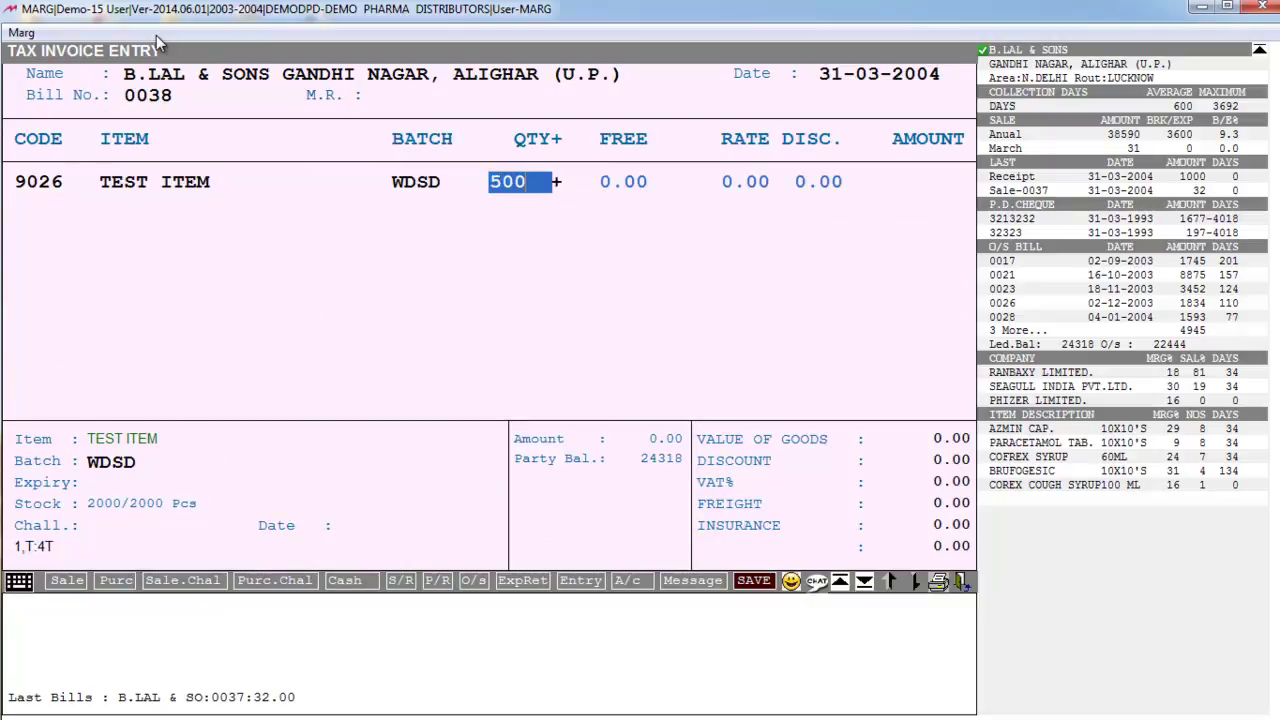
key(Return)
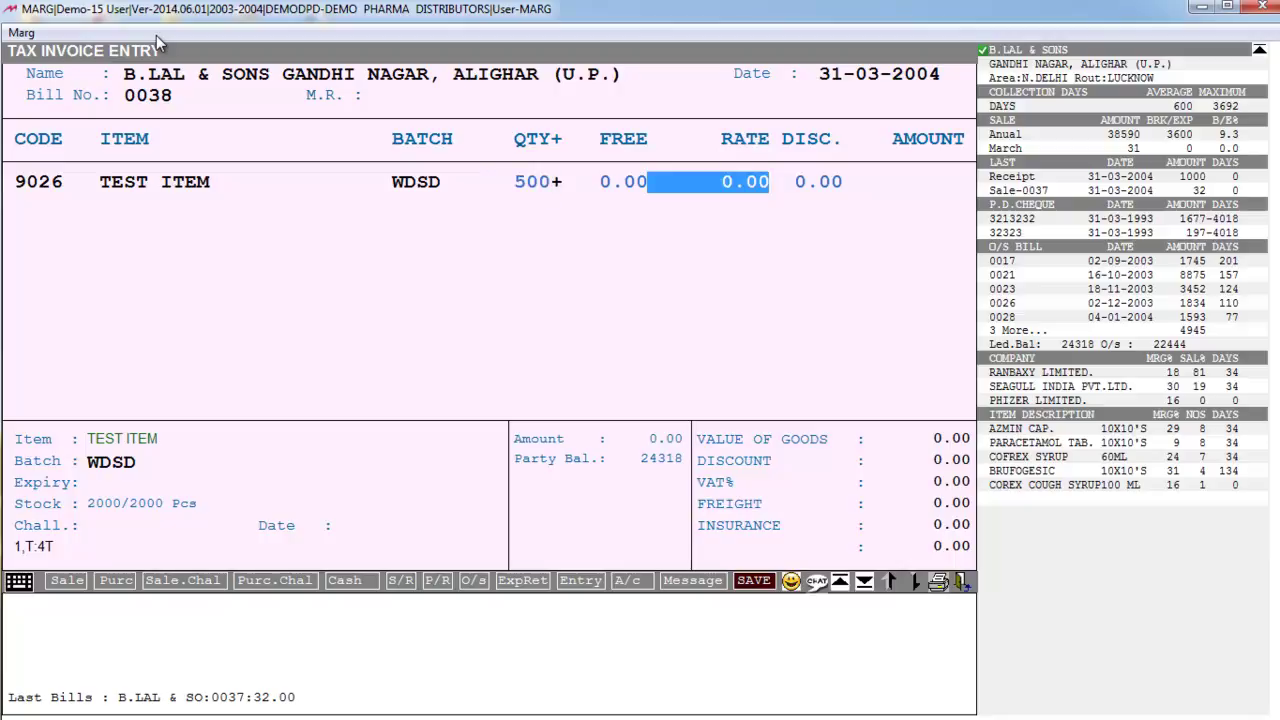
text(300)
key(Return)
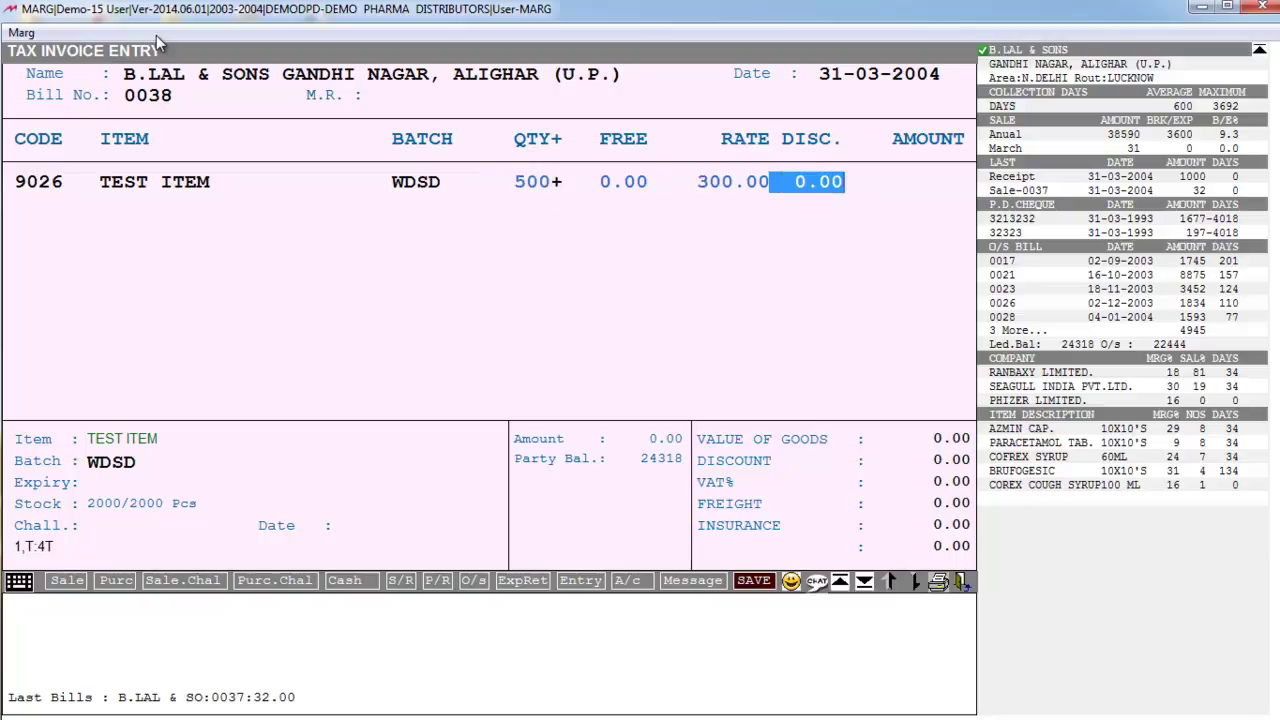
key(Return)
key(Return)
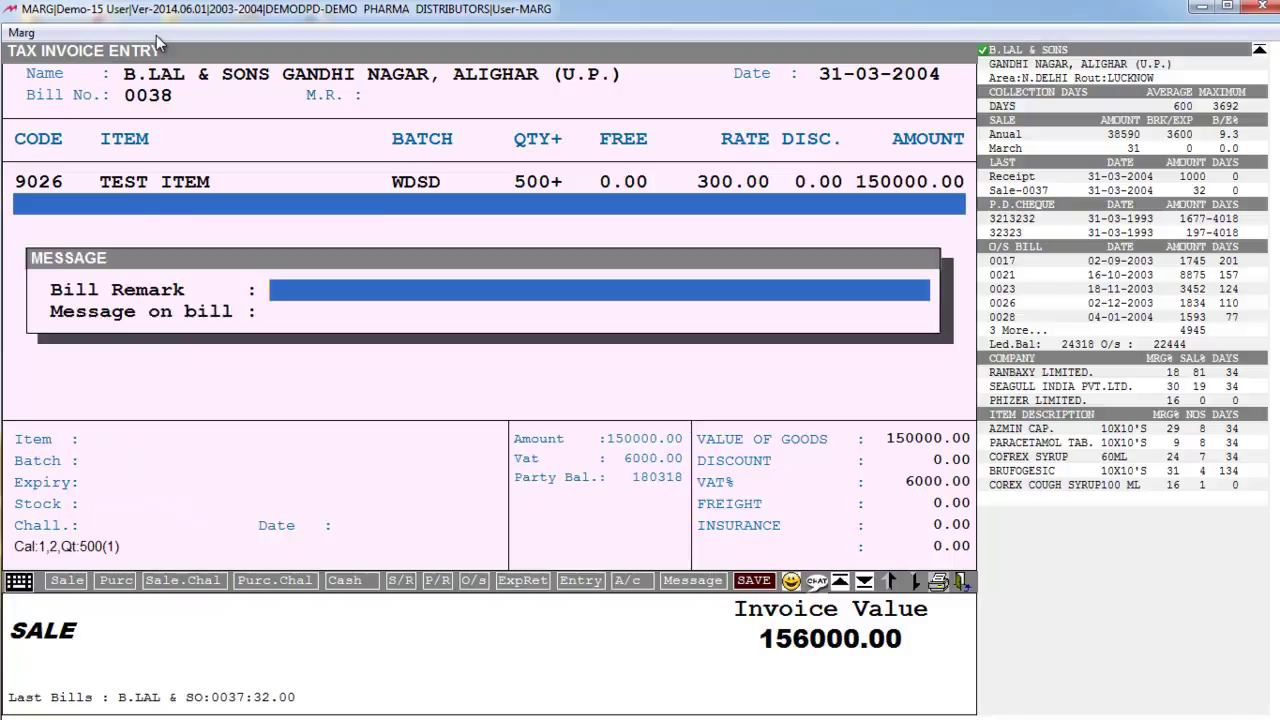
Finish the bill's item entry without a remark and leave the cash received at zero
key(Escape)
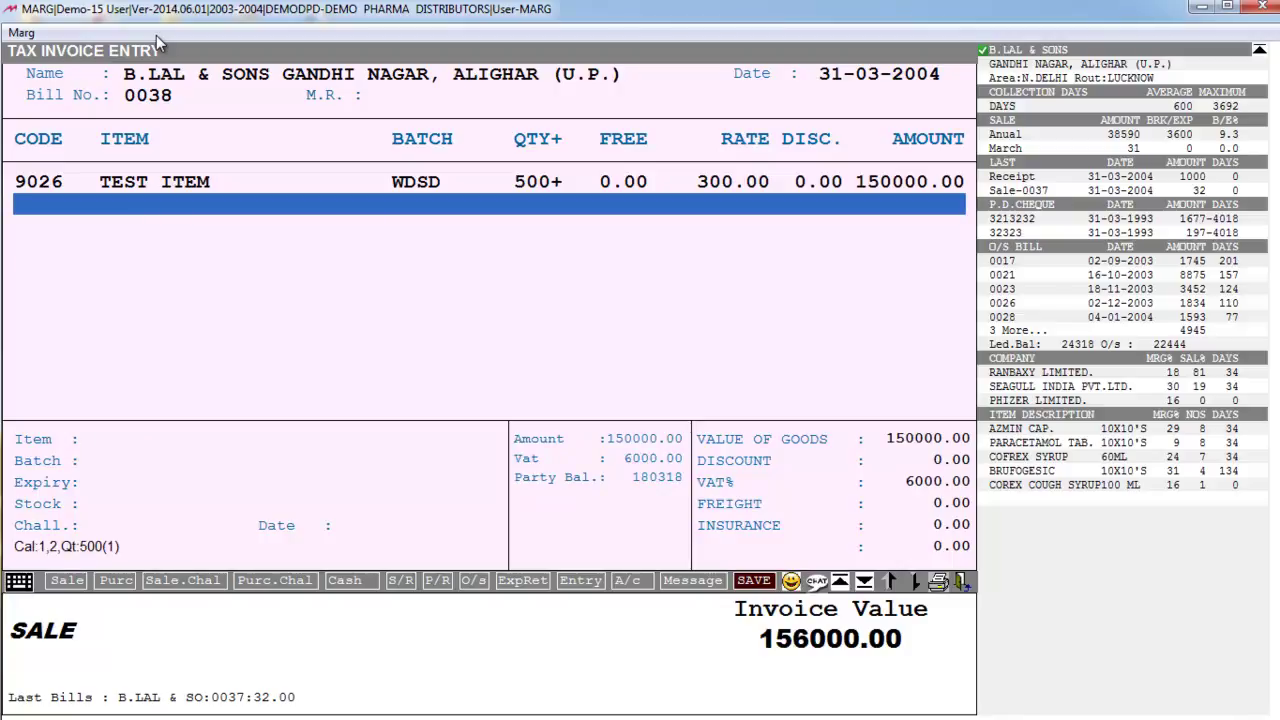
key(Return)
key(Return)
key(Return)
key(Return)
key(Return)
key(Return)
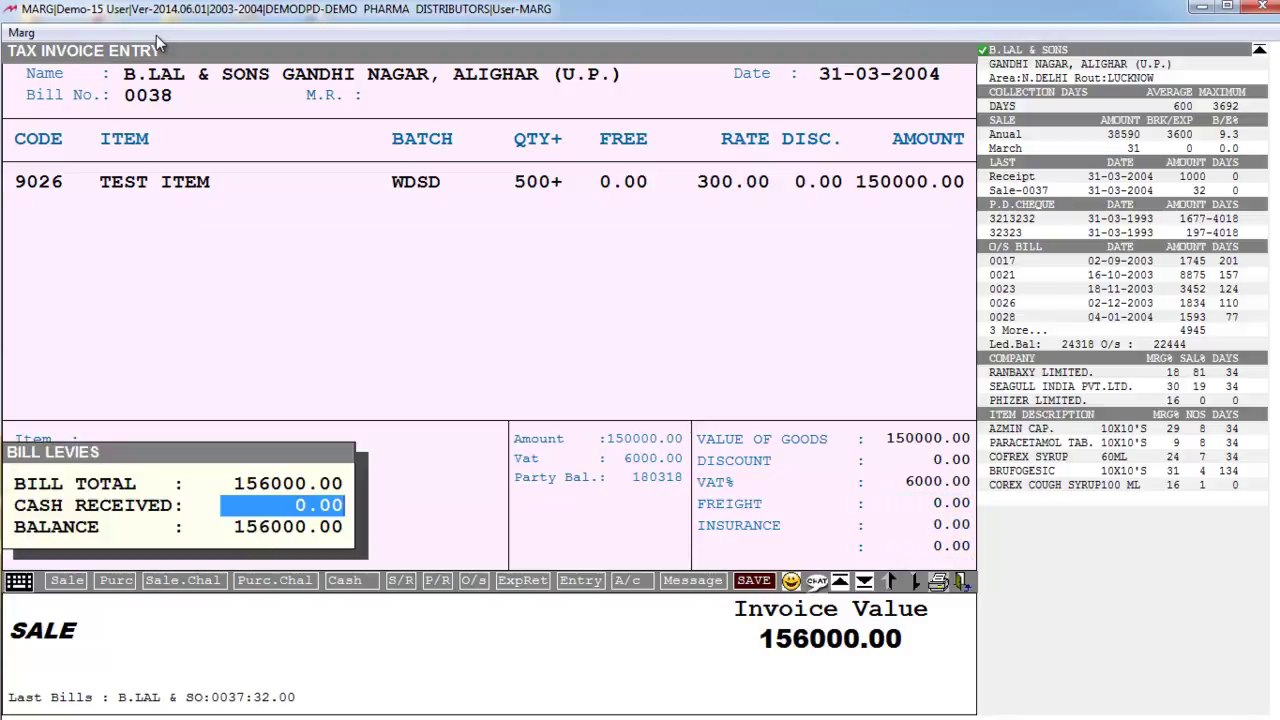
key(Return)
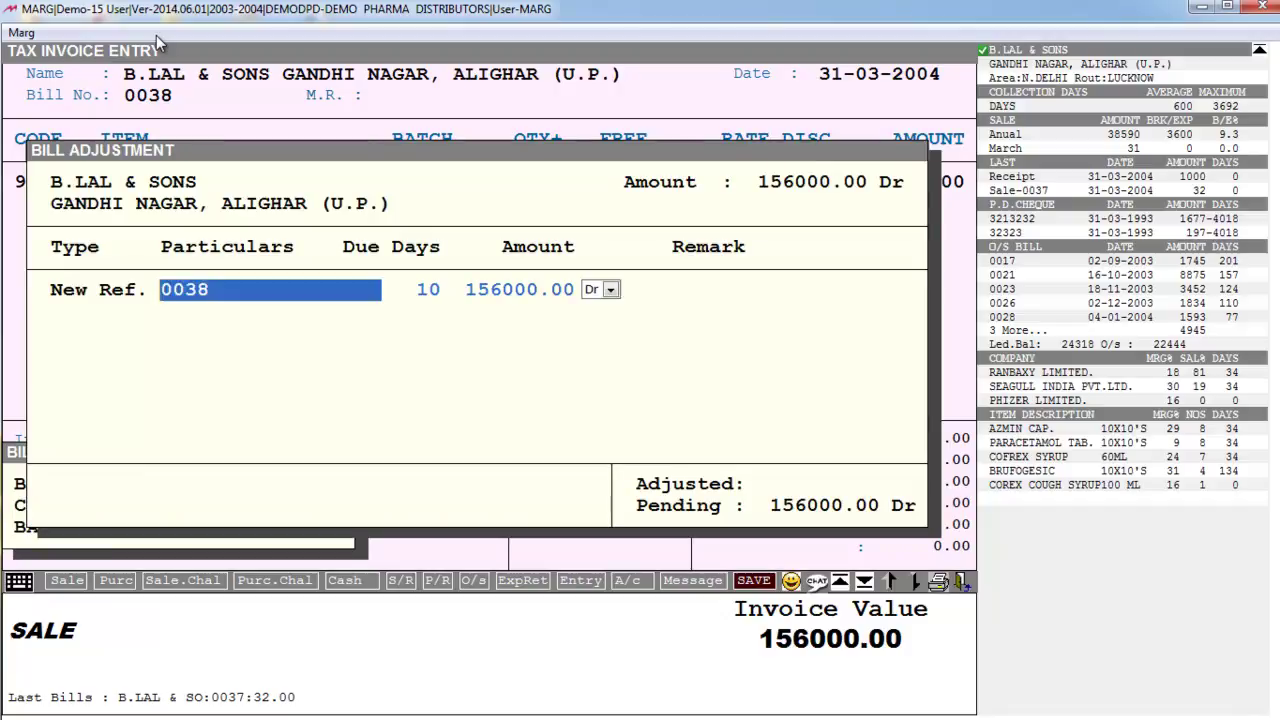
Adjust the full bill amount as a new reference with 10 due days
key(Return)
key(Return)
key(Return)
key(Return)
key(Return)
key(Return)
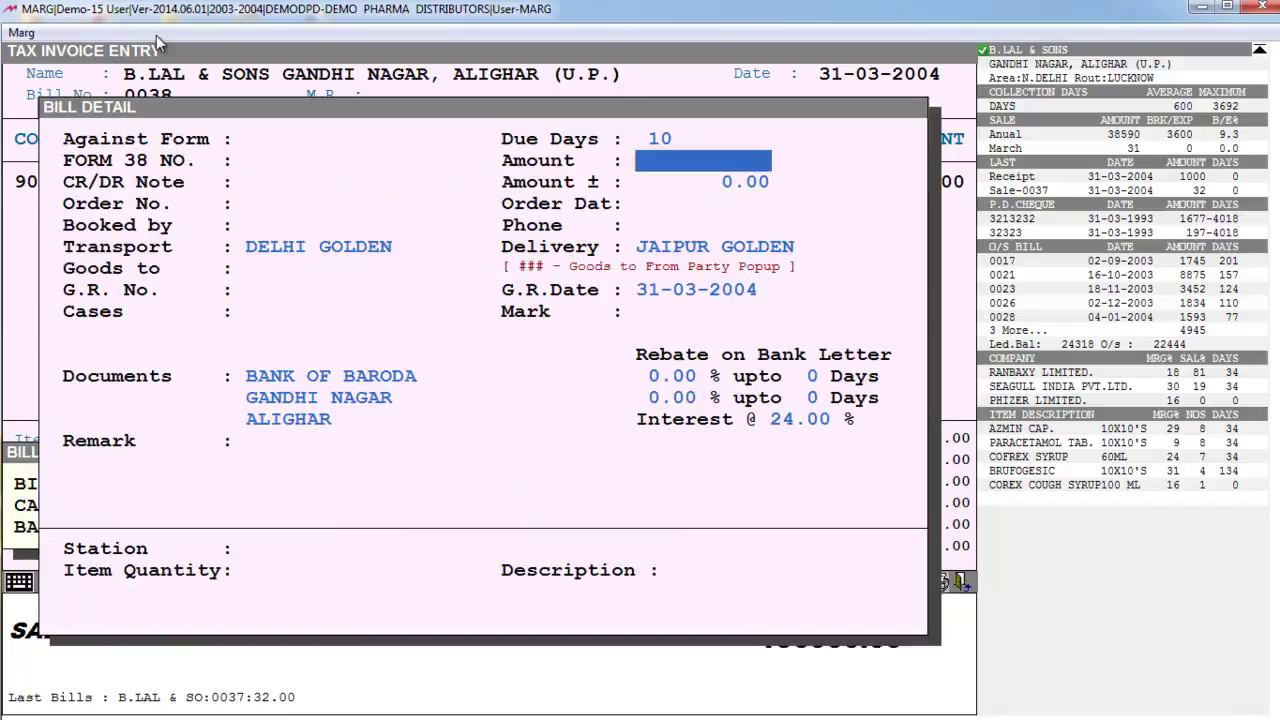
Set the number of cases to 5 in the bill details, keeping the transport and document defaults
key(Return)
key(Return)
key(Return)
key(Return)
key(Return)
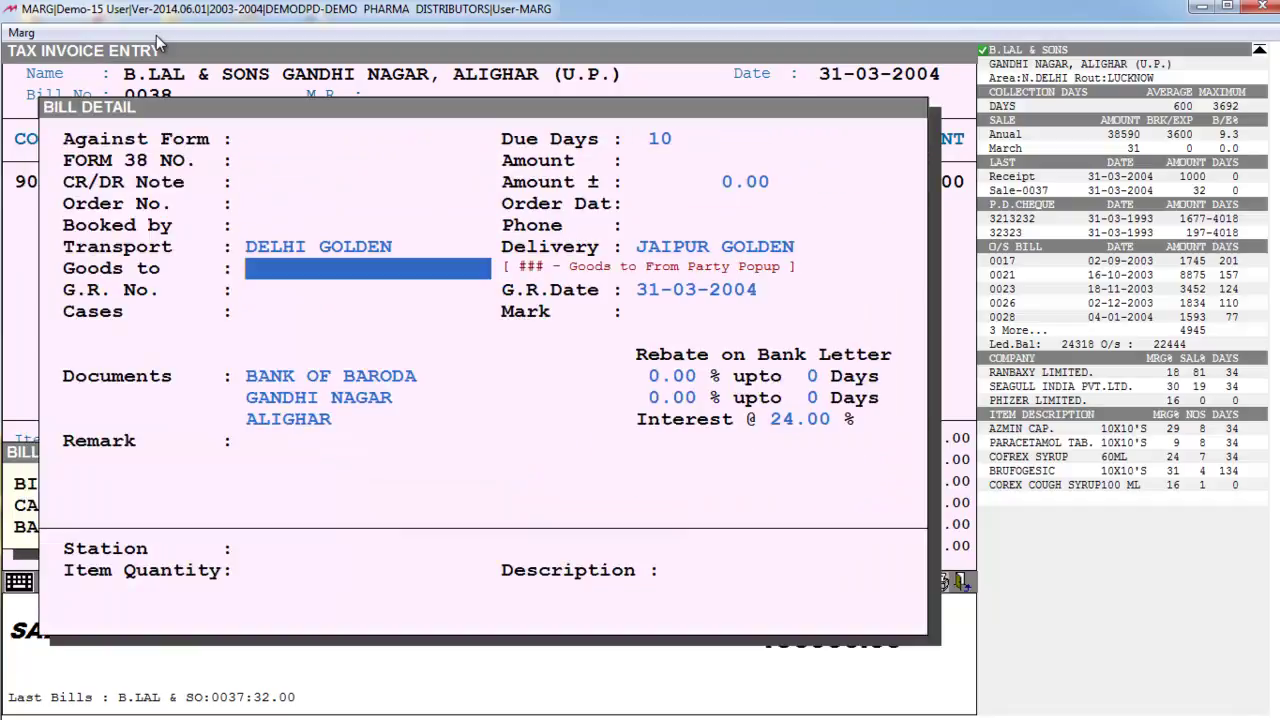
text(5)
key(Return)
key(Return)
key(Return)
key(Return)
key(Return)
key(Return)
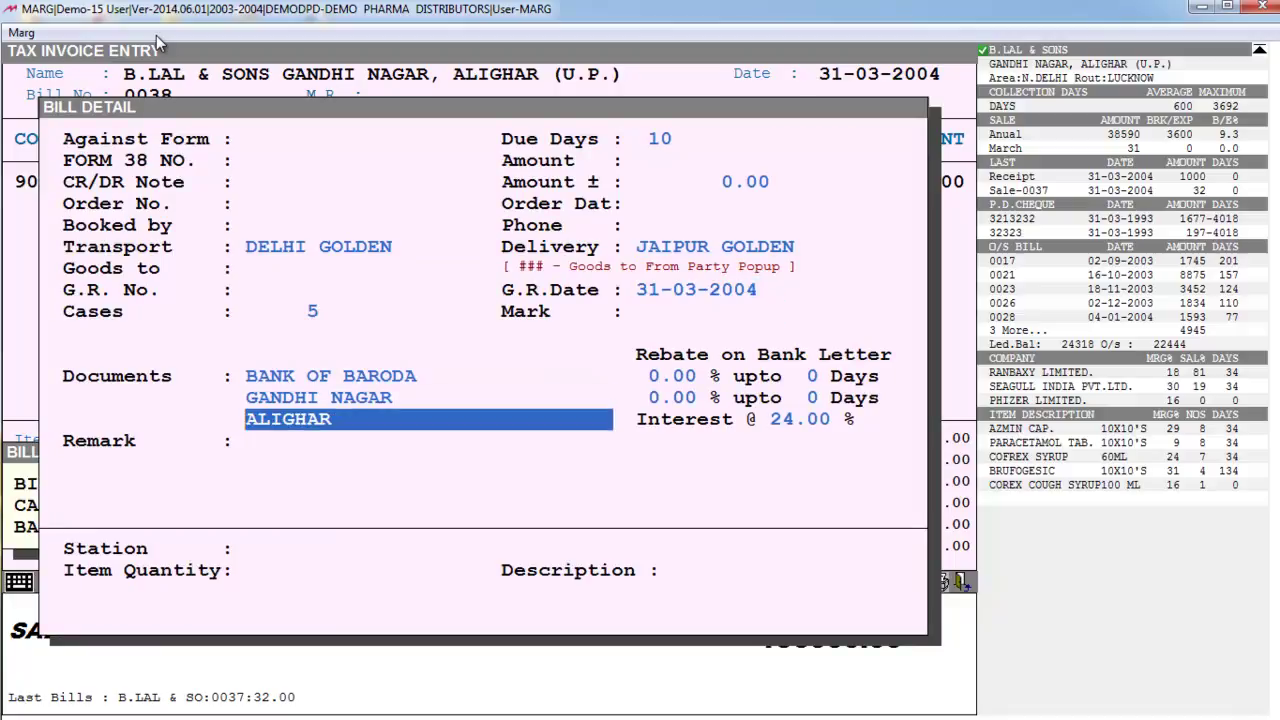
Accept the remaining bill details and complete the sale bill without printing any copies
key(Return)
key(Return)
key(Return)
key(Return)
key(Return)
key(Return)
key(Return)
key(Return)
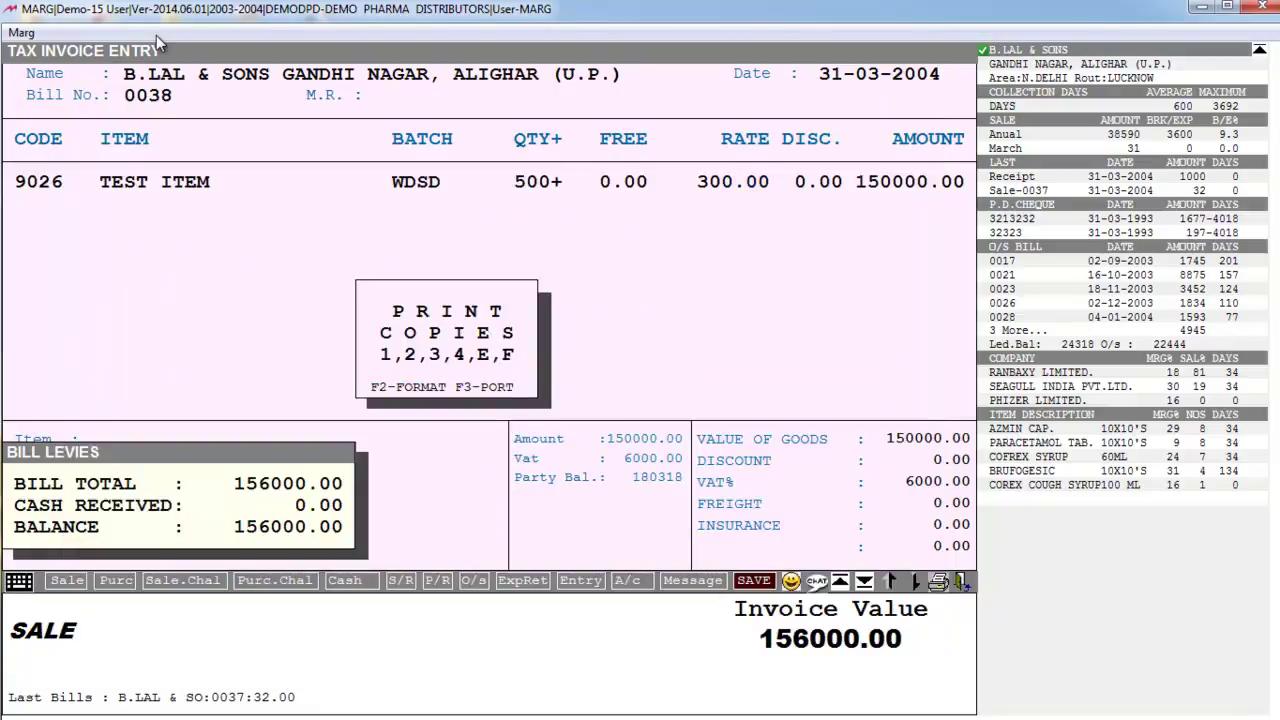
key(Escape)
key(Escape)
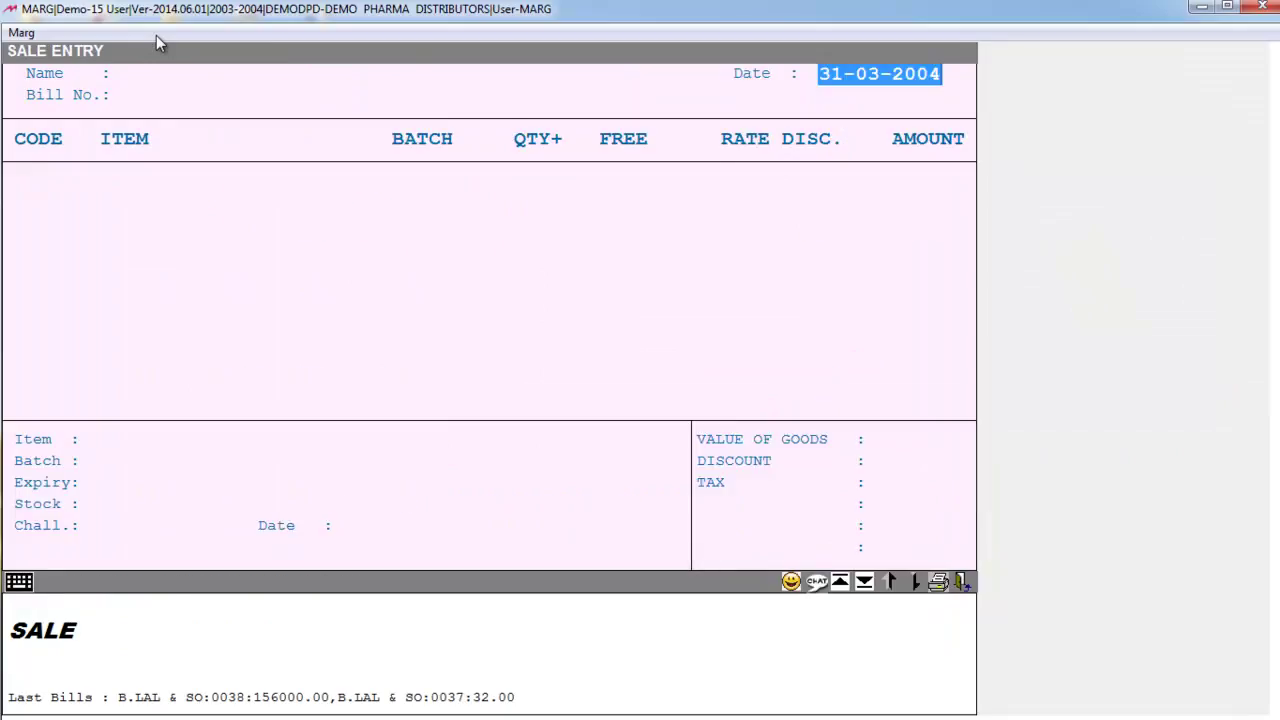
Leave sale entry and start a frequent voucher based on sales for FREIGHT EXPENSES with CASH
key(Escape)
key(alt)
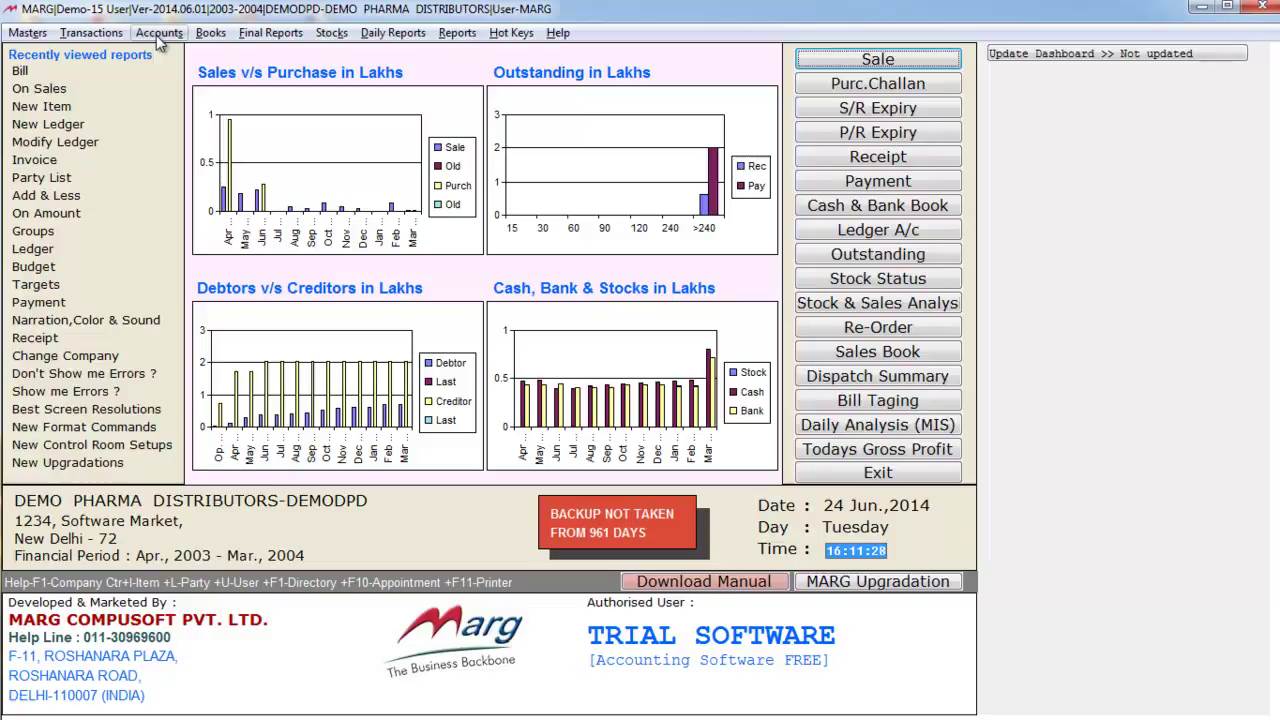
click(158, 38)
key(Up)
key(Up)
key(Right)
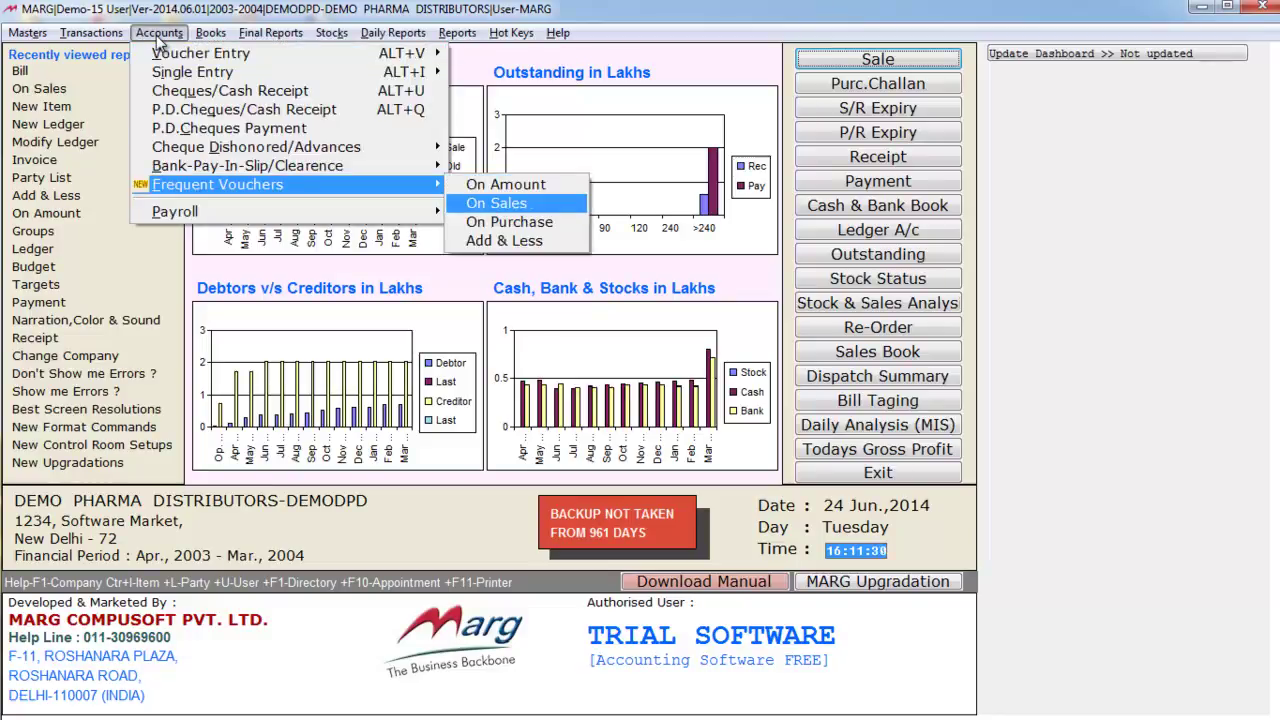
key(Return)
text(FRE)
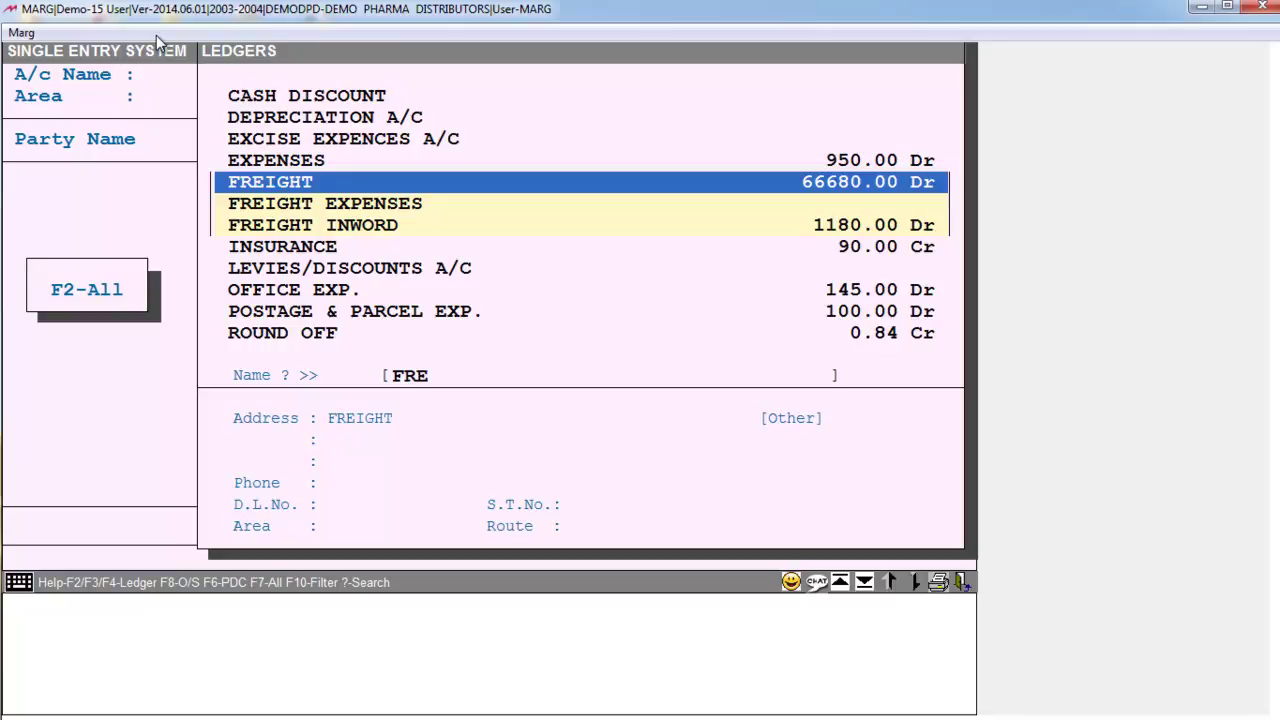
key(Down)
key(Return)
key(Return)
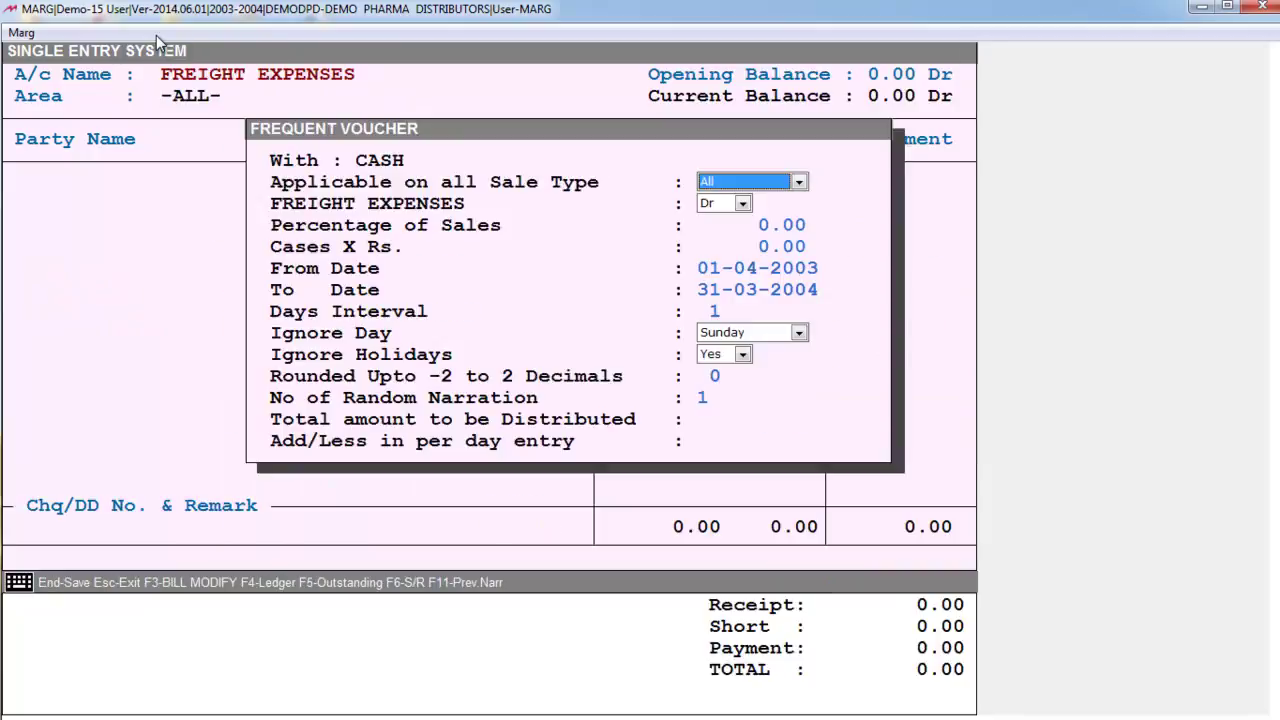
Set the debit frequent voucher to 5 percent of sales plus Rs. 50 per case on all sale types
key(Return)
key(Return)
text(5 .)
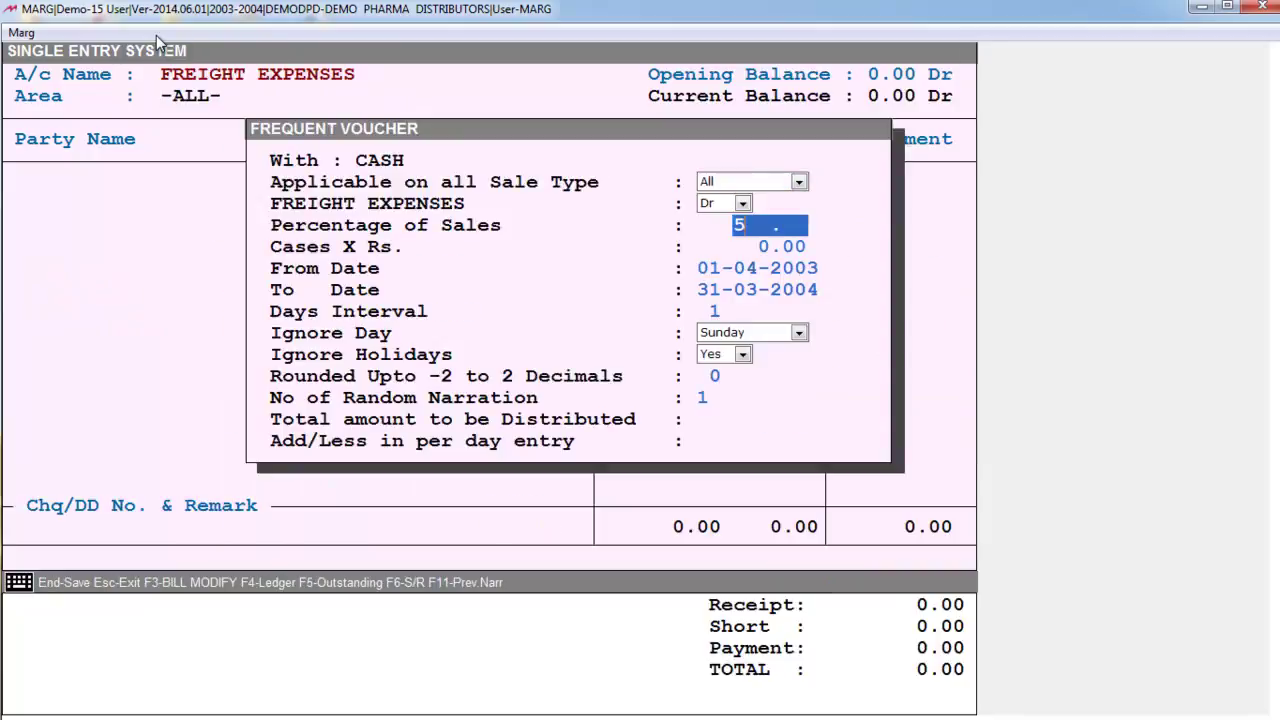
key(Return)
text(50)
key(Return)
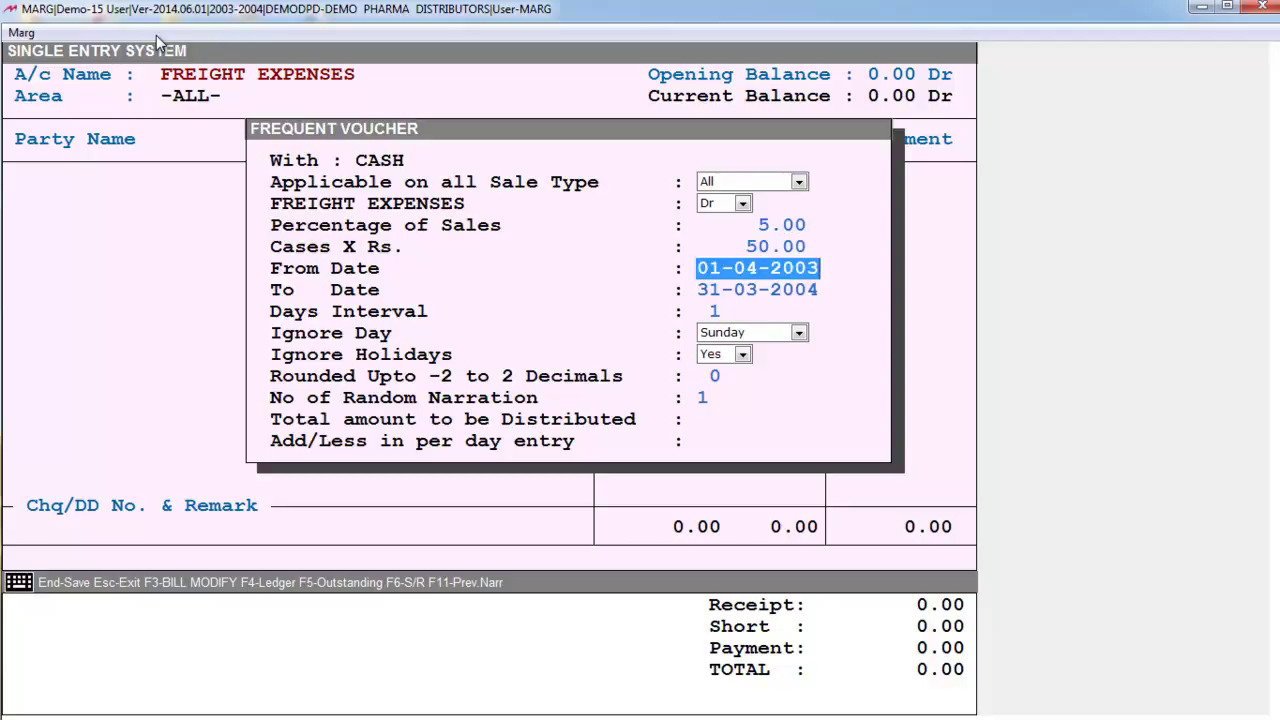
Accept the period 01-04-2003 to 31-03-2004, a 1-day interval, Sundays and holidays ignored, one narration and the calculated total
key(Return)
key(Return)
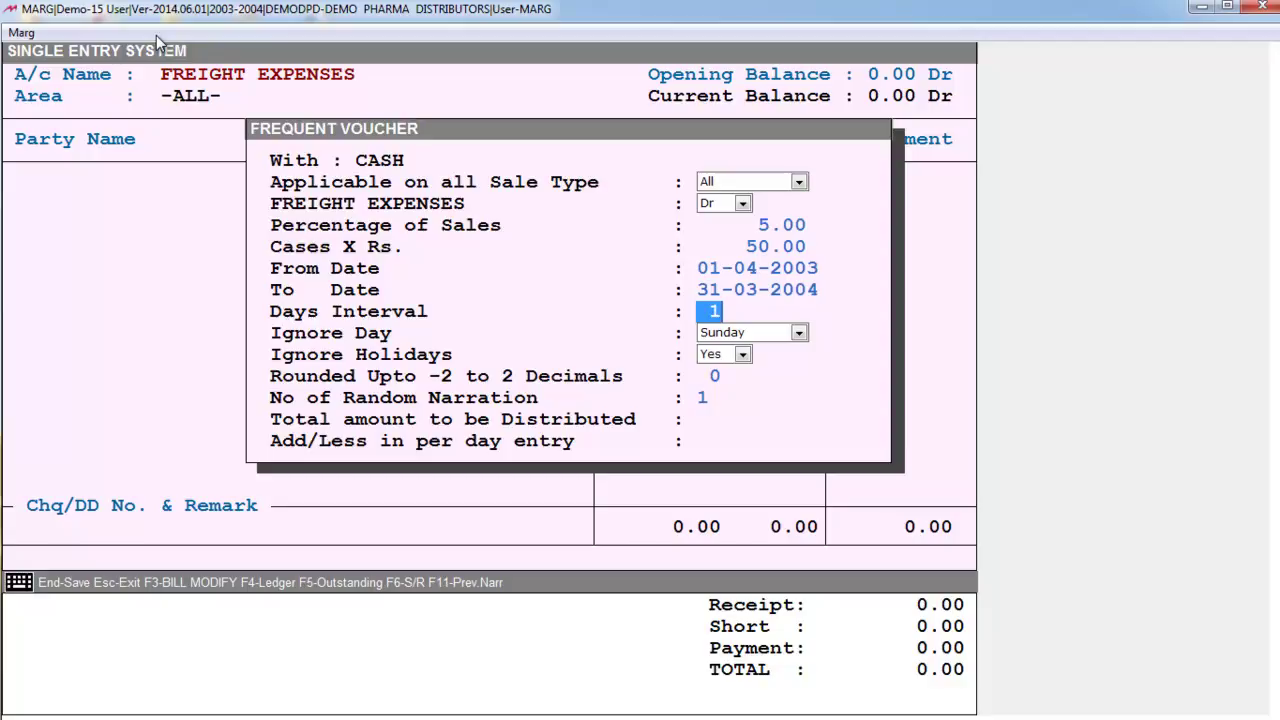
key(Return)
key(Return)
key(Return)
key(Return)
key(Return)
key(Return)
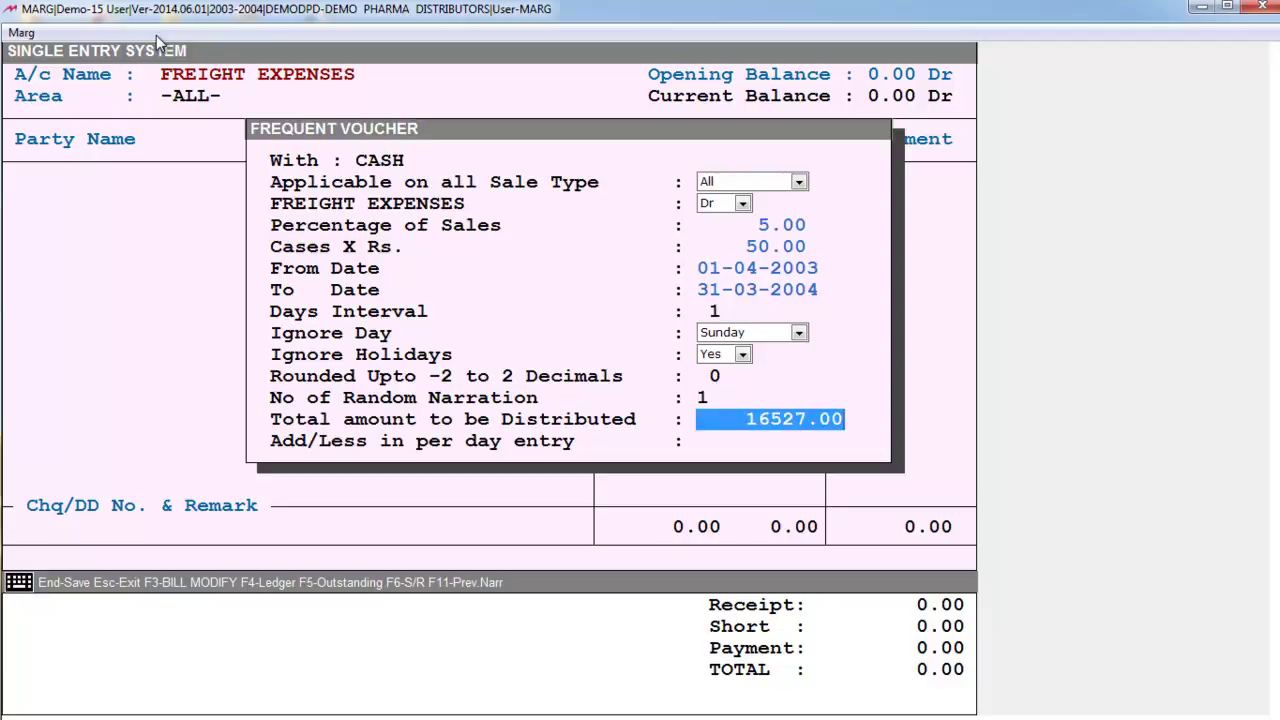
key(Return)
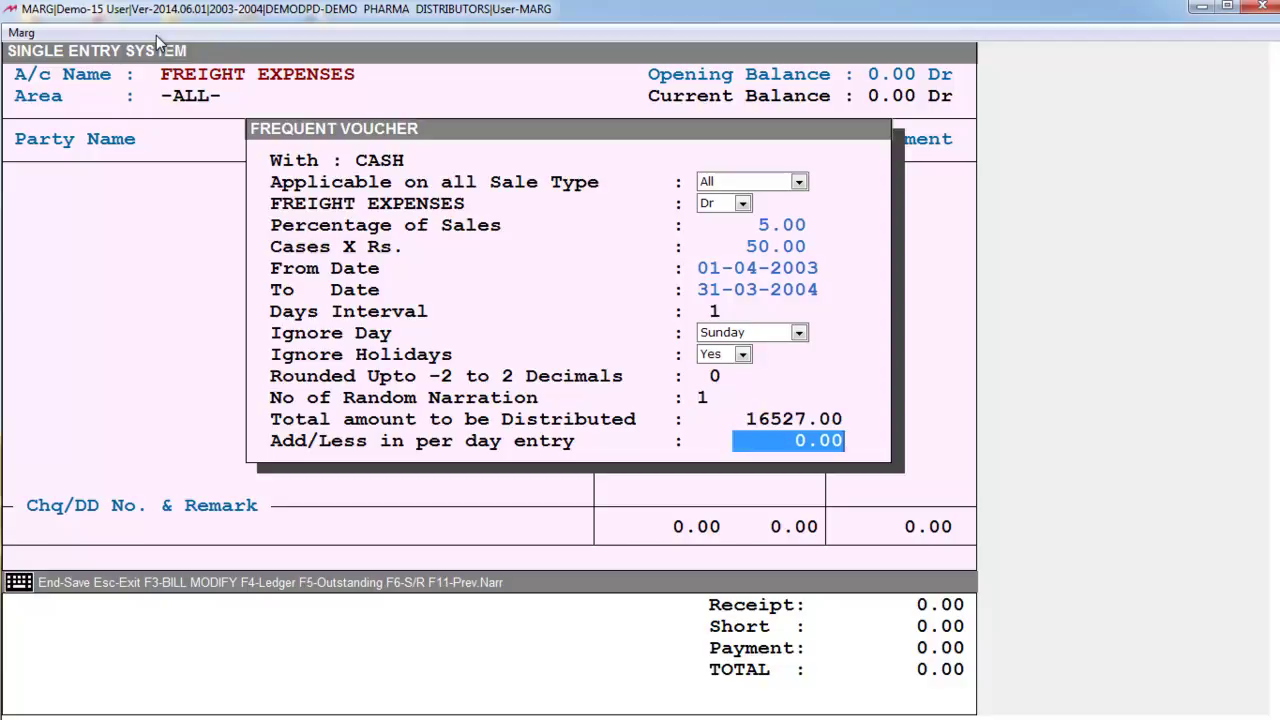
key(Return)
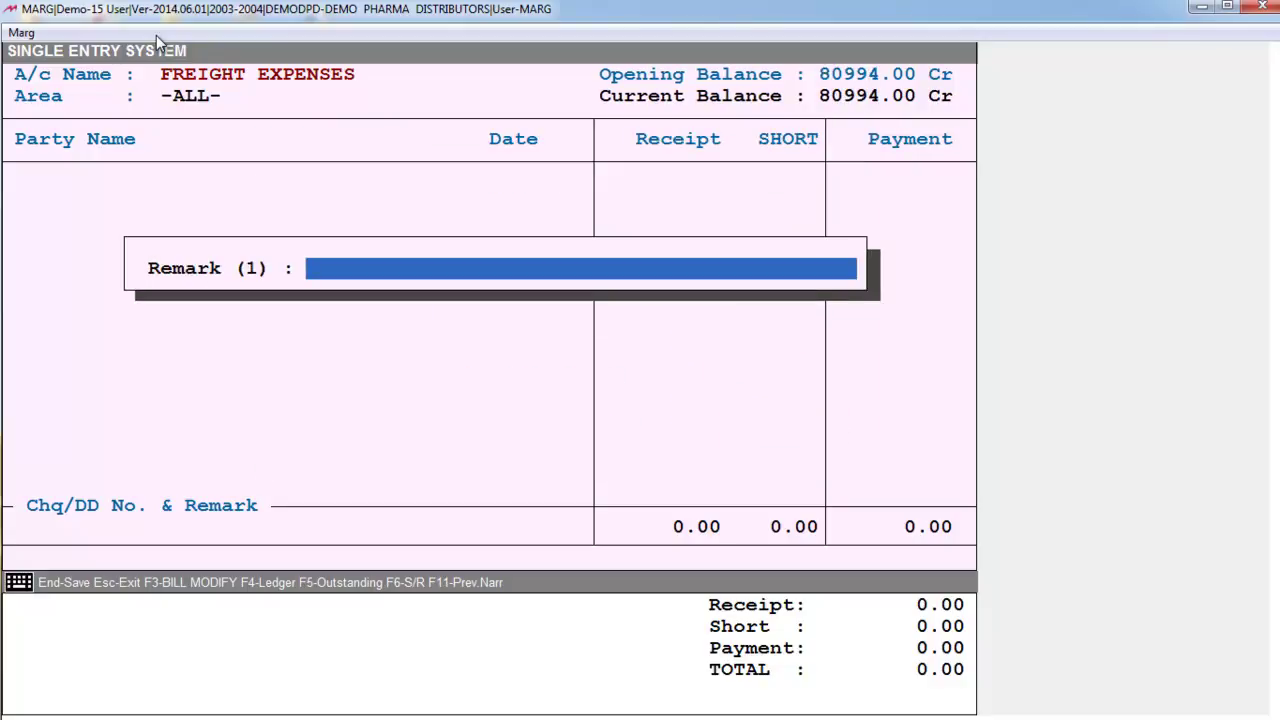
Enter BEING CASH PAID AGAINST FREIGHT as the remark and generate the freight vouchers
text(BEING CASH )
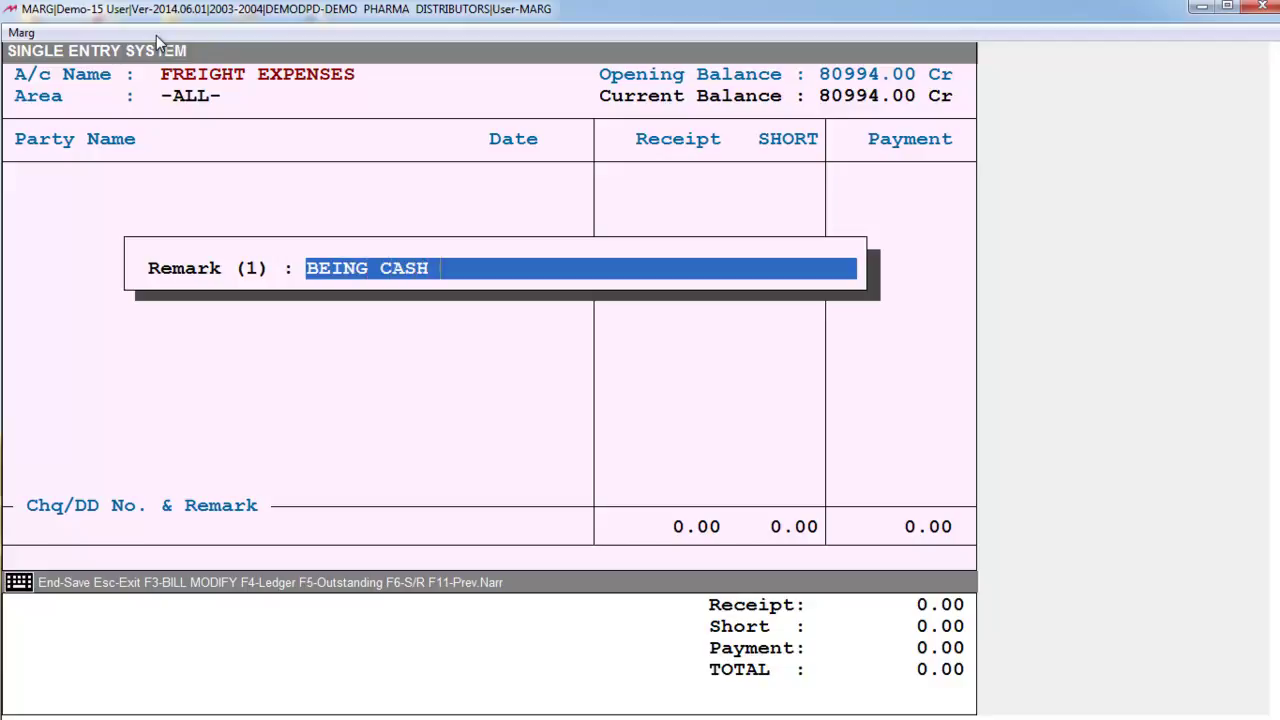
text(PAID AGA)
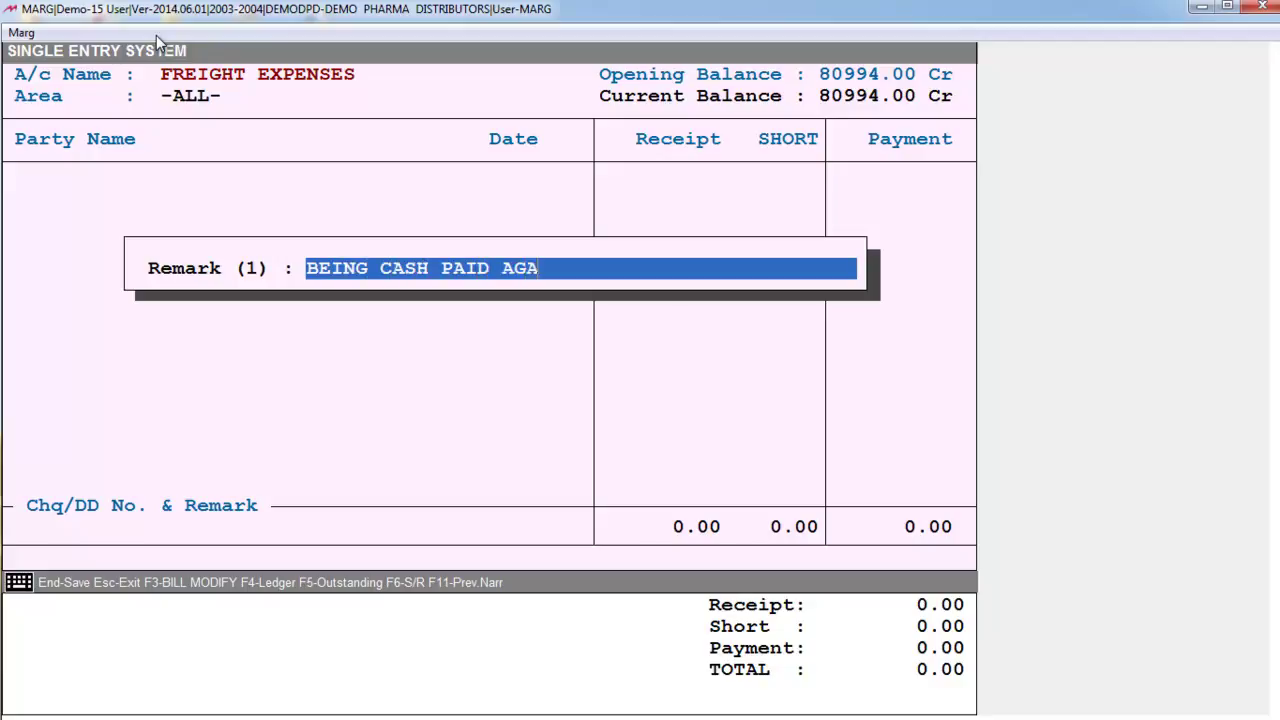
text(INST FRE)
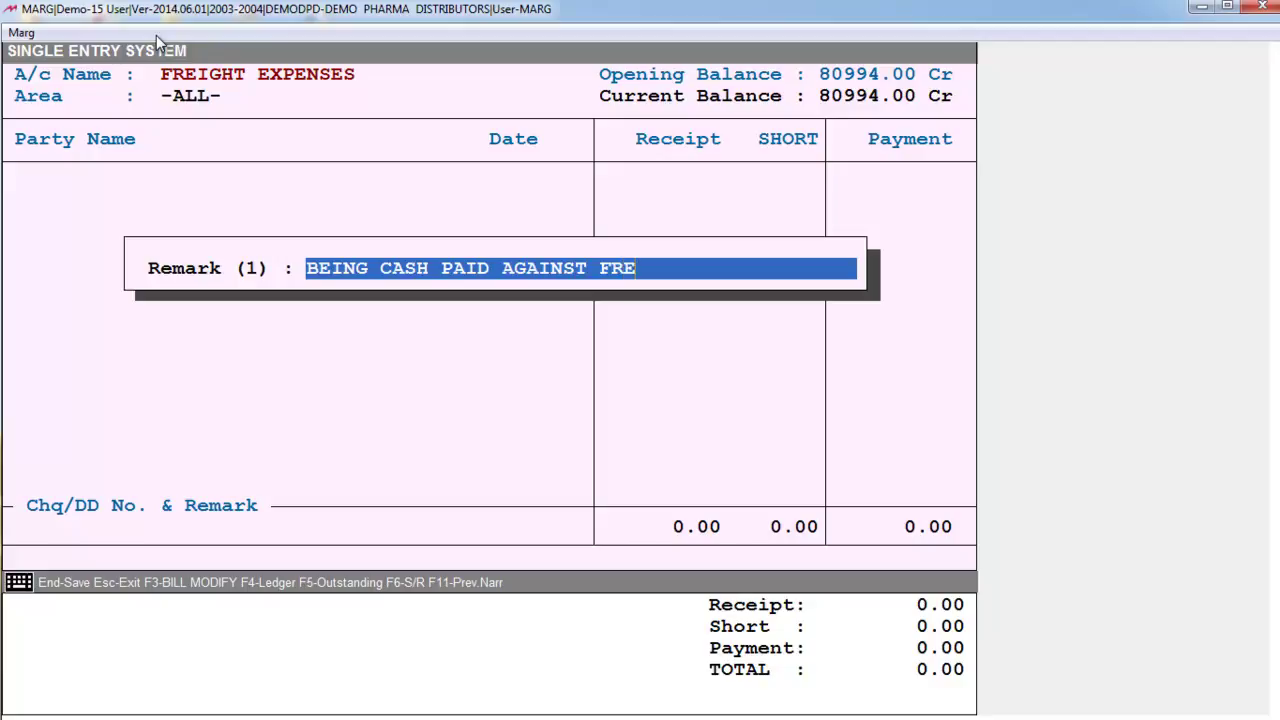
text(IGHT)
key(Return)
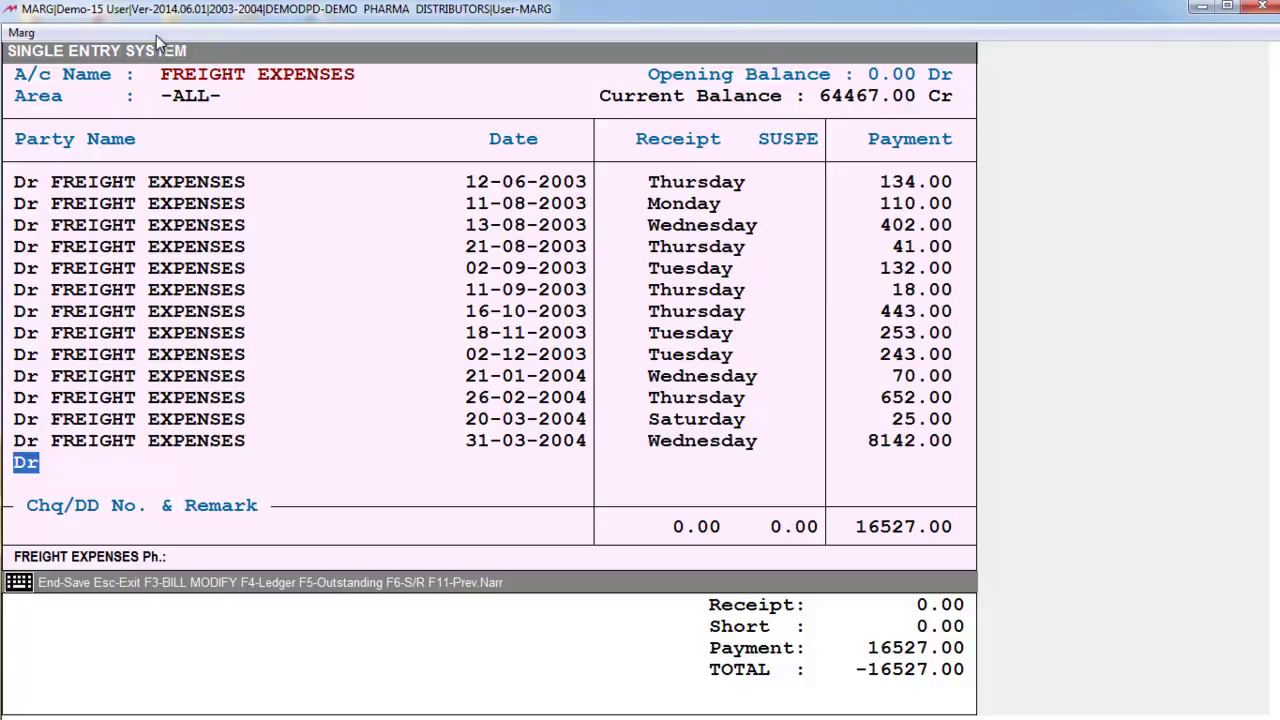
Save the generated FREIGHT EXPENSES vouchers and leave single entry
key(End)
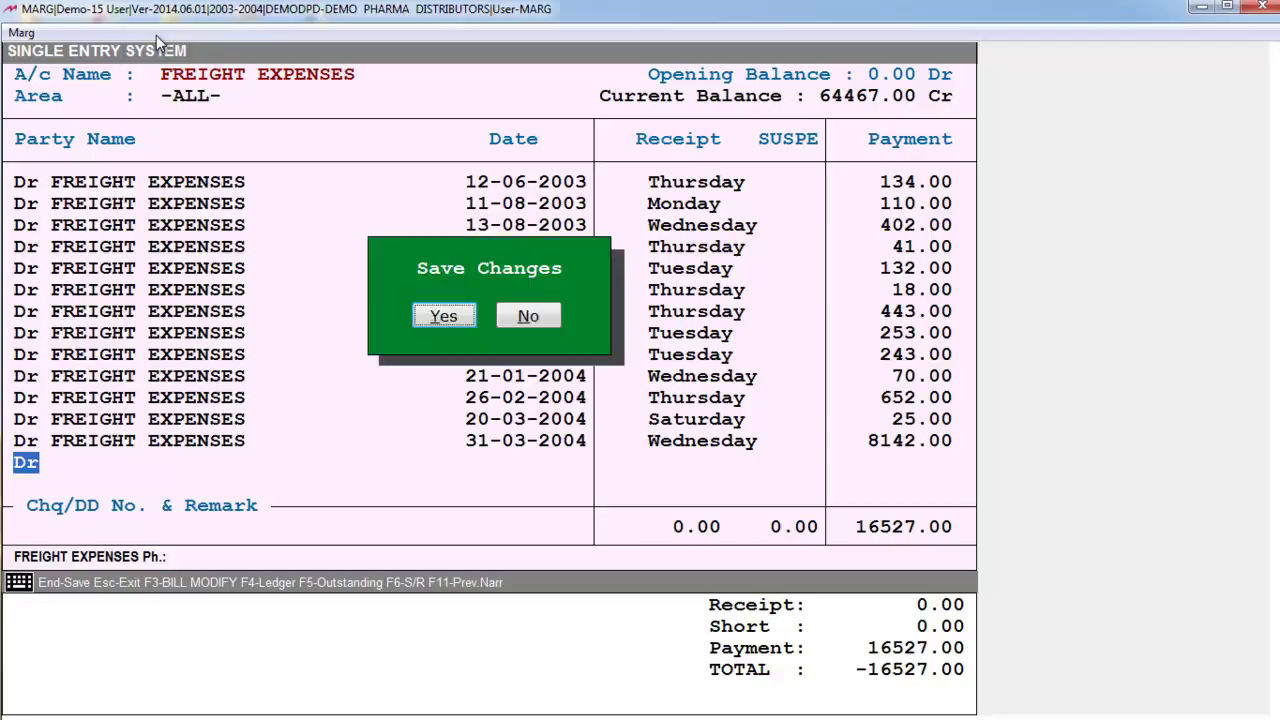
key(Return)
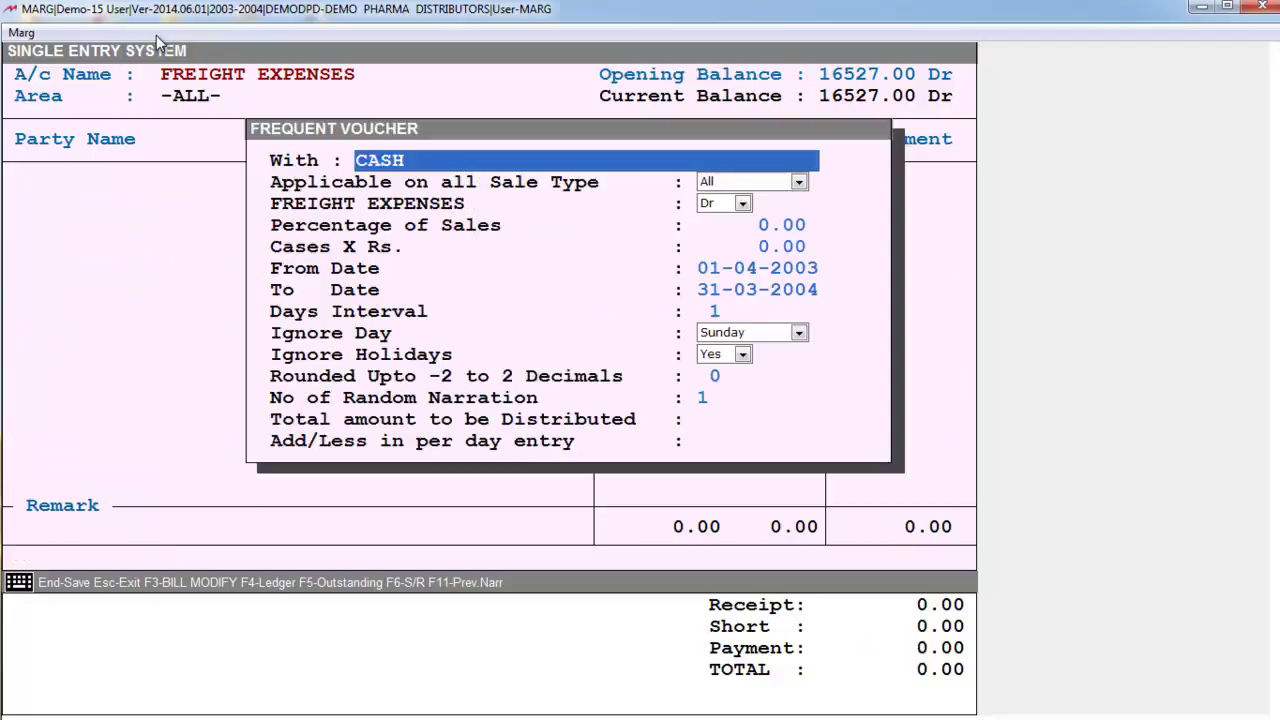
key(Return)
key(Escape)
key(Escape)
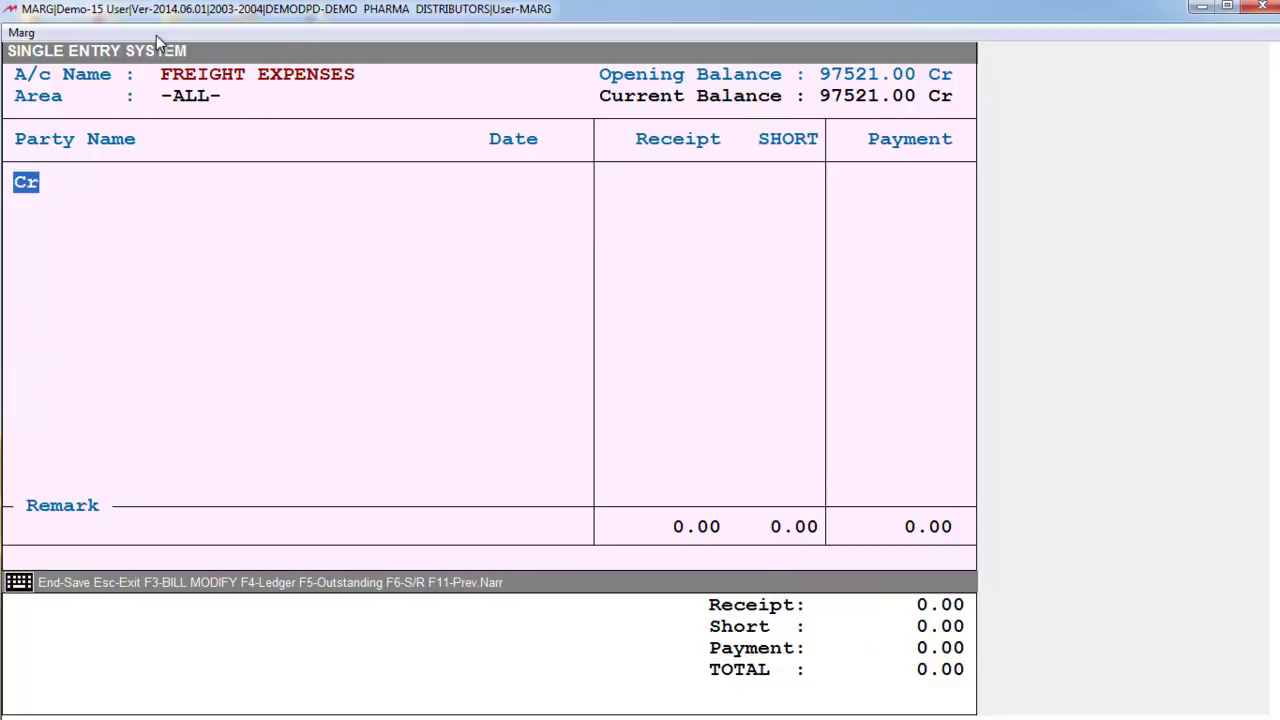
key(Return)
Open the FREIGHT EXPENSES ledger from the ledger accounts list for 01-04-2003 to 31-03-2004
key(ctrl+l)
text(FRE)
key(Down)
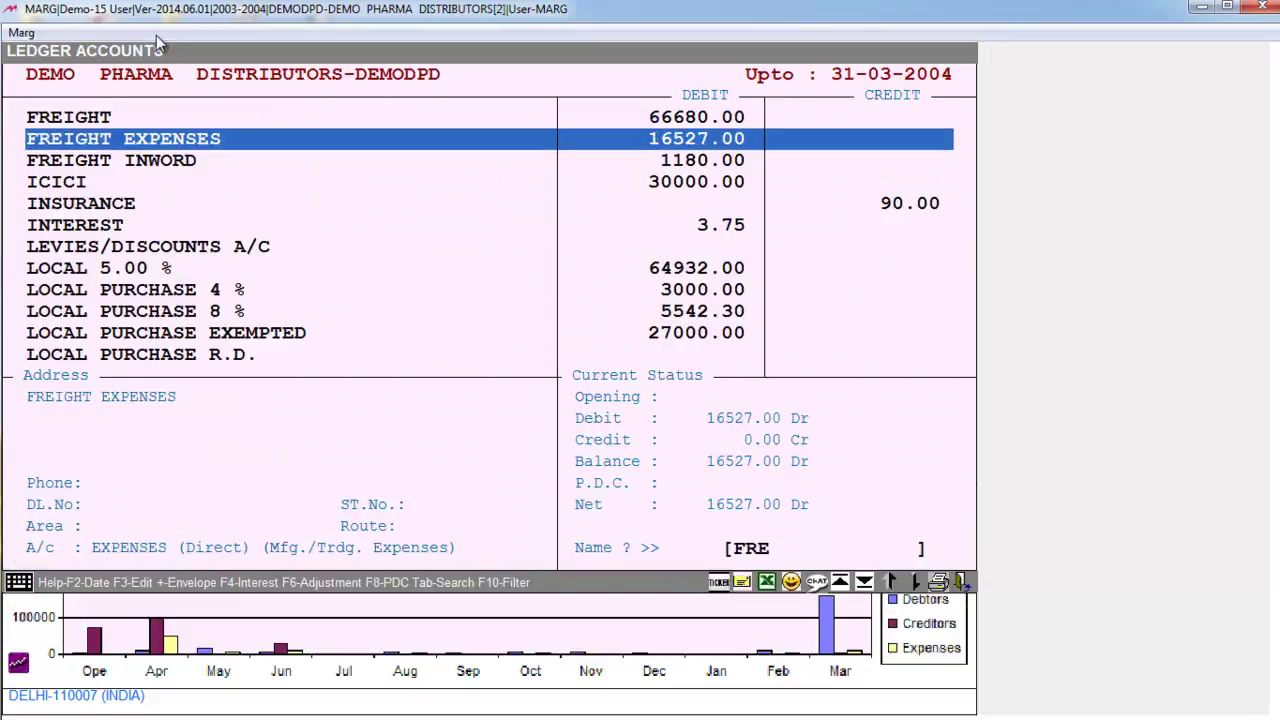
key(Return)
key(Return)
key(Return)
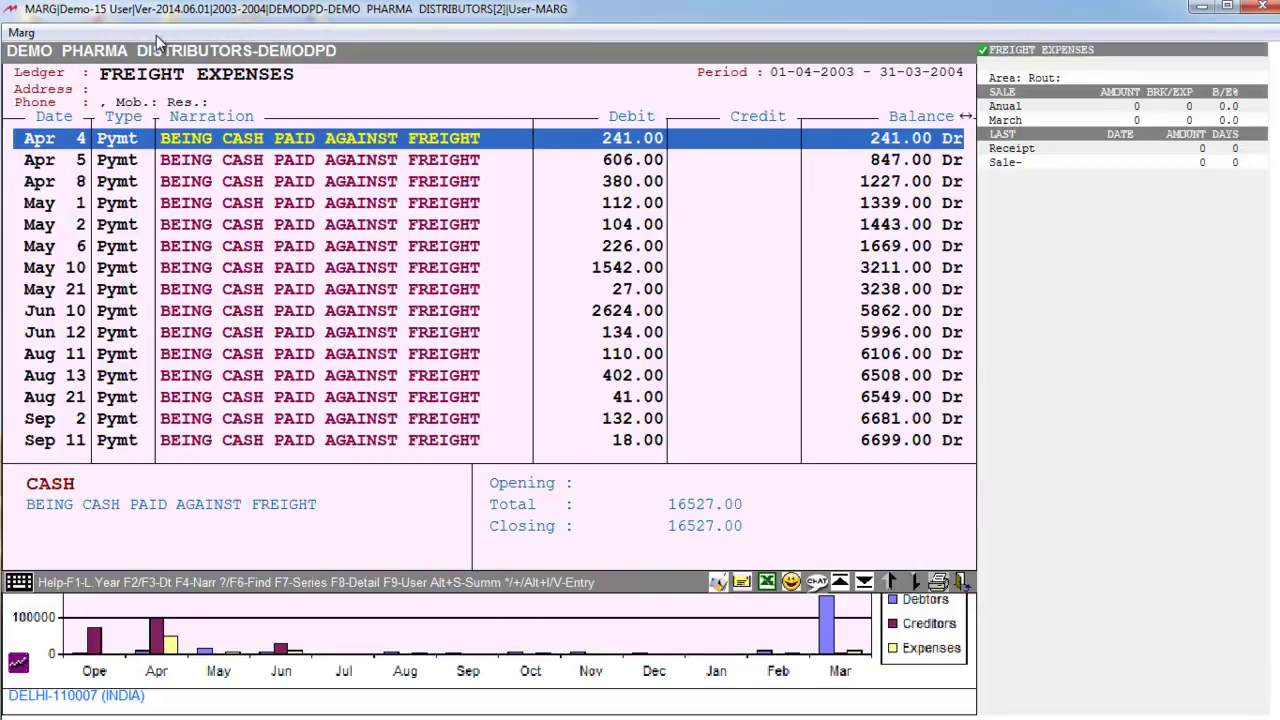
Review the dates, narrations and debit amounts of the payment entries in the FREIGHT EXPENSES ledger
key(Down)
key(Down)
key(Down)
key(Down)
key(Down)
key(Down)
key(Down)
key(Down)
key(Down)
key(Down)
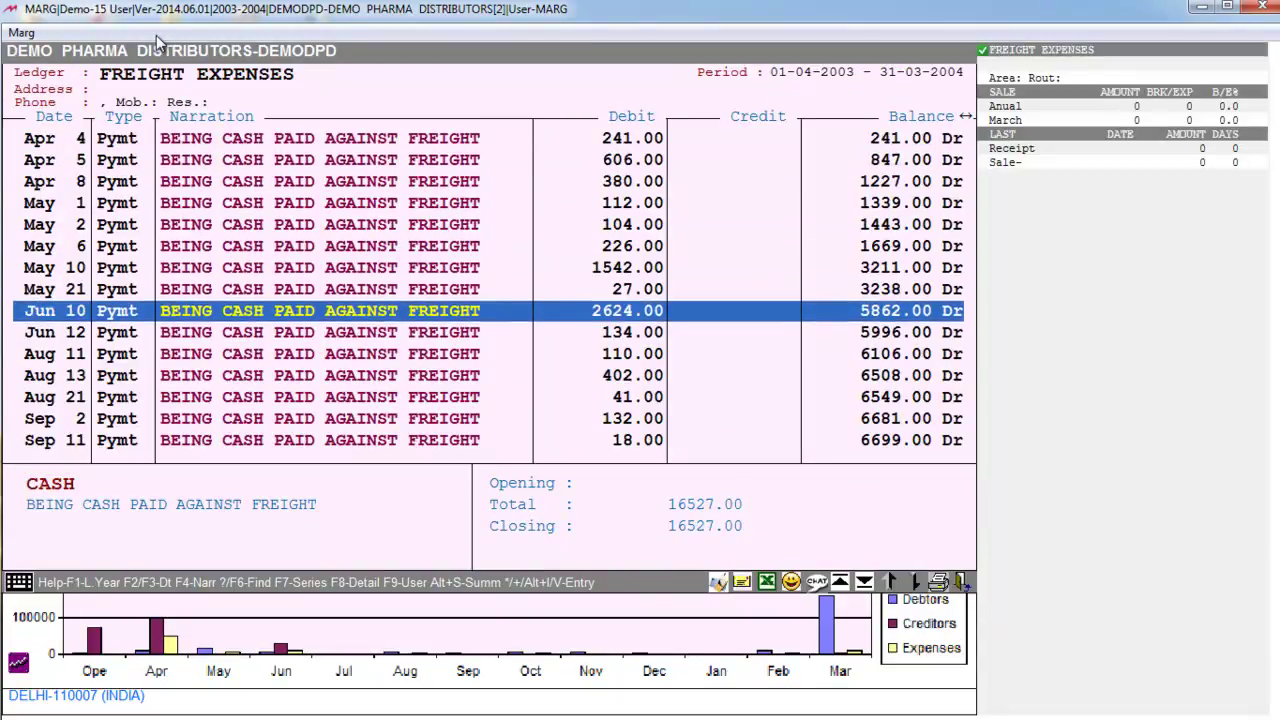
Review the remaining FREIGHT EXPENSES payment entries through Mar 31 and close the ledger
key(Down)
key(Down)
key(Down)
key(Down)
key(Down)
key(Down)
key(Down)
key(Down)
key(Down)
key(Down)
key(Down)
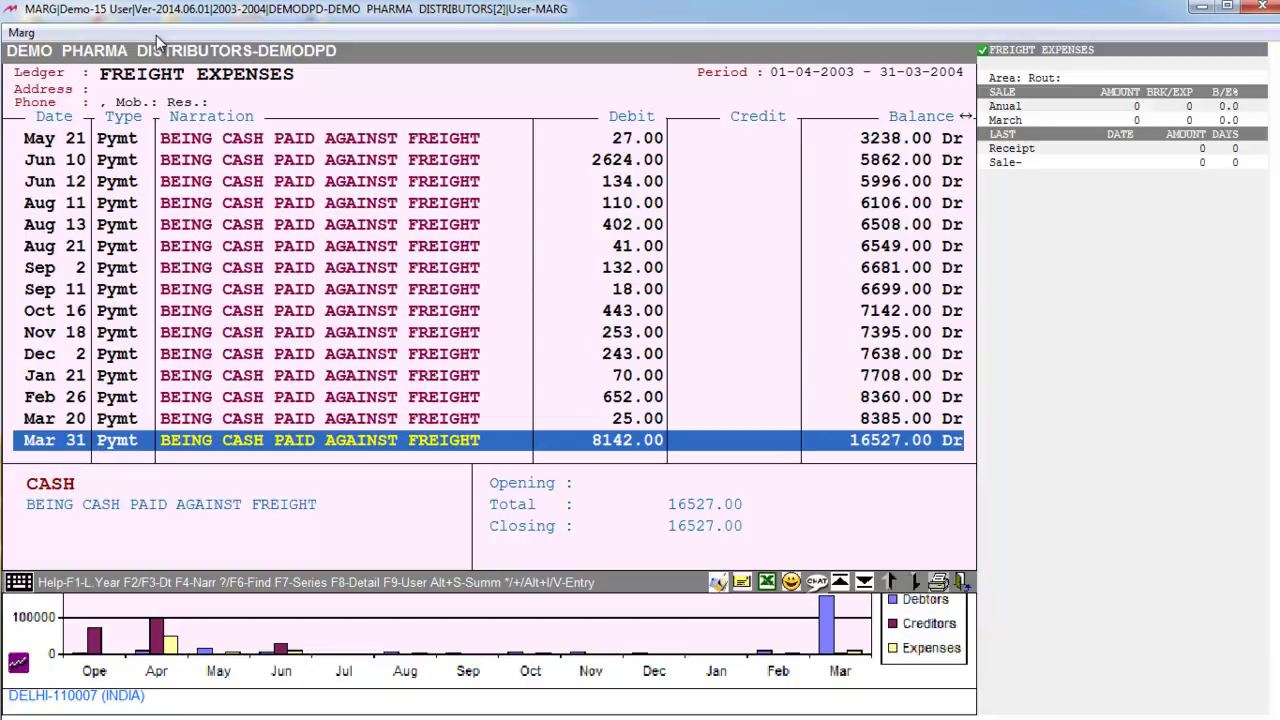
key(Up)
key(Up)
key(Up)
key(Escape)
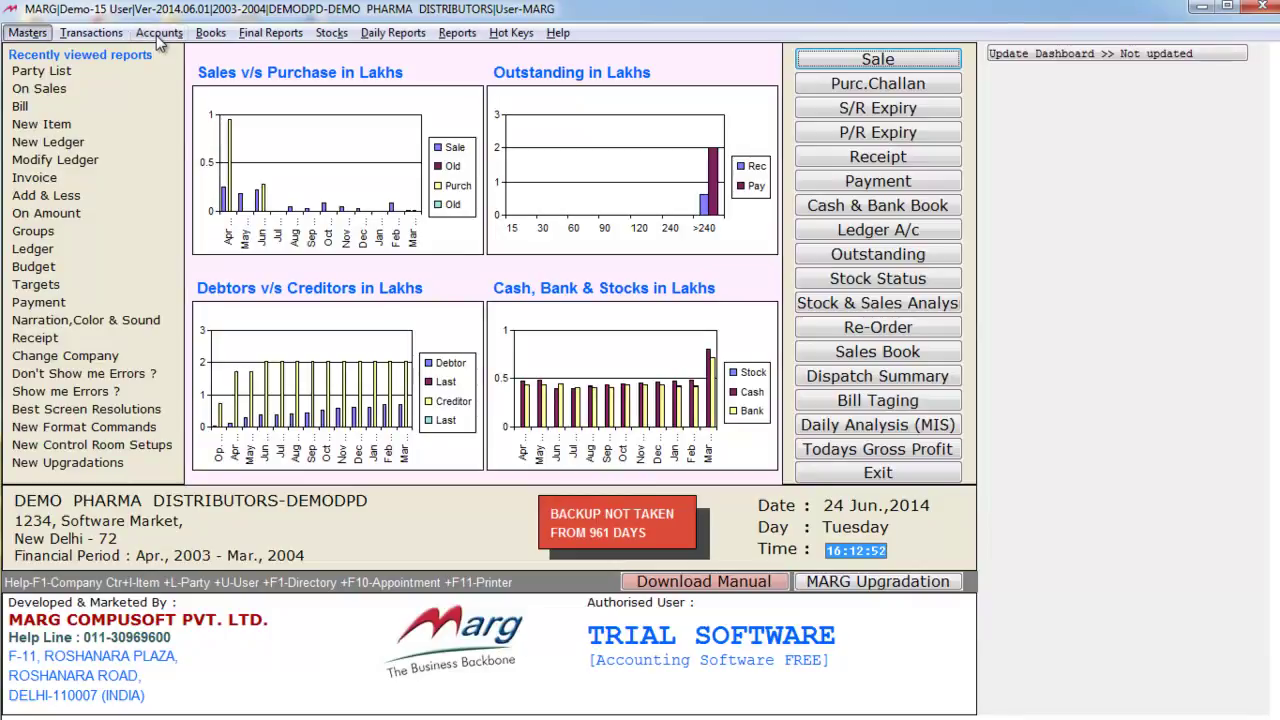
Start a new frequent voucher calculated on purchase
click(157, 36)
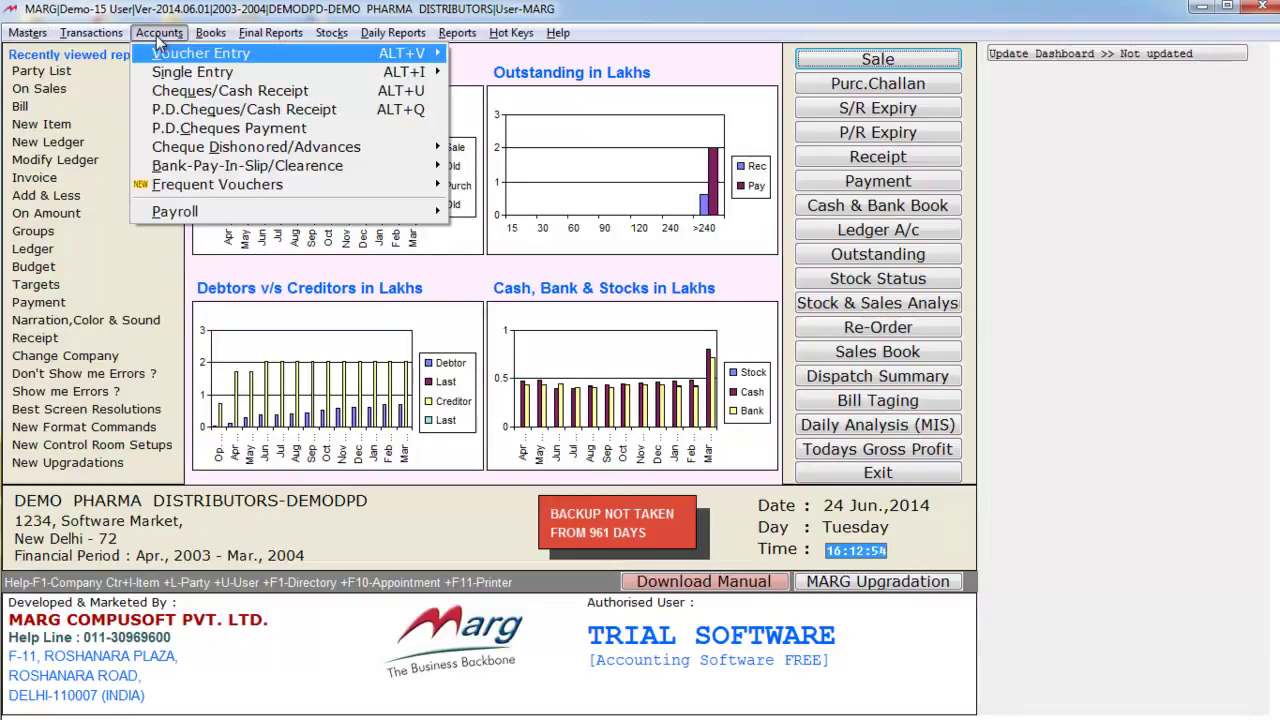
key(Up)
key(Up)
key(Down)
key(Right)
key(Up)
key(Up)
key(Return)
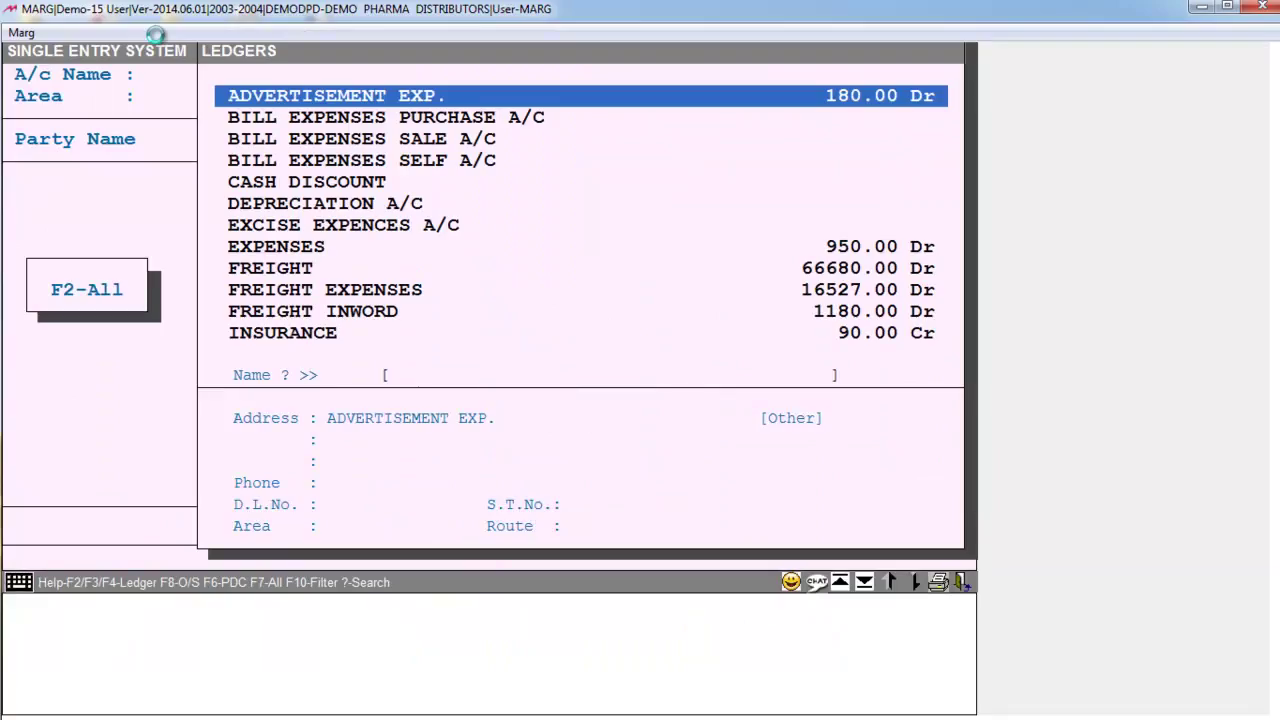
Choose INSURANCE as the ledger for the purchase-based frequent voucher
key(Down)
key(Down)
key(Down)
key(Down)
key(Down)
key(Down)
key(Down)
key(Down)
key(Down)
key(Down)
key(Down)
key(Down)
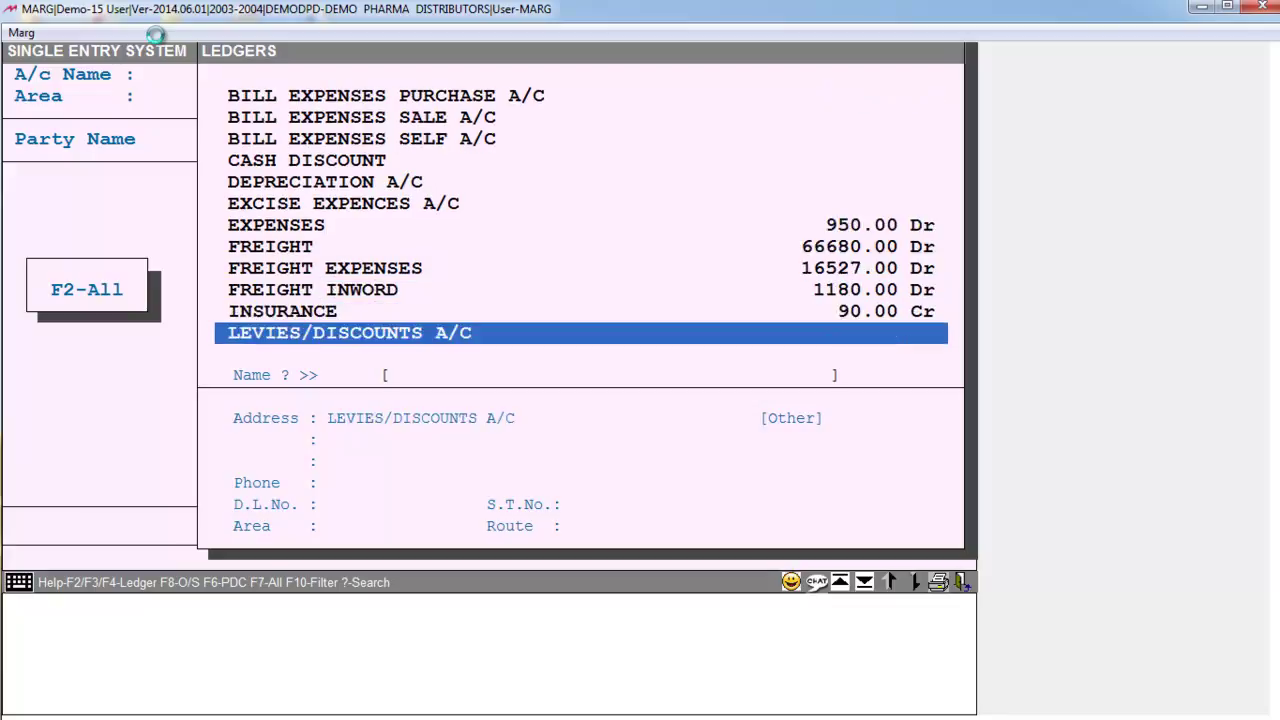
key(Up)
key(Return)
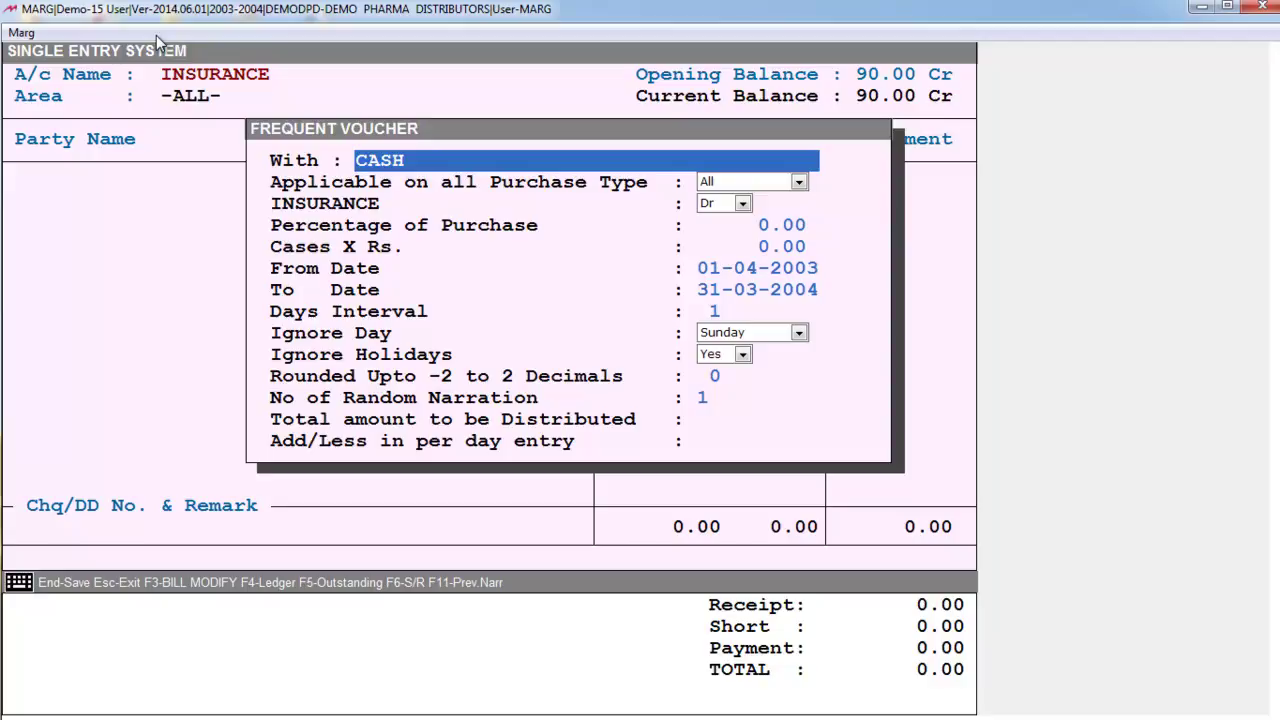
Keep CASH, purchase type All and Dr, and set Percentage of Purchase to 4 and Cases X Rs. to 60
key(Return)
key(Return)
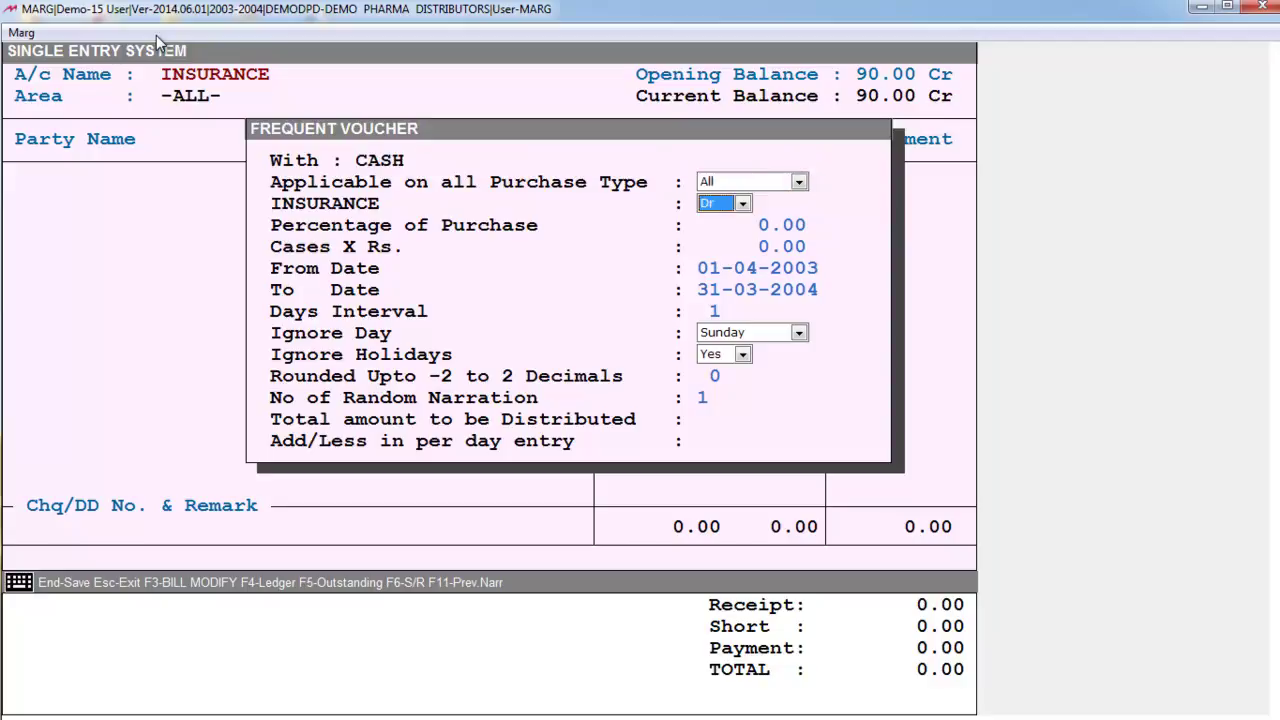
key(Return)
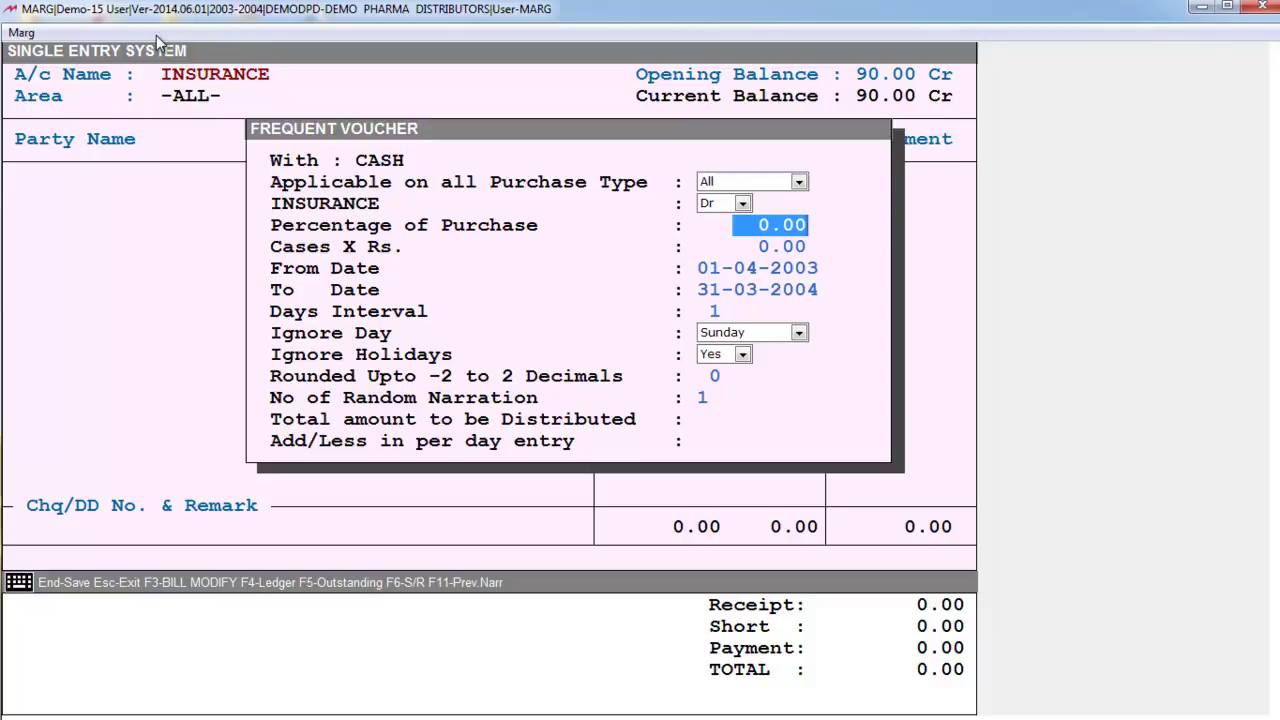
text(4)
key(Return)
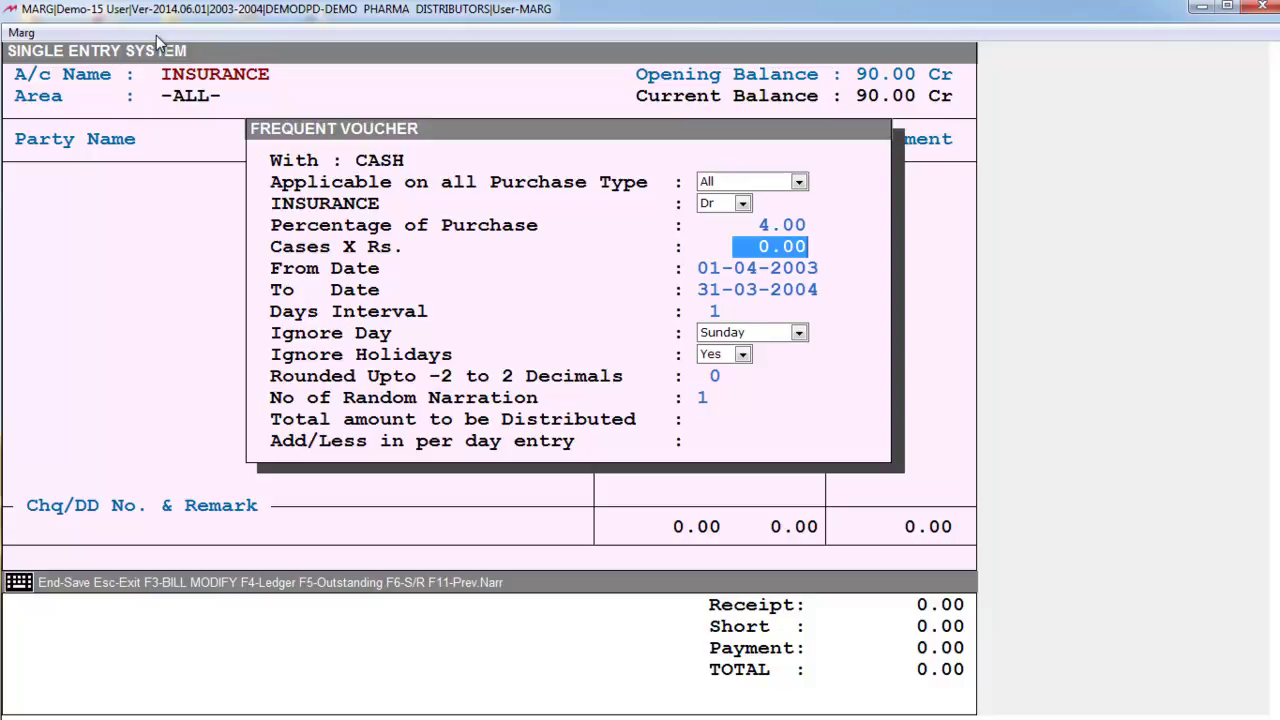
text(60)
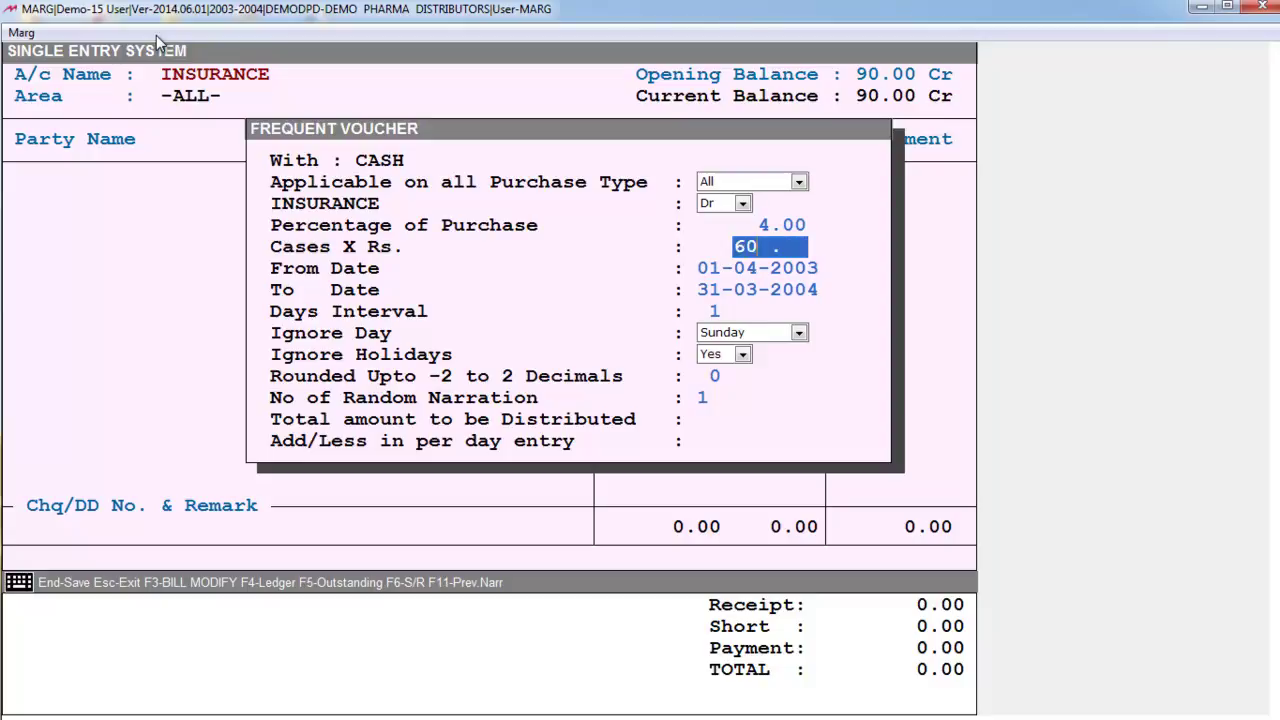
key(Return)
Accept the period 01-04-2003 to 31-03-2004, the remaining defaults and the calculated total, and set the per day Add/Less amount to 5
key(Return)
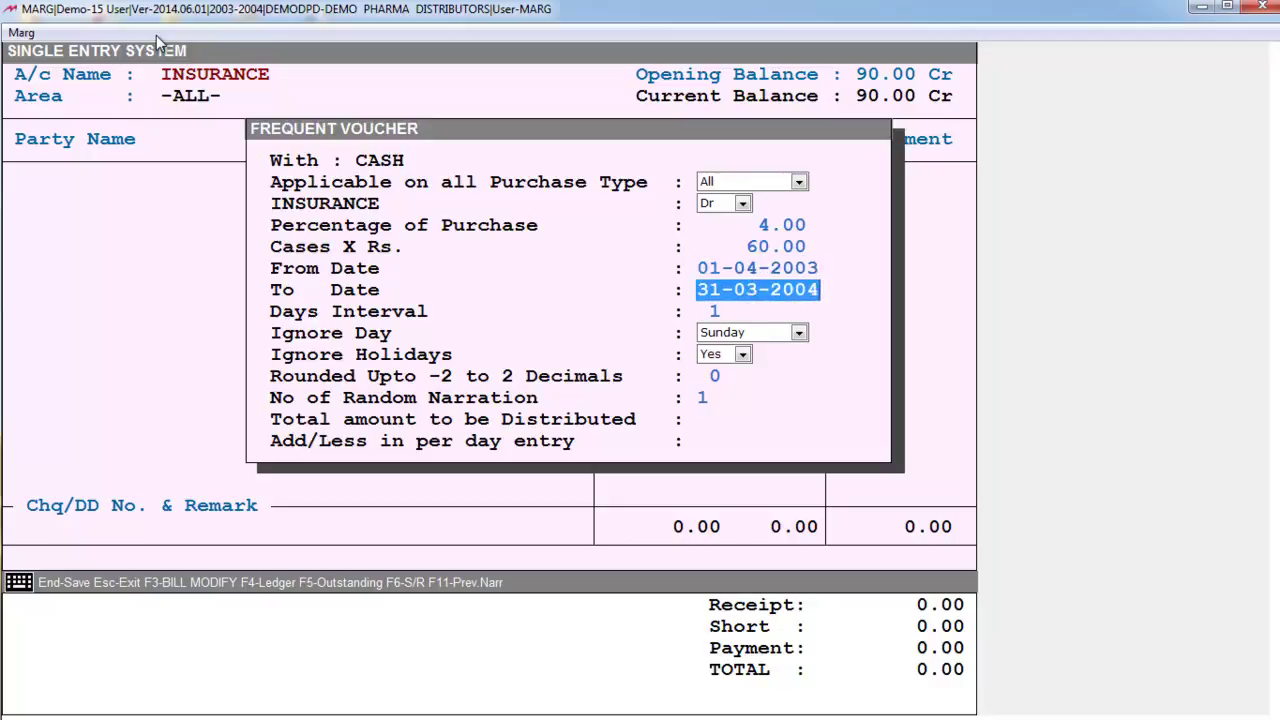
key(Return)
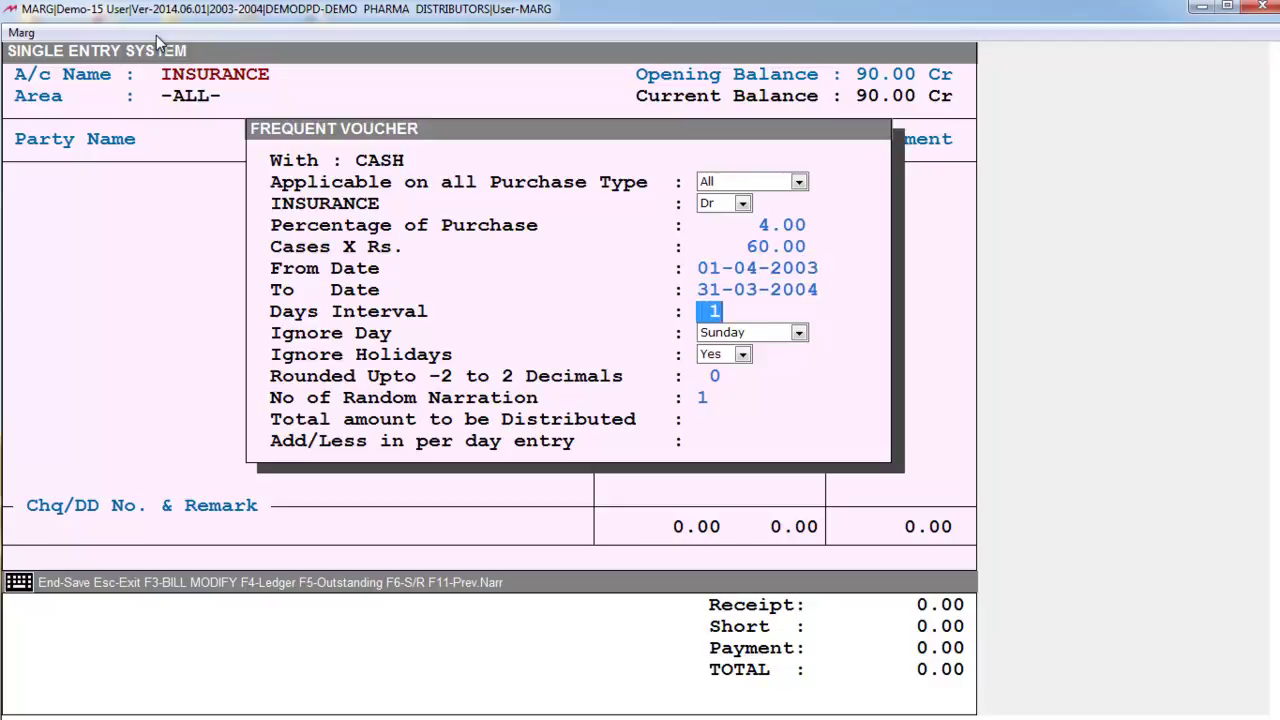
key(Return)
key(Return)
key(Return)
key(Return)
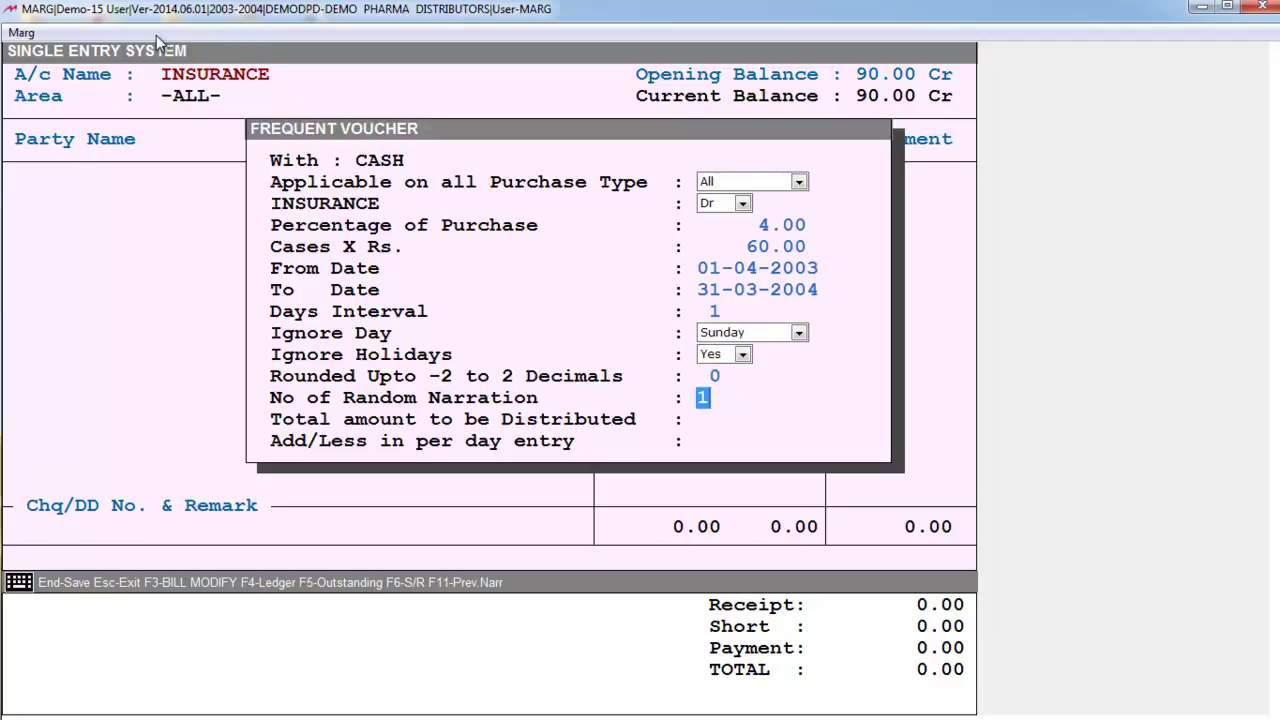
key(Return)
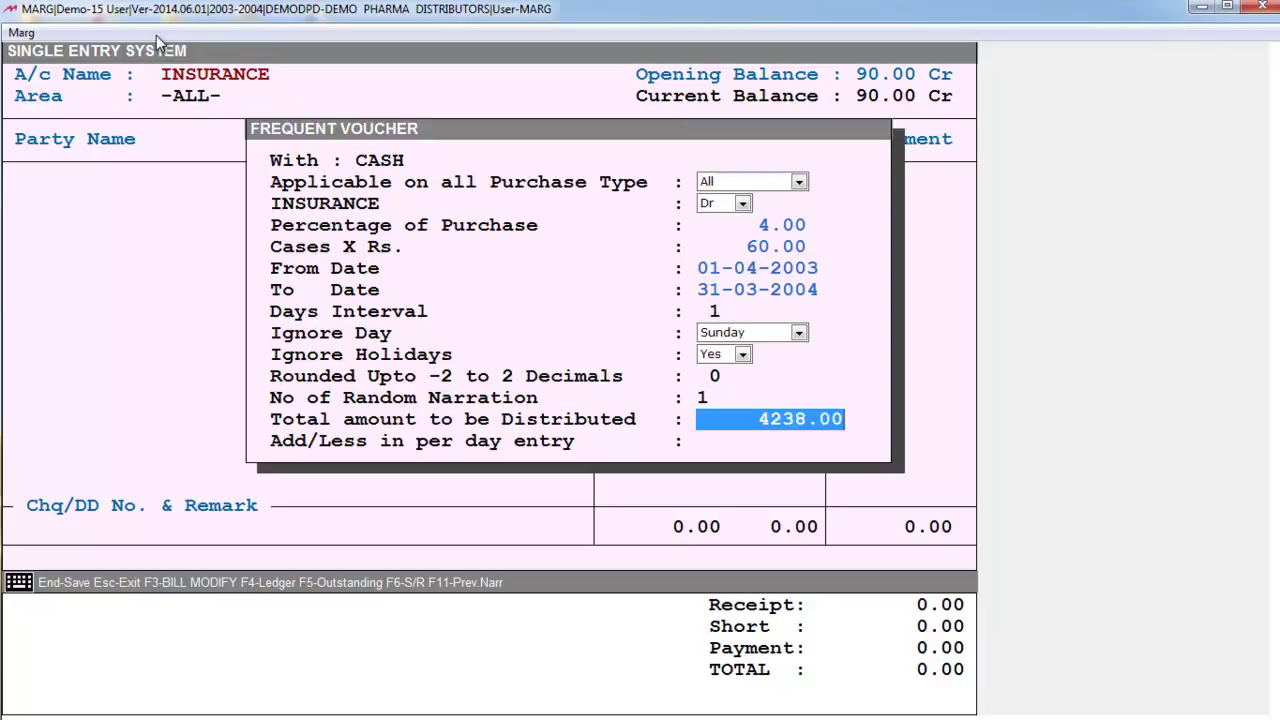
key(Return)
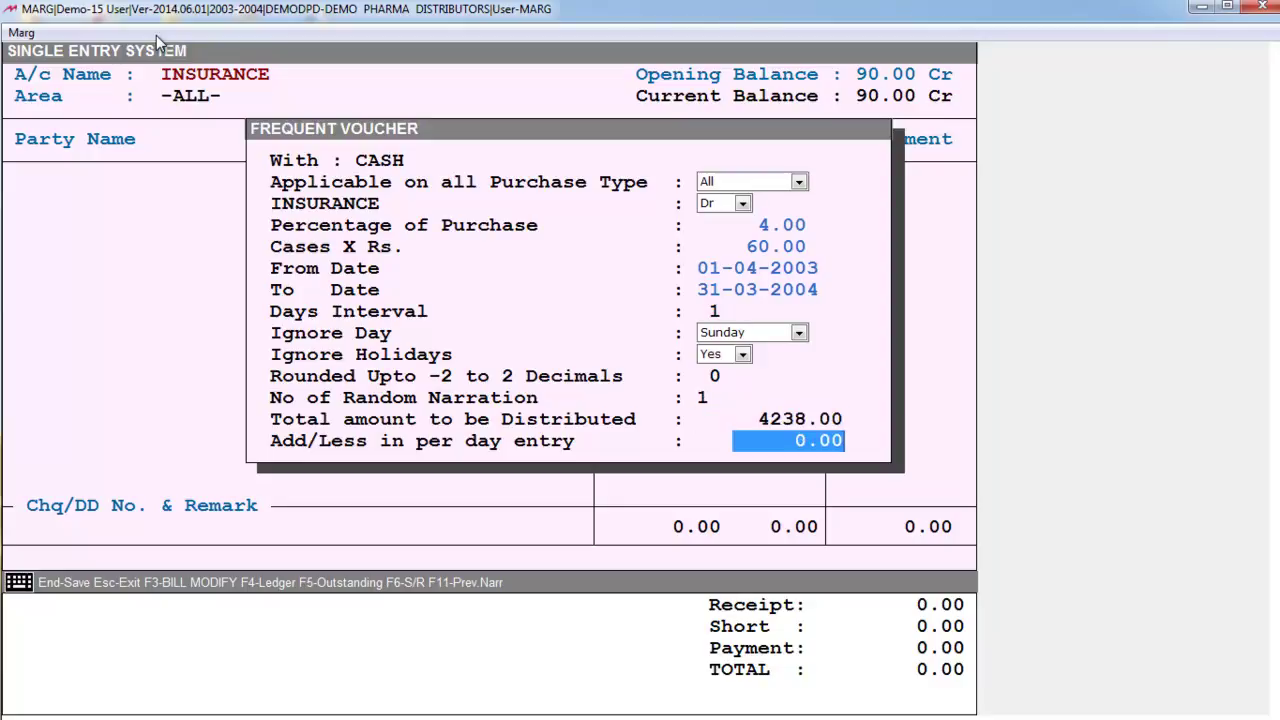
text(5)
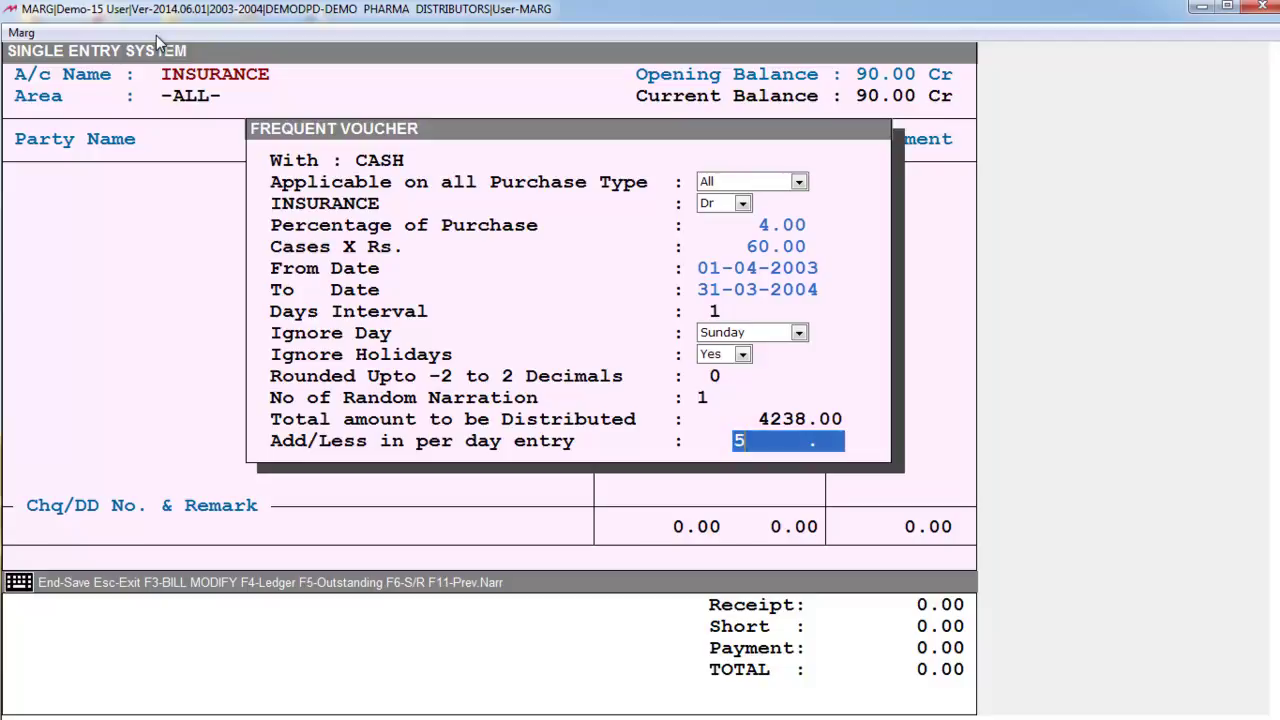
key(Return)
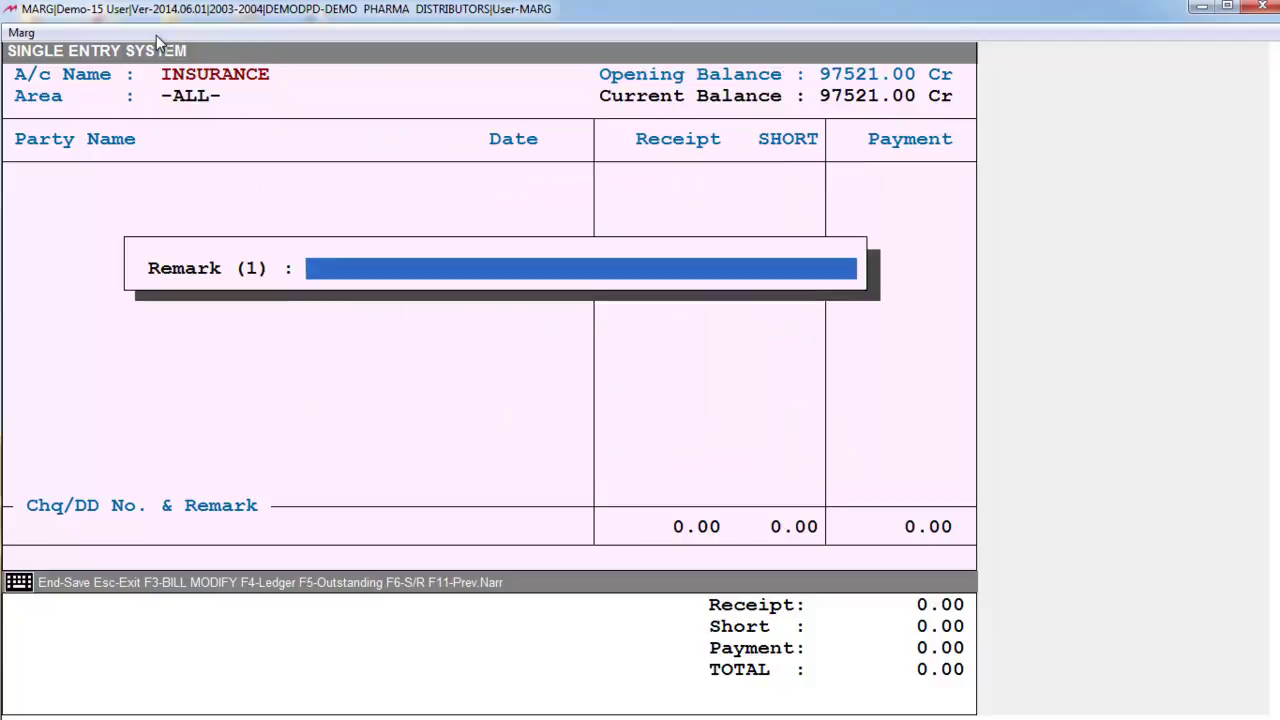
Generate the insurance vouchers with the remark BEING AMOUNT PAID FOR INSURANCE and save them
text(BEING AMOUNT PAID FOR INSURANCE)
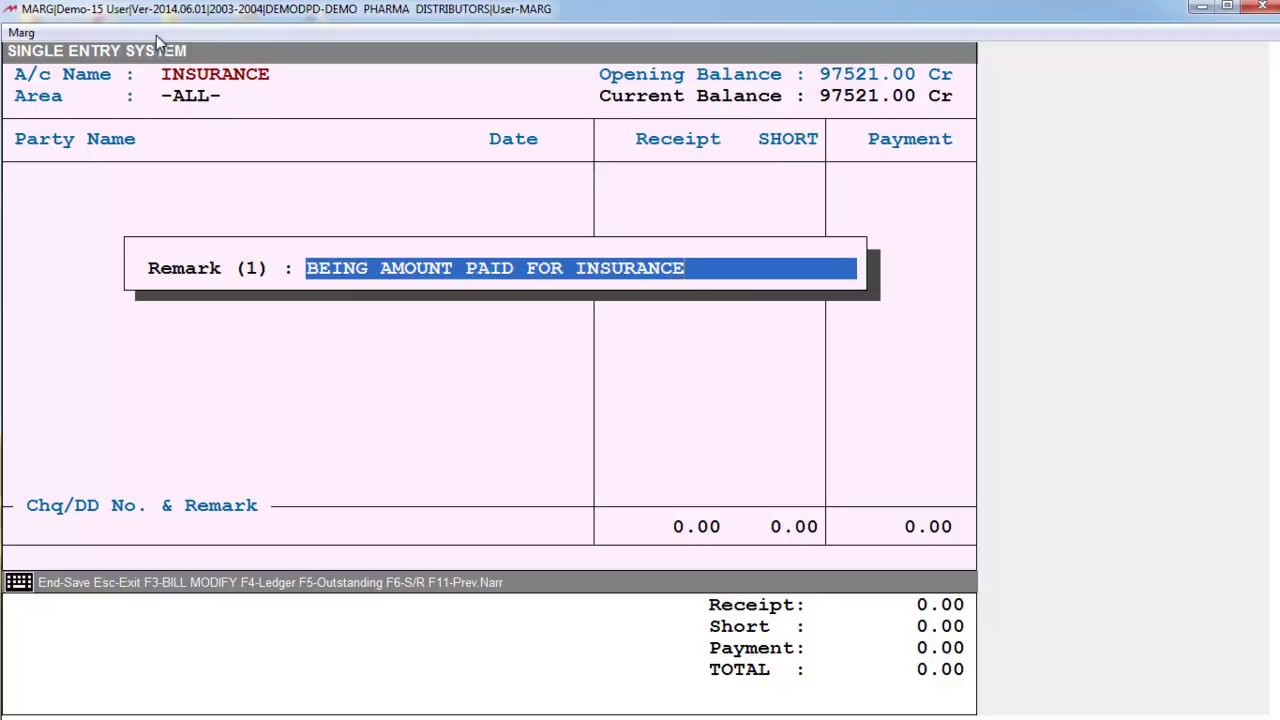
key(Return)
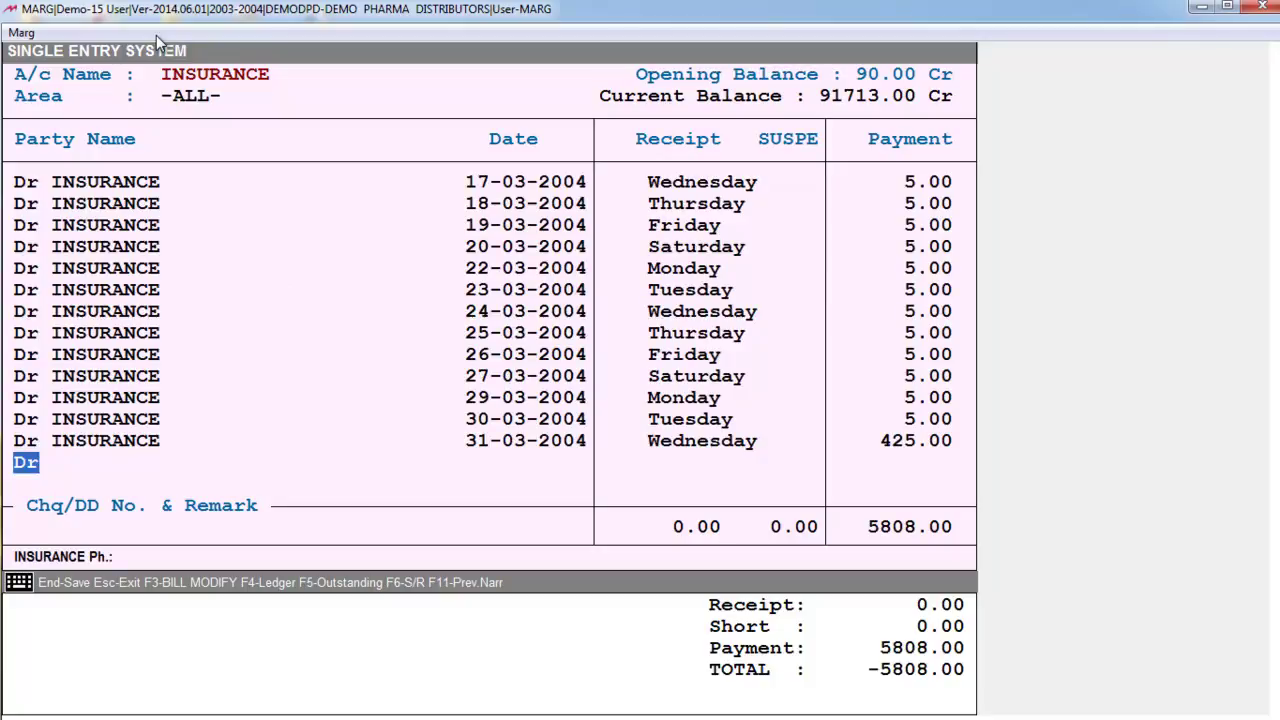
key(Escape)
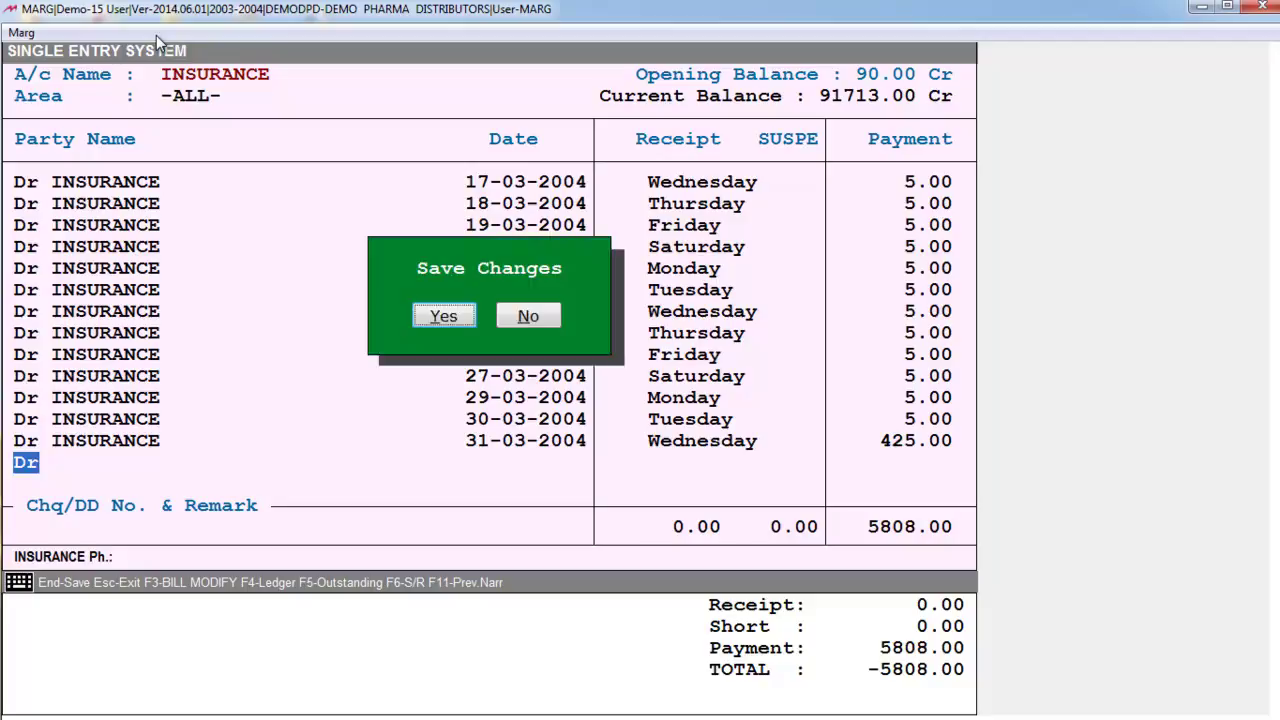
key(Return)
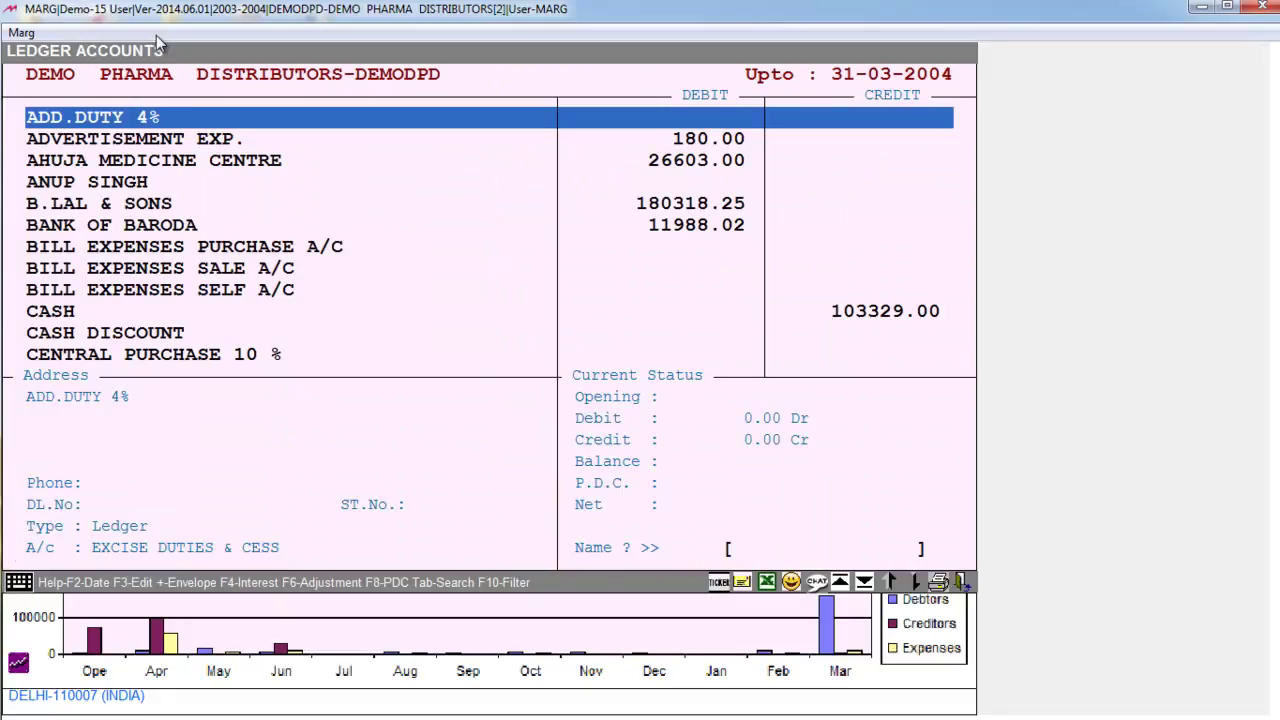
Open the INSURANCE ledger from the ledger accounts list for 01-04-2003 to 31-03-2004
text(IN)
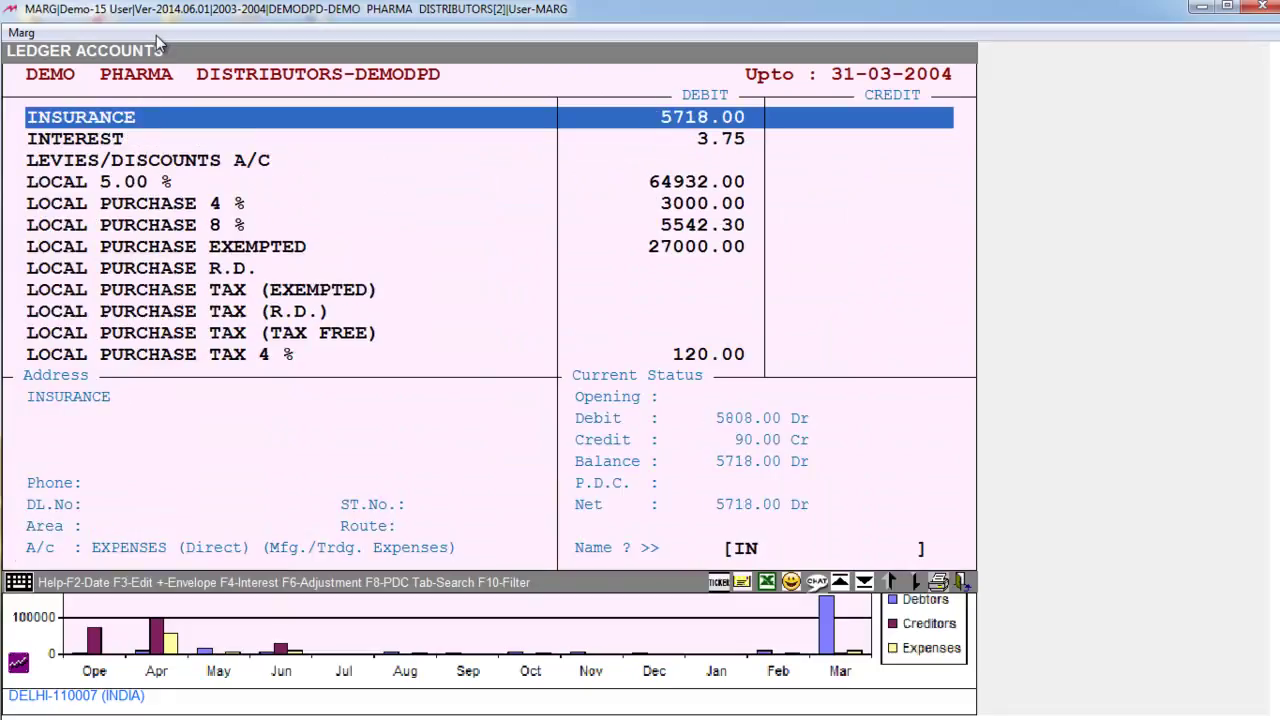
key(Return)
key(Return)
key(Return)
key(Return)
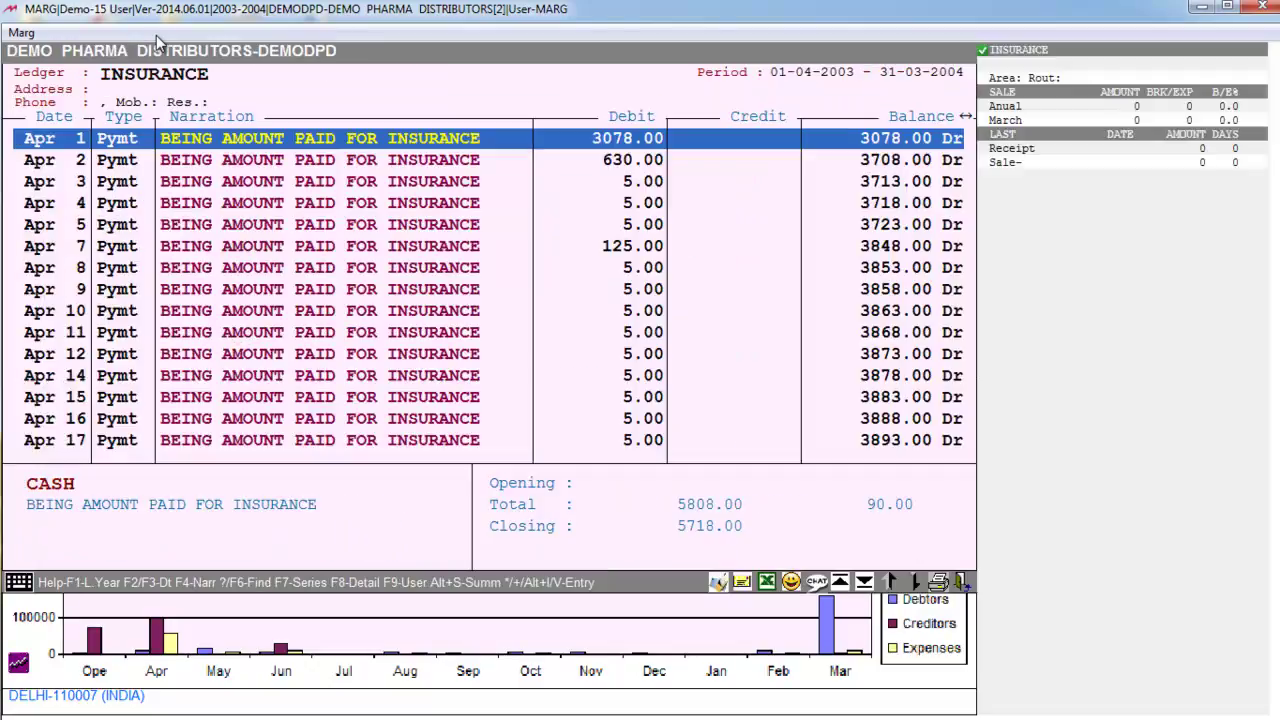
Review the dates, narrations and debit amounts of the INSURANCE payment entries, and return to the main screen
key(Down)
key(Up)
key(Down)
key(Down)
key(Down)
key(Down)
key(Down)
key(Down)
key(Down)
key(Down)
key(Down)
key(Down)
key(Down)
key(Down)
key(Down)
key(Down)
key(Down)
key(Down)
key(Down)
key(Down)
key(Down)
key(Down)
key(Down)
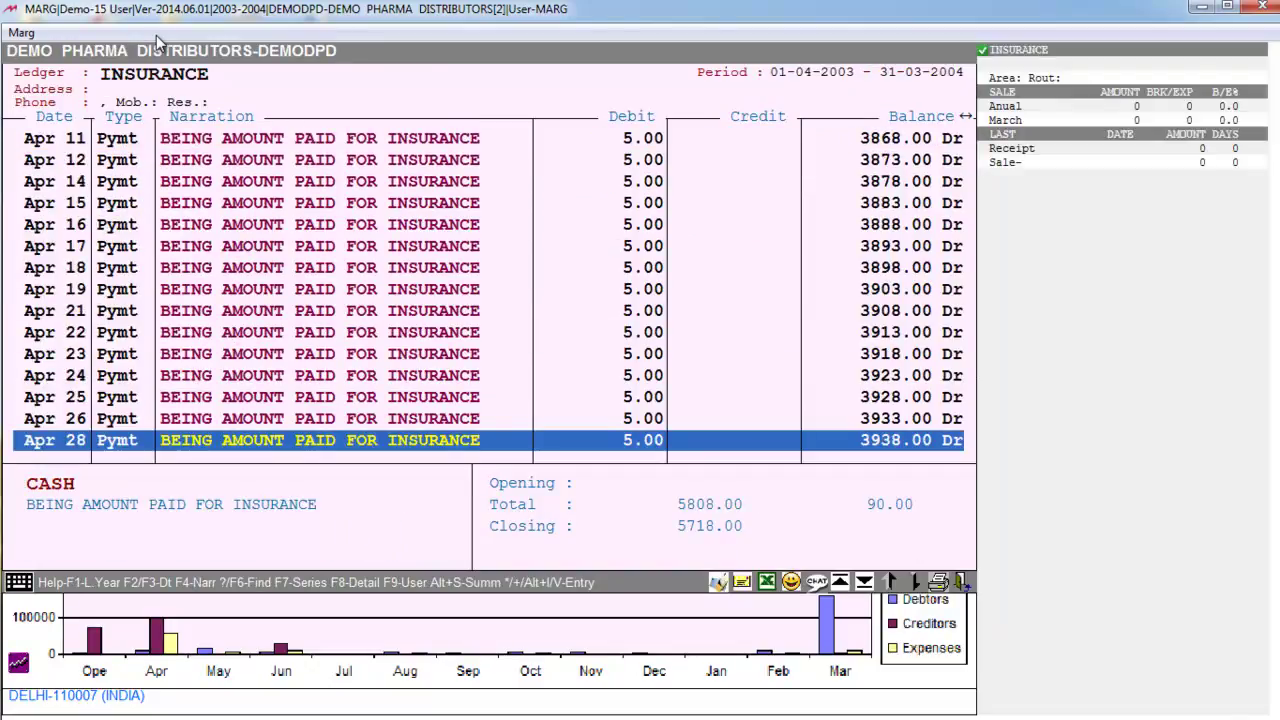
key(Down)
key(Down)
key(Down)
key(Down)
key(Down)
key(Down)
key(Down)
key(Down)
key(Down)
key(Down)
key(Down)
key(Escape)
key(Escape)
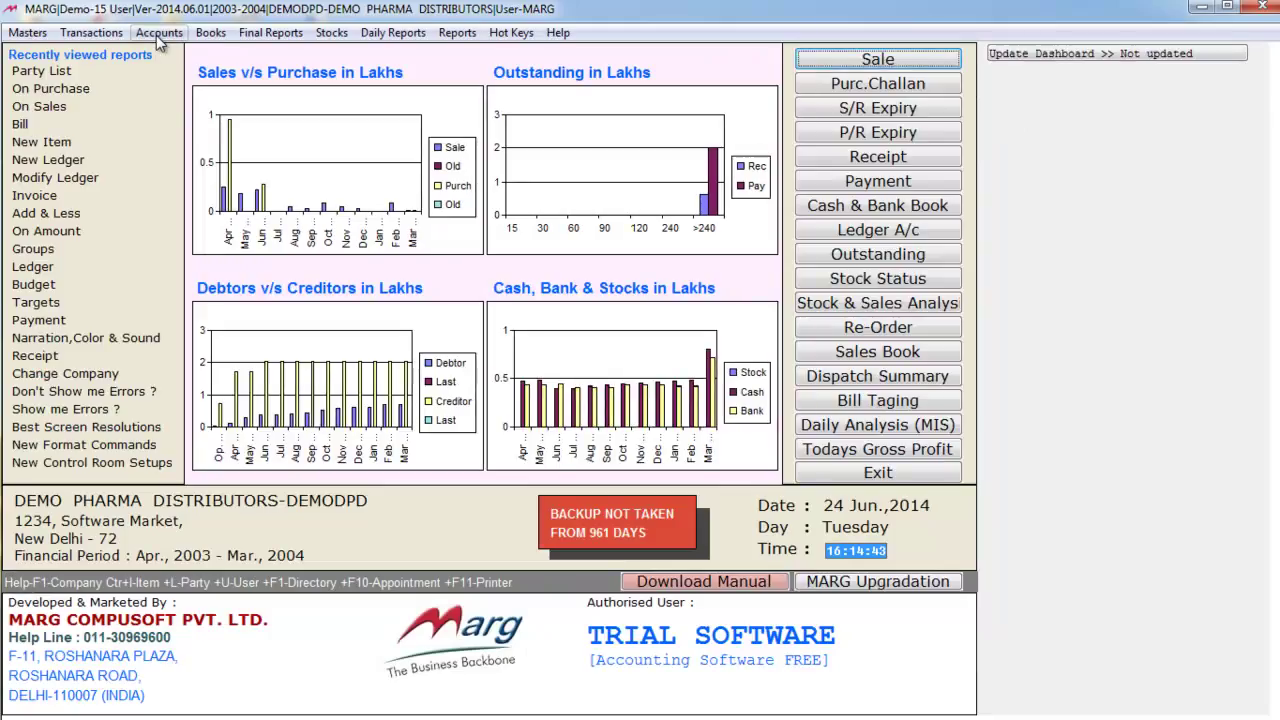